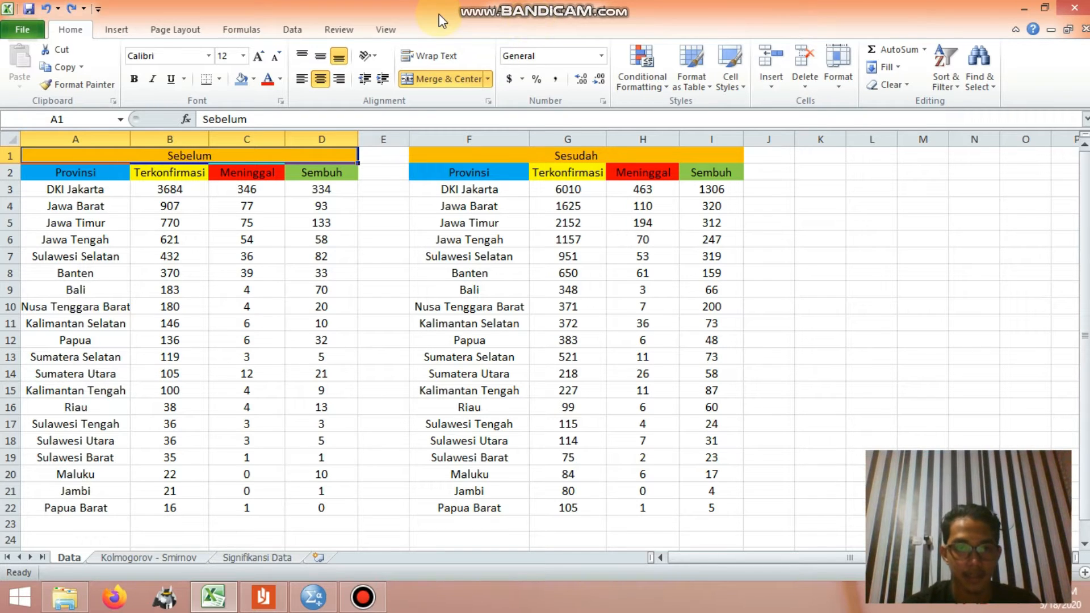
Step: Compare the Sebelum and Sesudah table headings on the Data sheet
key(Right)
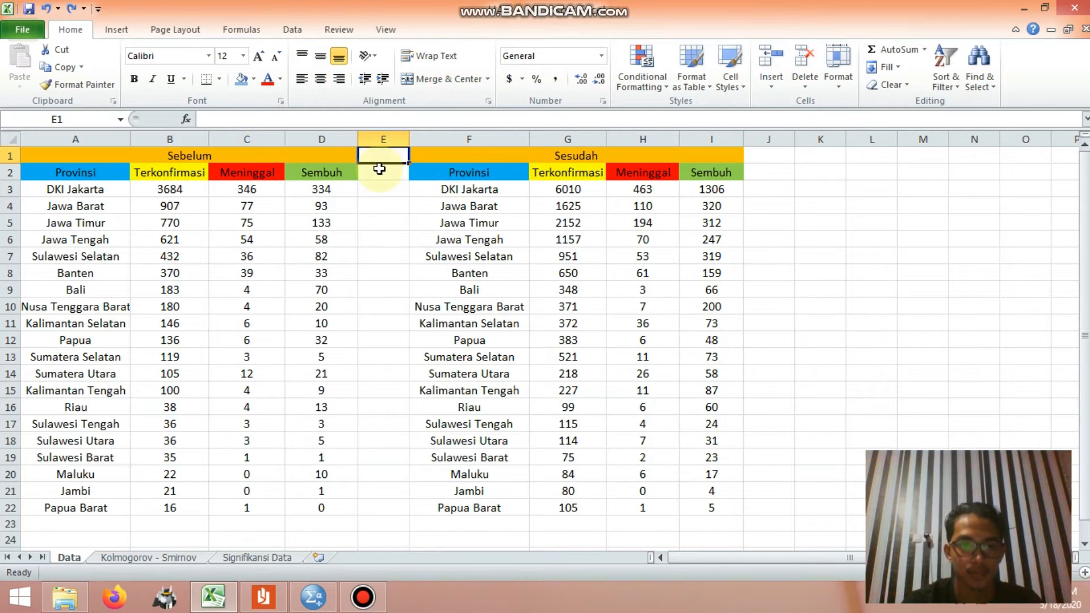
key(Left)
key(Right)
key(Right)
key(Left)
key(Left)
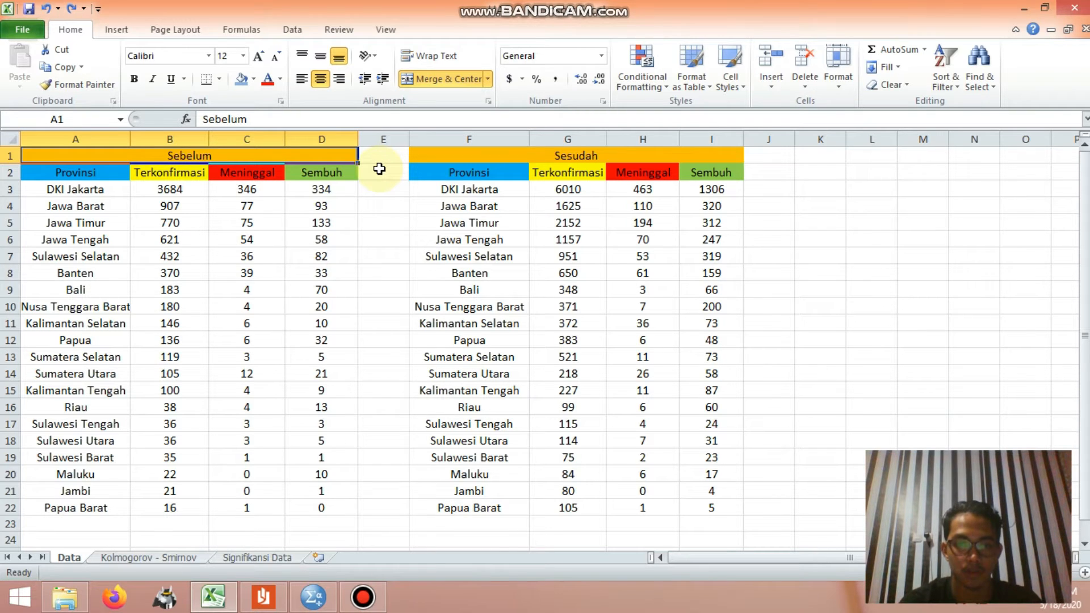
key(Right)
key(Right)
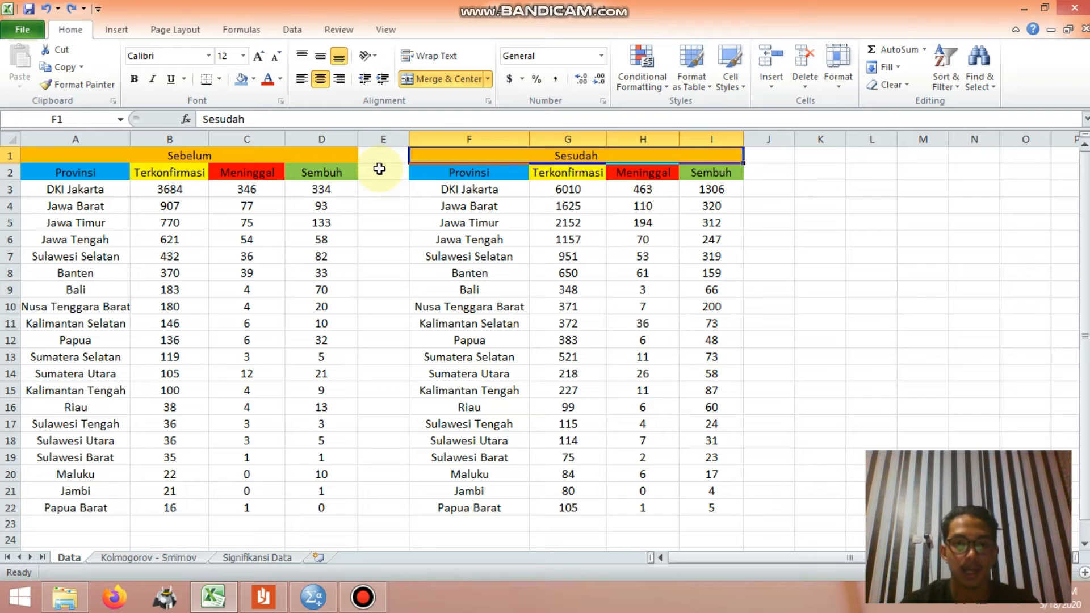
Step: Read through the provinces listed in the Provinsi column of the Sebelum table
key(Left)
key(Down)
key(Left)
key(Down)
key(Left)
key(Left)
key(Left)
key(Up)
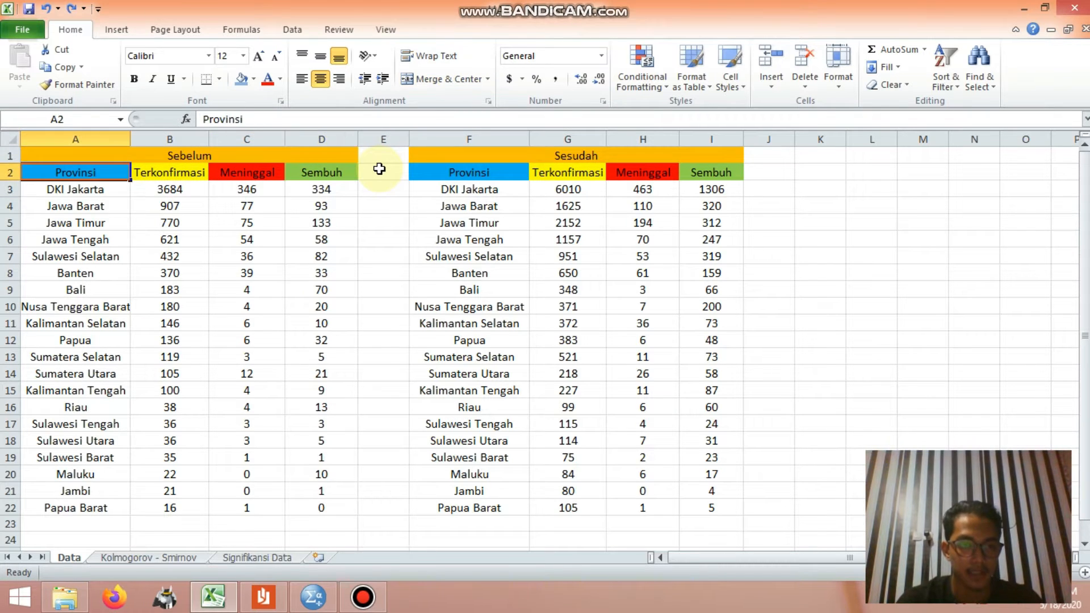
key(Down)
key(Down)
key(Down)
key(Down)
key(Down)
key(Down)
key(Down)
key(Down)
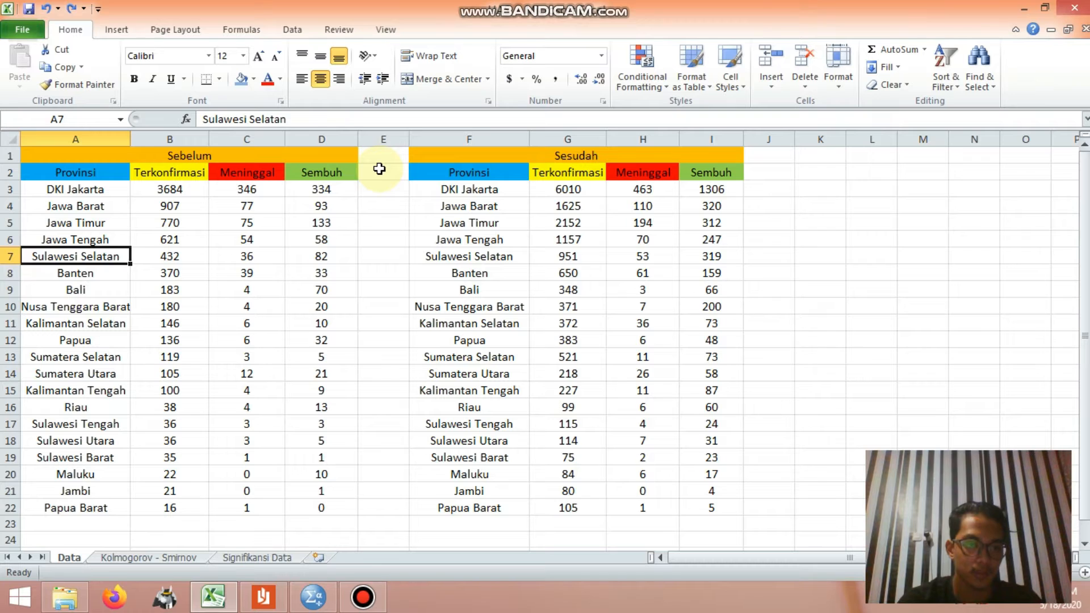
key(Down)
key(Down)
key(Down)
key(Down)
key(Down)
key(Down)
key(Down)
key(Down)
key(Down)
key(Down)
key(Down)
key(Down)
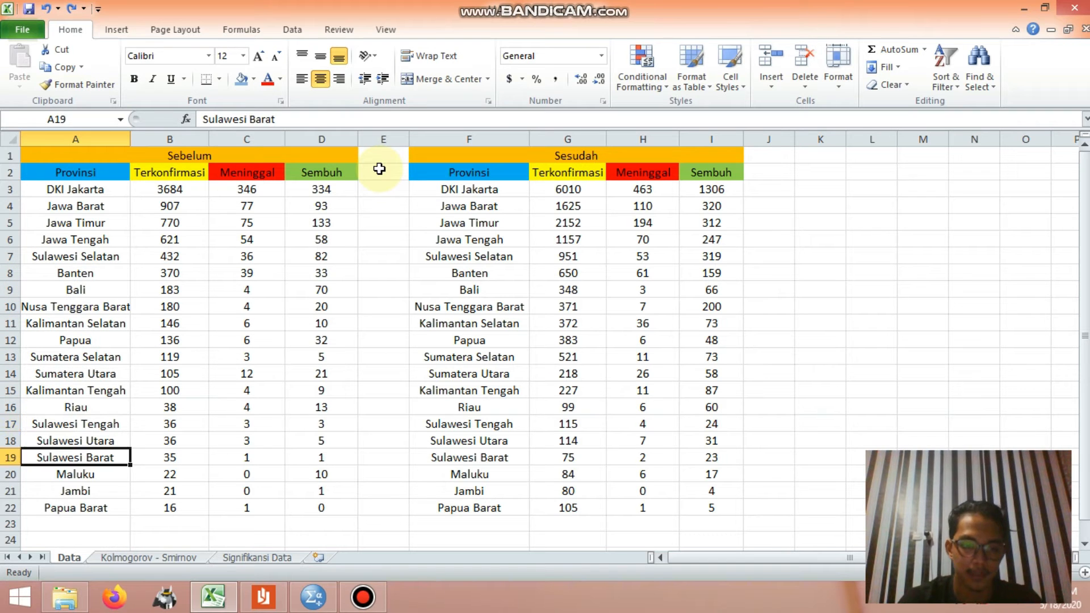
key(Up)
key(Up)
key(Up)
key(Up)
key(Up)
key(Up)
key(Up)
key(Up)
key(Up)
key(Up)
key(Up)
key(Up)
key(Up)
key(Up)
key(Up)
key(Up)
key(Up)
key(Up)
key(Up)
Step: Examine the confirmed-case figures in the Terkonfirmasi column of the Sebelum table
key(Right)
key(Up)
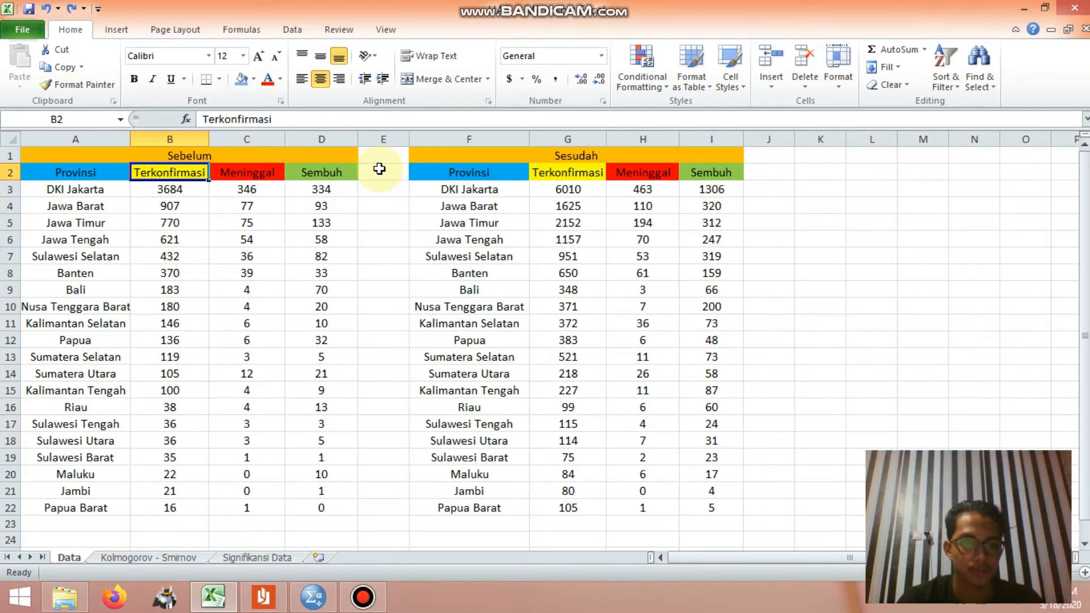
key(Down)
key(Down)
key(Down)
key(Down)
key(Down)
key(Down)
key(Down)
key(Down)
key(Down)
key(Down)
key(Down)
key(Down)
key(Down)
key(Down)
key(Down)
key(Down)
key(Down)
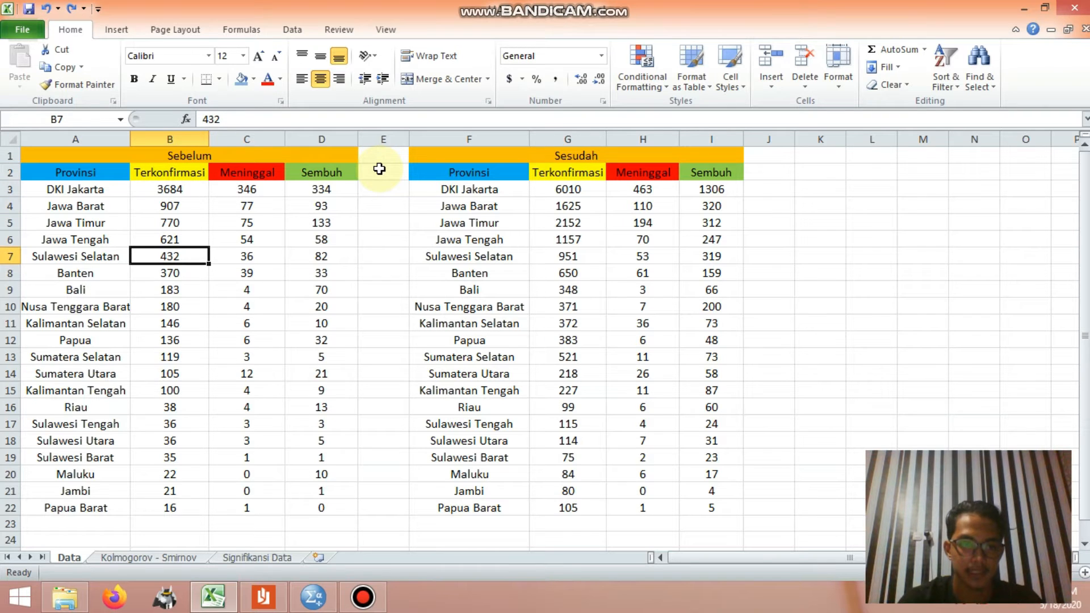
key(Down)
key(Down)
key(Down)
Step: Examine the Terkonfirmasi figures of the Sesudah table, ending back at the Sebelum heading
key(Right)
key(Right)
key(Right)
key(Right)
key(Right)
key(Up)
key(Up)
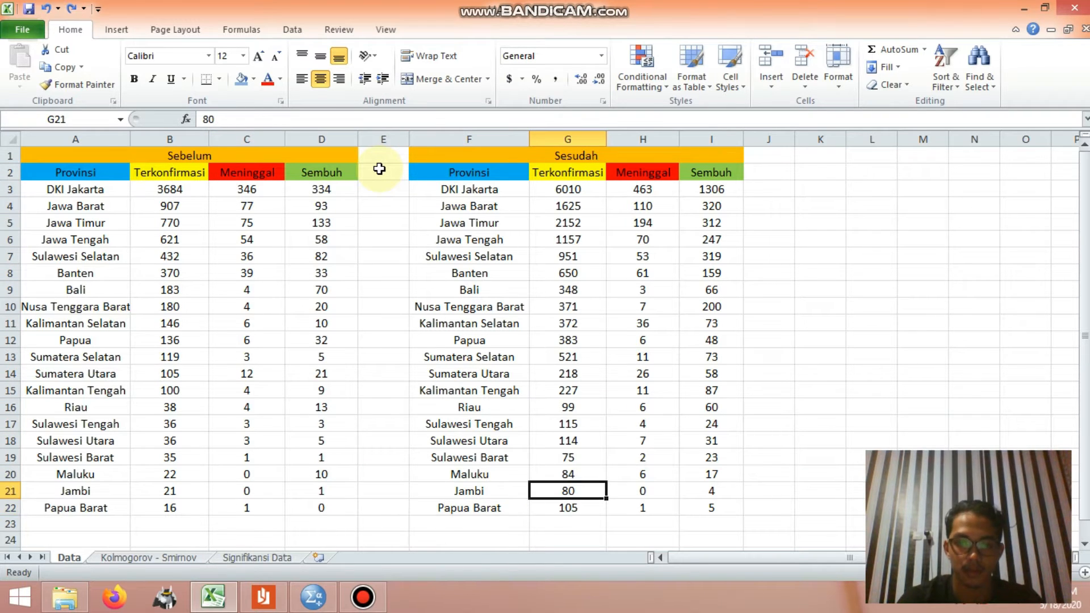
key(Up)
key(Up)
key(Up)
key(Up)
key(Up)
key(Up)
key(Up)
key(Up)
key(Up)
key(Up)
key(Up)
key(Up)
key(Up)
key(Up)
key(Up)
key(Up)
key(Up)
key(Up)
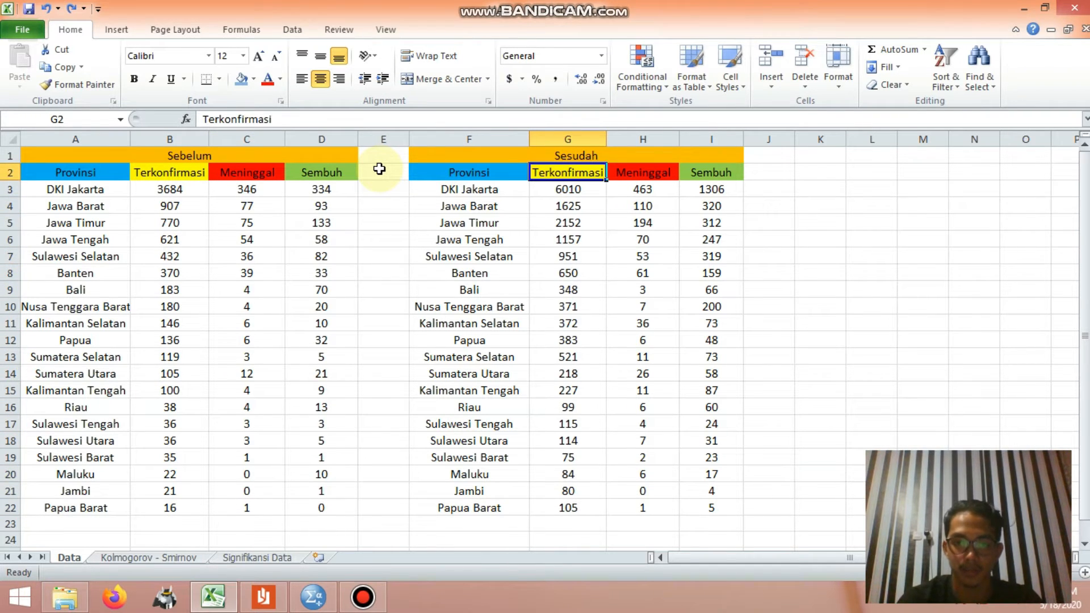
key(Down)
key(Down)
key(Down)
key(Down)
key(Down)
key(Down)
key(Down)
key(Down)
key(Down)
key(Down)
key(Down)
key(Down)
key(Down)
key(Down)
key(Down)
key(Down)
key(Down)
key(Down)
key(Down)
key(Down)
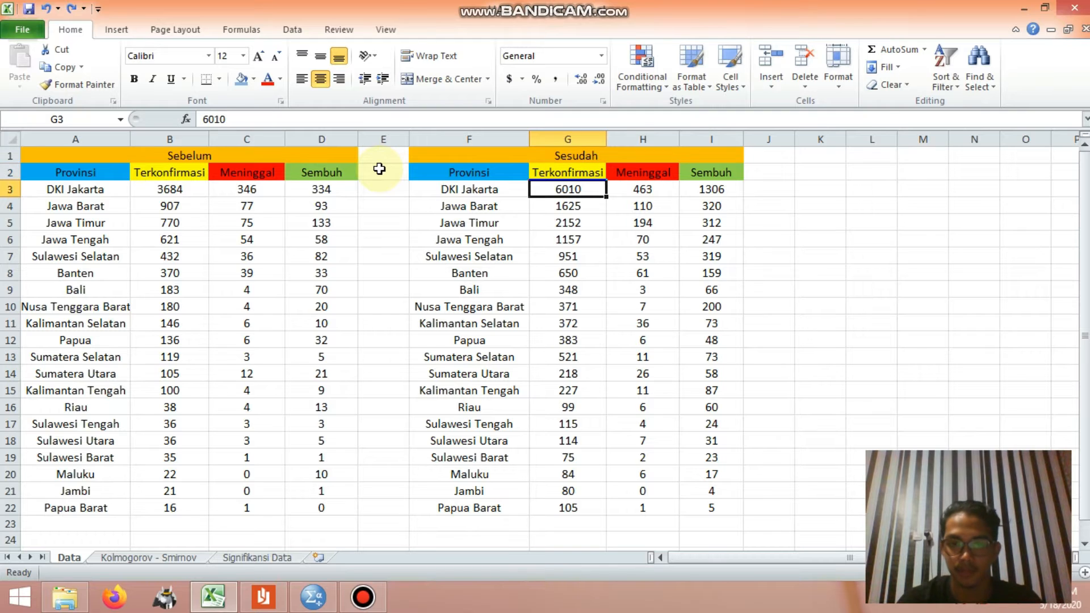
key(Up)
key(Up)
key(Up)
key(Up)
key(Up)
key(Up)
key(Up)
key(Up)
key(Up)
key(Up)
key(Up)
key(Up)
key(Up)
key(Up)
key(Up)
key(Up)
key(Up)
key(Up)
key(Up)
key(Up)
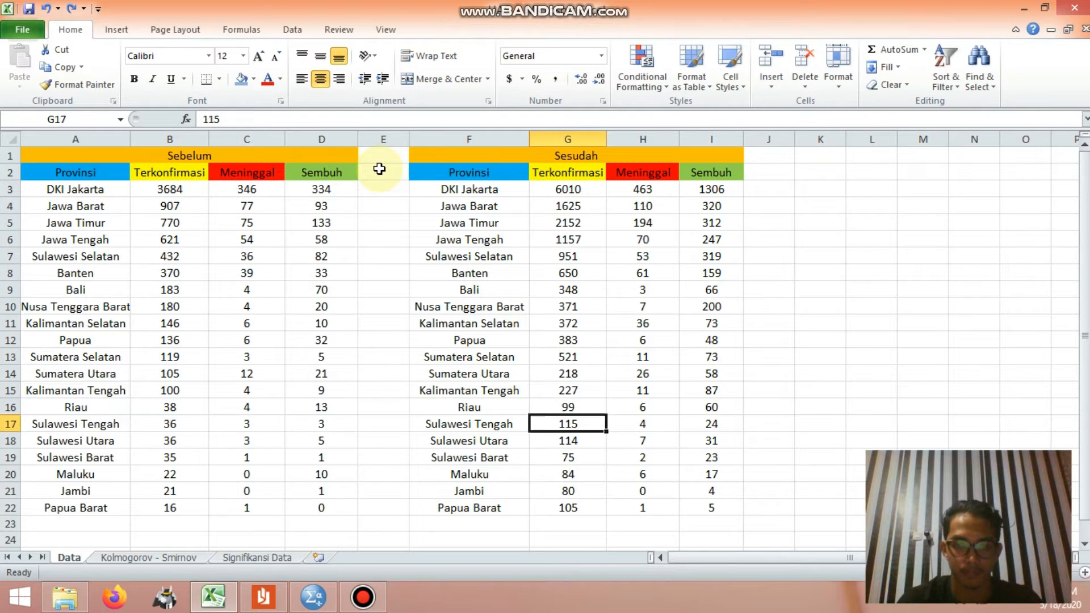
key(Left)
key(Left)
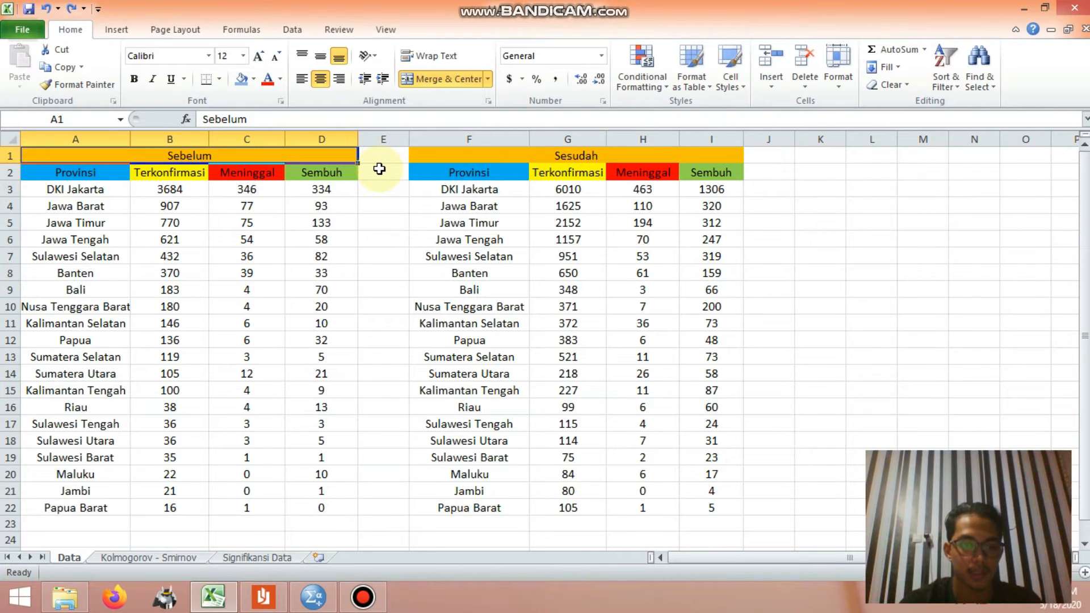
Step: Open the Kolmogorov - Smirnov sheet and review the sorted values in the Sebelum (X) column
click(142, 558)
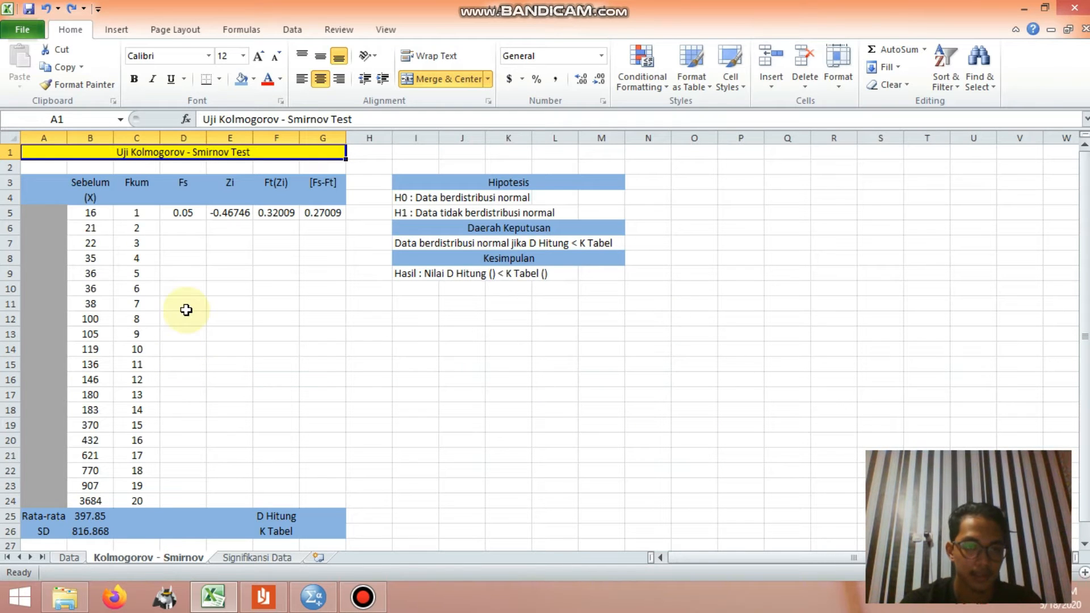
click(93, 184)
key(Down)
key(Up)
key(Down)
key(Down)
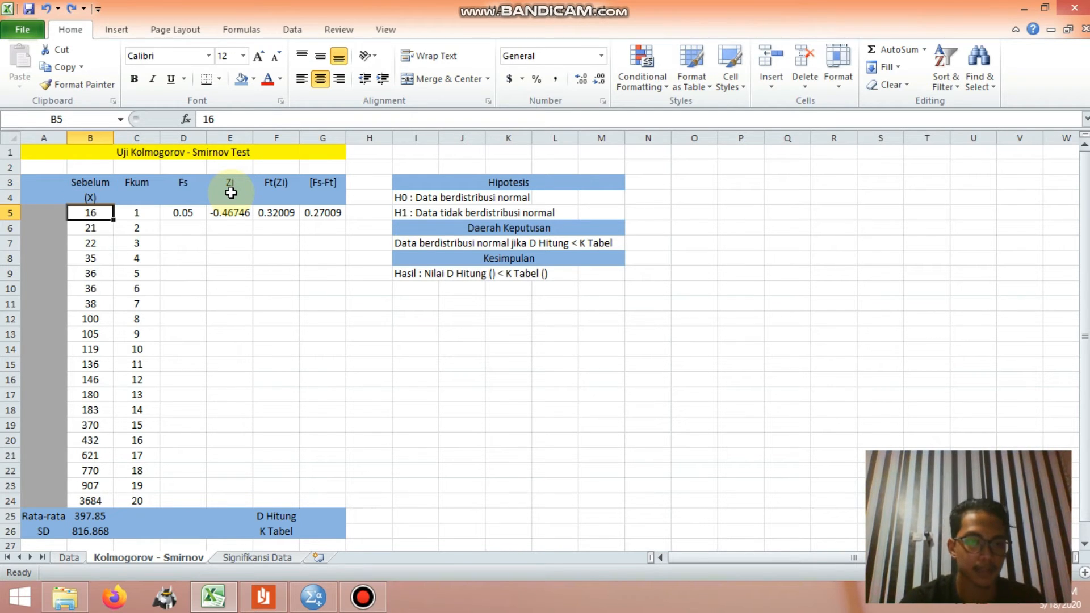
key(Down)
key(Down)
key(Down)
key(Down)
key(Down)
key(Down)
key(Down)
key(Down)
key(Down)
key(Down)
key(Down)
key(Down)
key(Down)
key(Down)
key(Down)
key(Down)
key(Down)
key(Down)
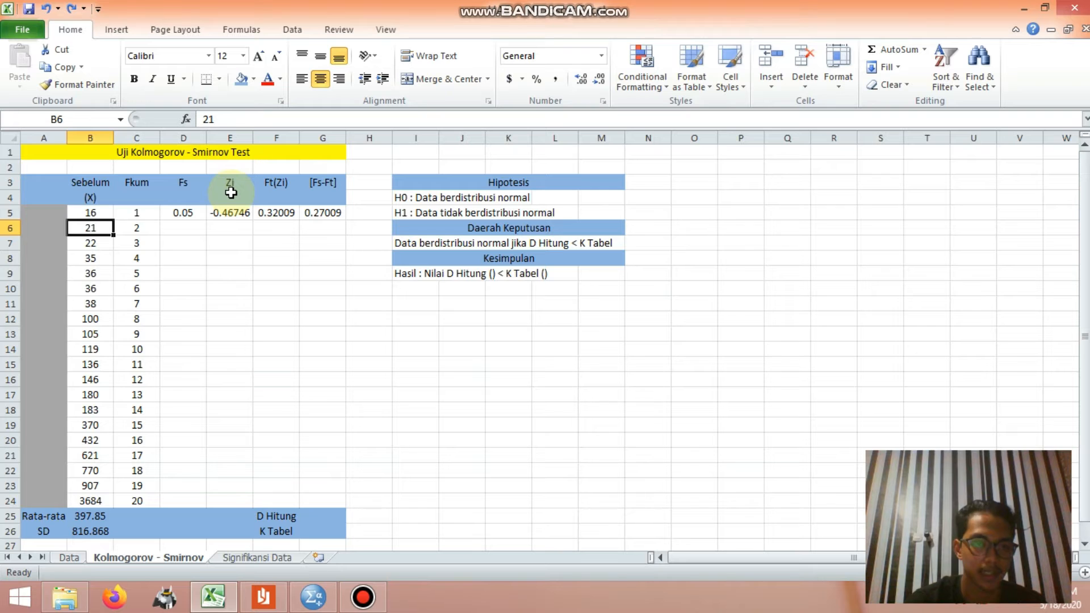
key(Down)
key(Up)
key(Up)
key(Up)
key(Up)
key(Up)
key(Up)
key(Up)
key(Up)
key(Up)
key(Up)
key(Up)
key(Up)
key(Up)
key(Up)
key(Up)
key(Up)
key(Up)
key(Up)
key(Up)
key(Up)
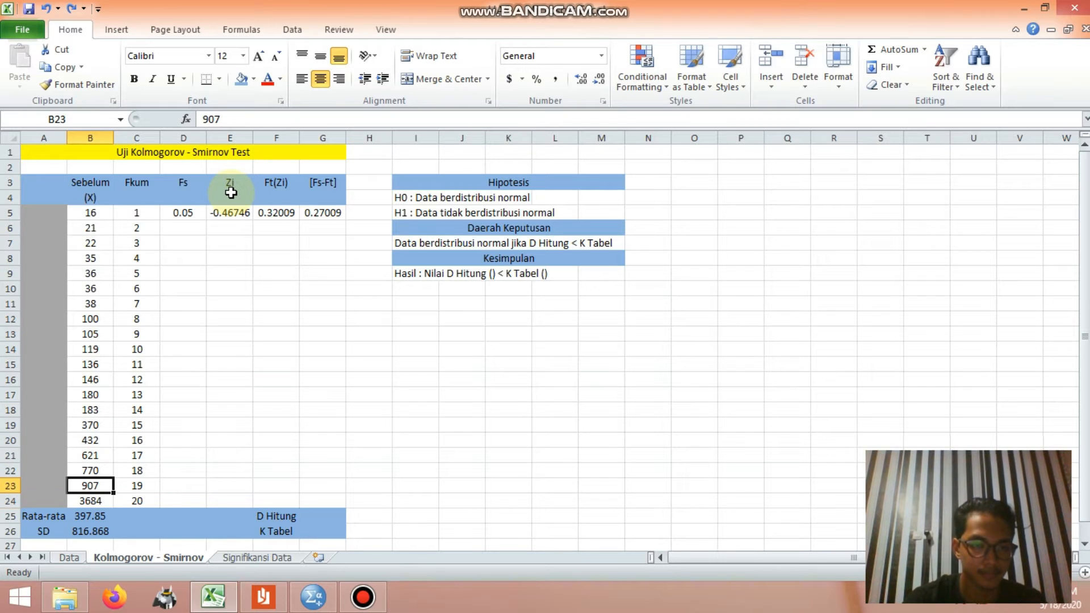
key(Up)
Step: Review the cumulative frequencies in the Fkum column from the first to the last data row
key(Right)
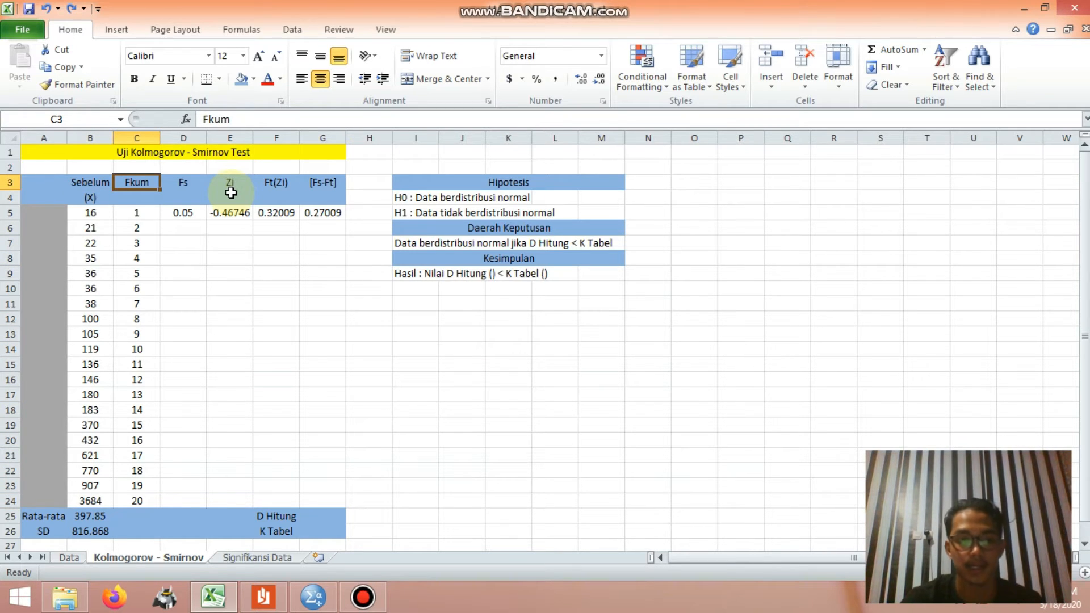
key(Down)
key(Down)
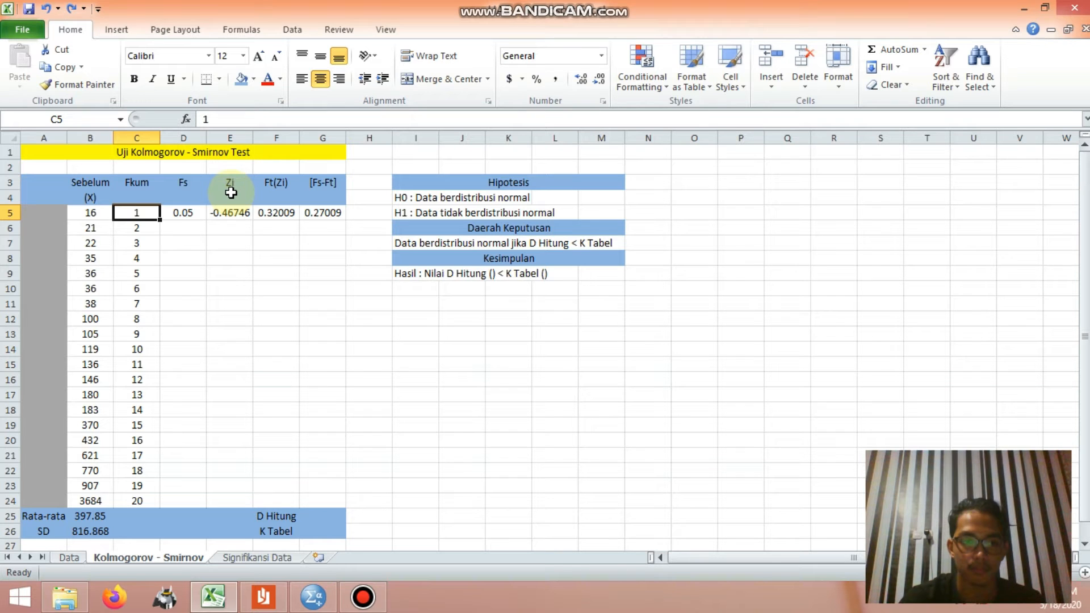
key(Down)
key(Up)
key(Down)
Step: Calculate the Rata-rata of the Sebelum values in B25 with the AVERAGE function over B5:B24
key(Down)
key(Down)
key(Down)
key(Down)
key(Down)
key(Down)
key(Down)
key(Down)
key(Down)
key(Down)
key(Down)
key(Down)
key(Down)
key(Down)
key(Down)
key(Down)
key(Down)
key(Down)
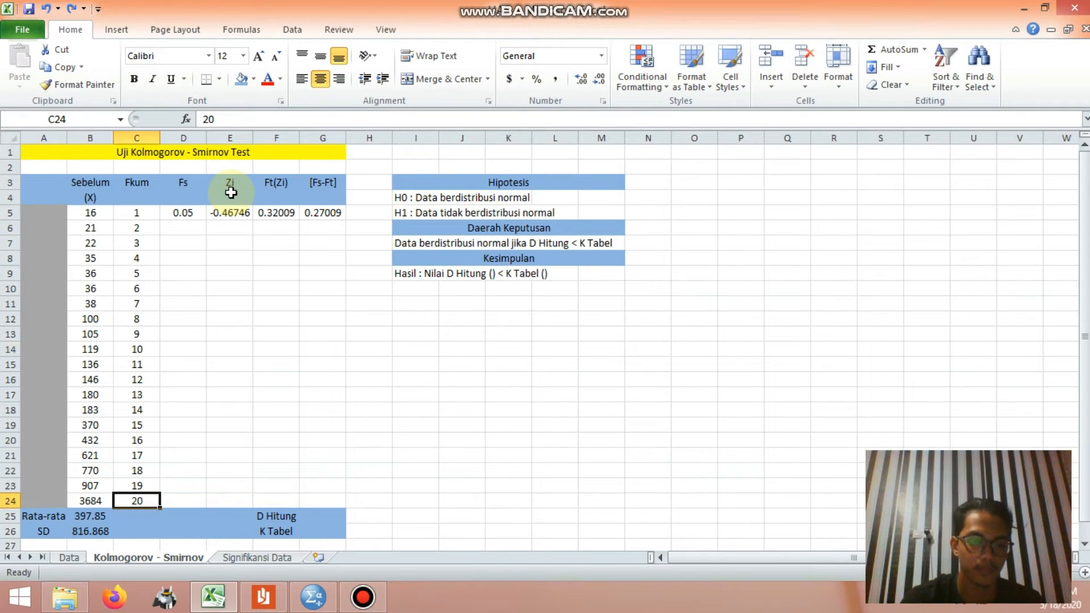
key(Down)
key(Left)
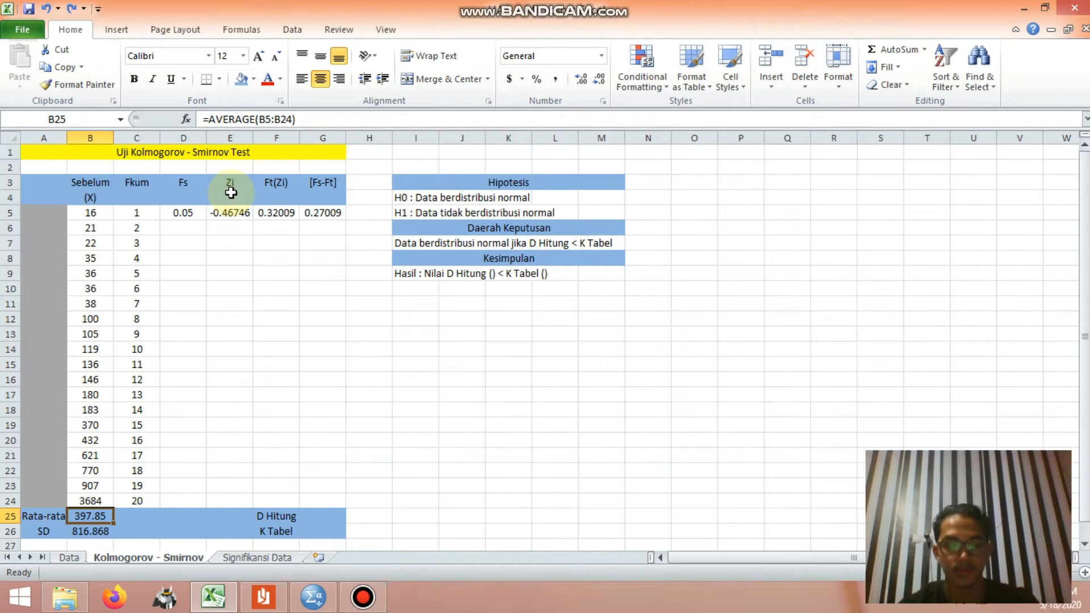
text(=average()
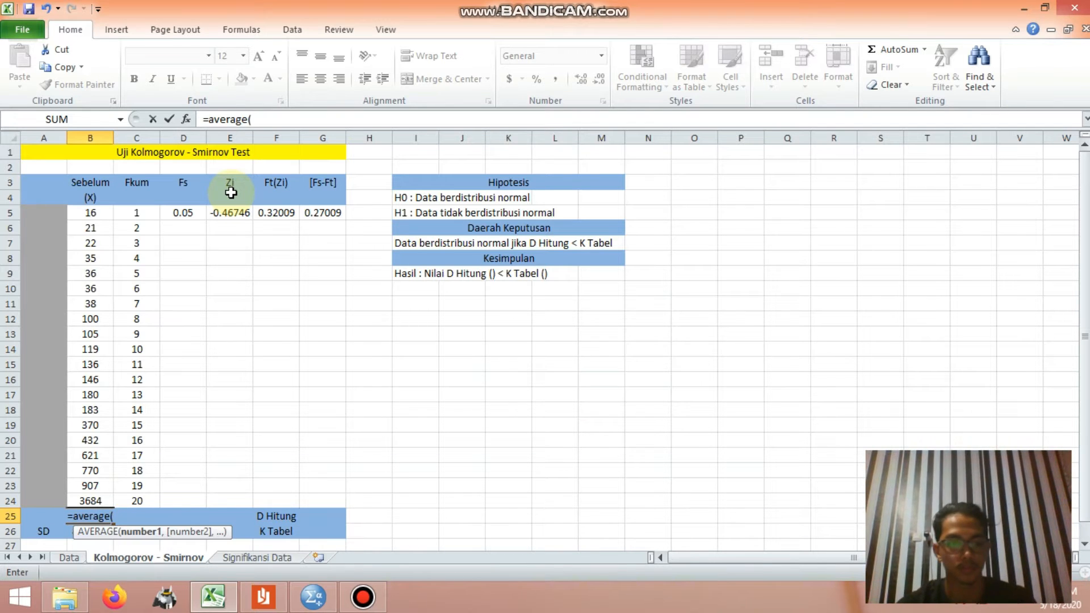
click(108, 217)
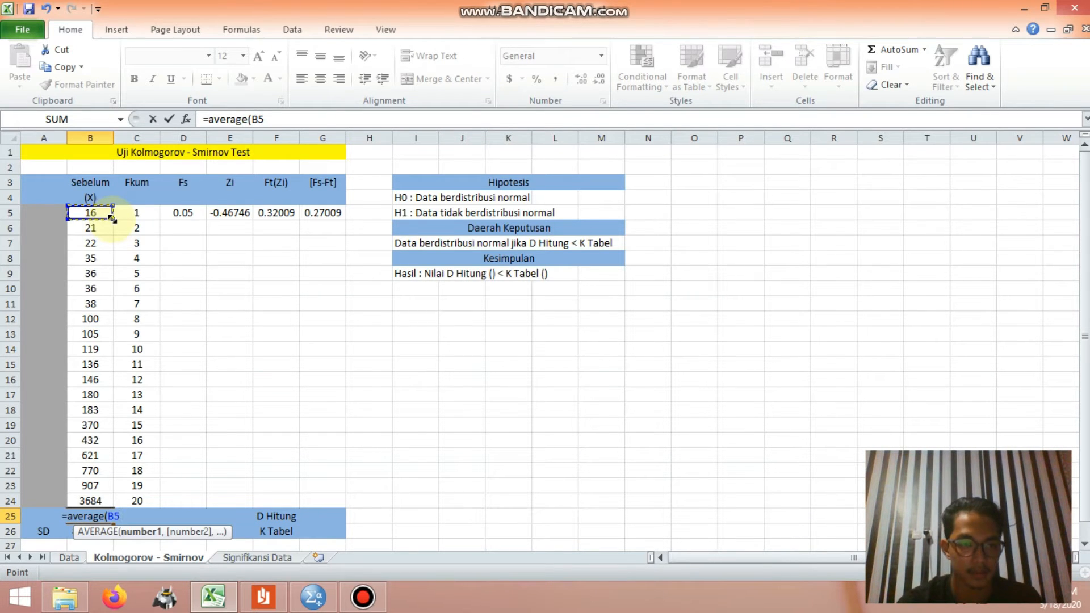
drag(112, 219, 118, 504)
text())
key(Return)
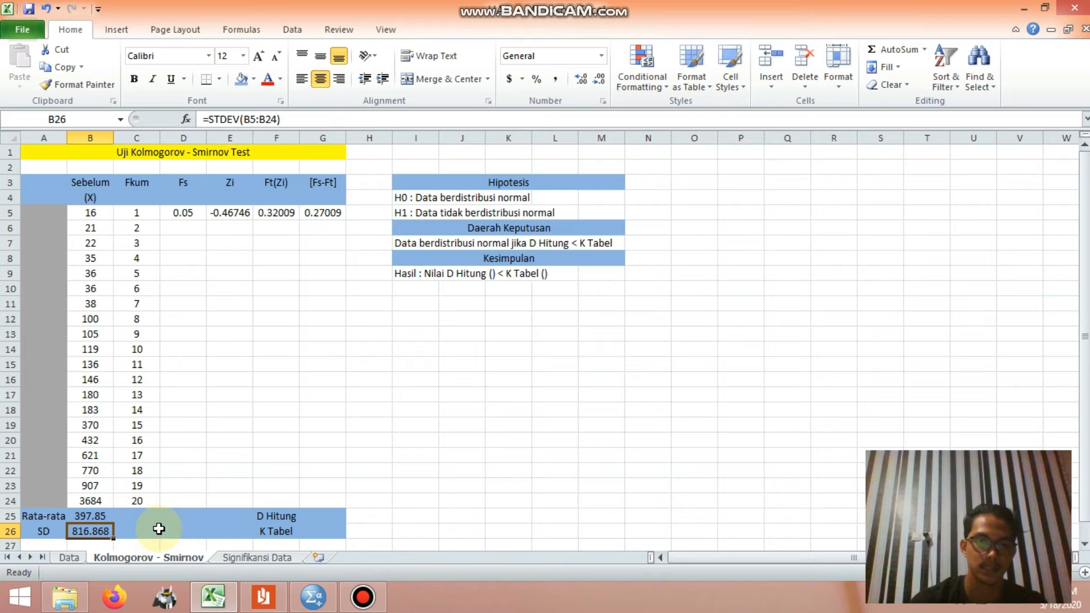
Step: Calculate the SD of the Sebelum values in B26 with the STDEV function over B5:B24
text(=)
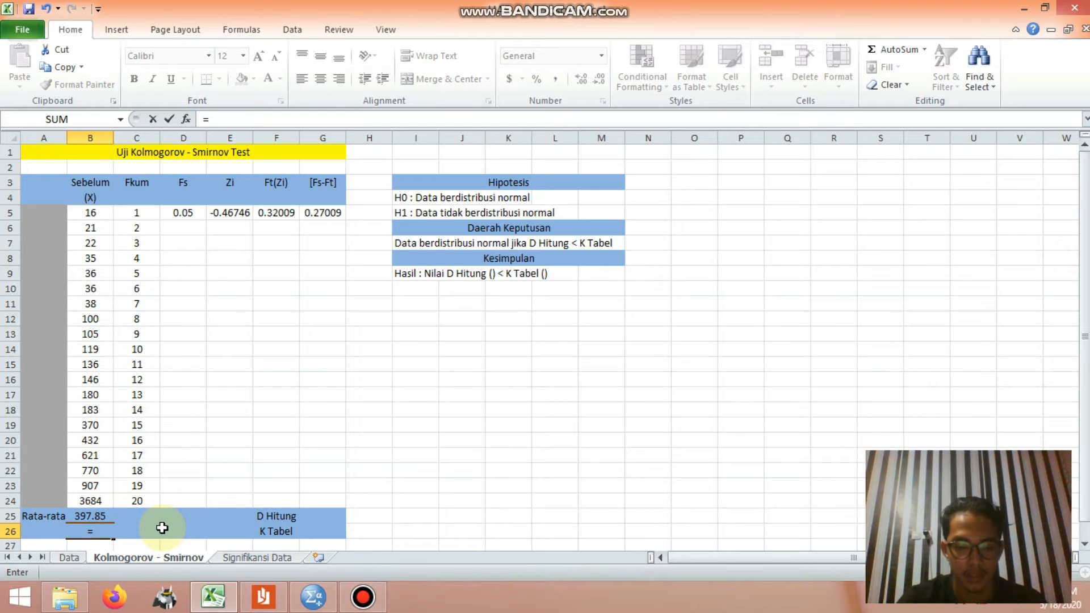
text(STDEV()
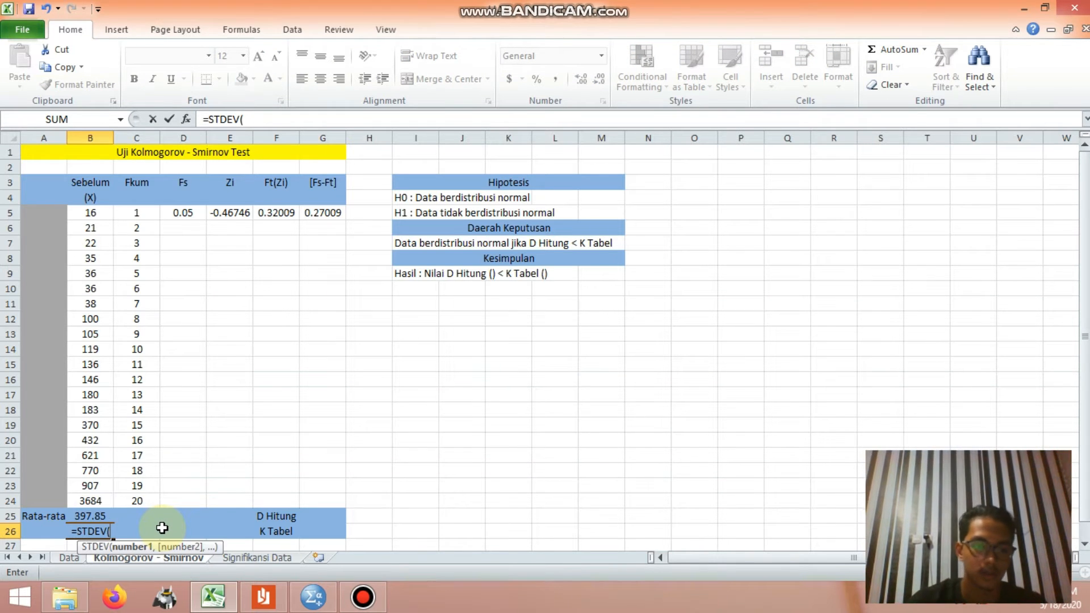
drag(101, 216, 115, 505)
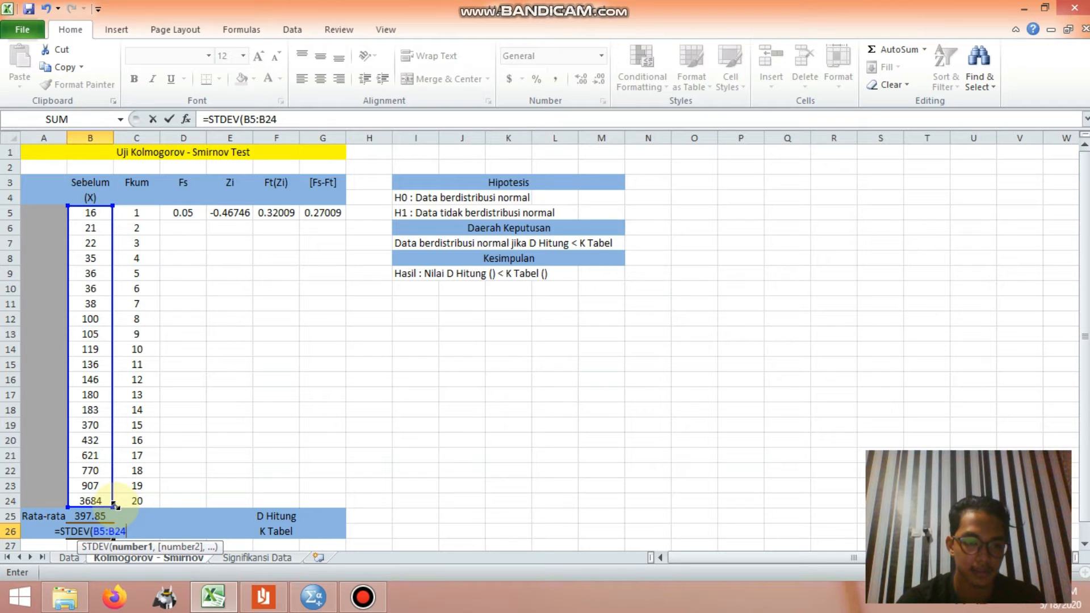
key(Return)
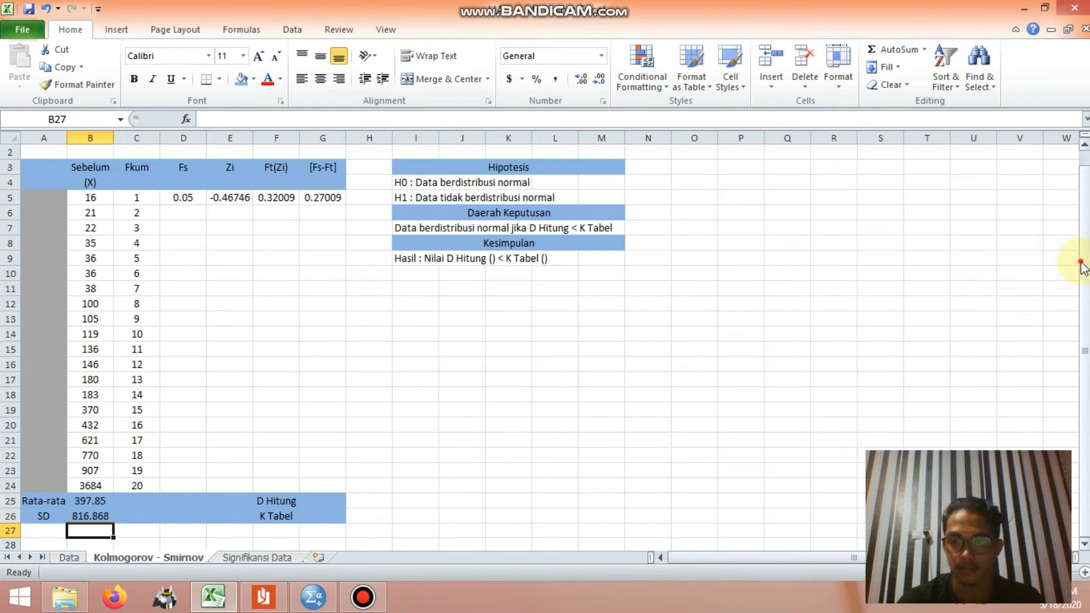
Step: Check the Fs formula =C5/$C$24 in D5 and fill it down through D24
drag(1080, 263, 1082, 223)
click(187, 190)
click(185, 214)
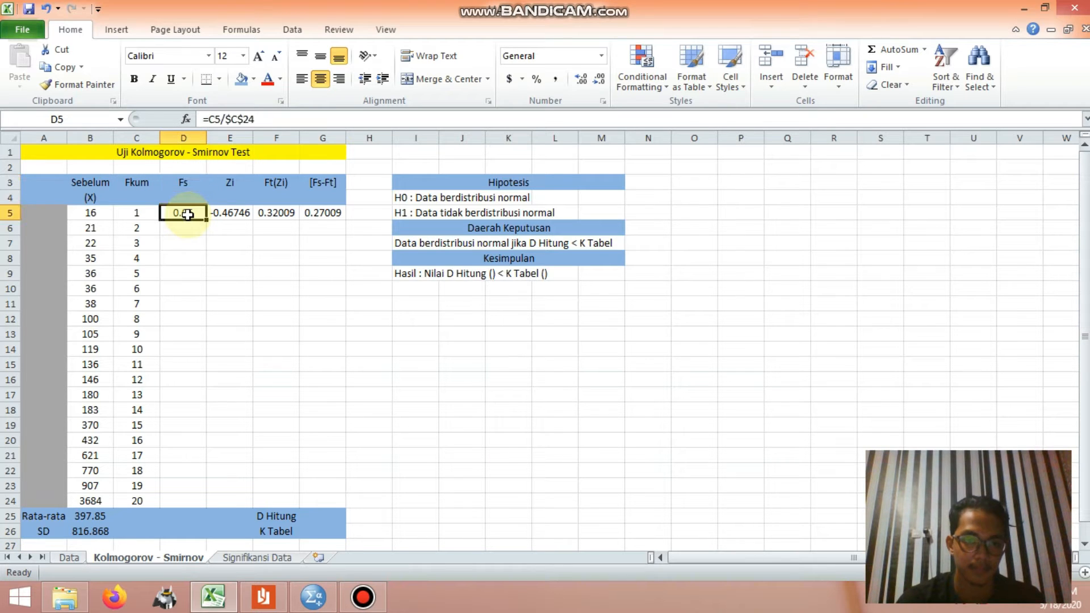
click(271, 119)
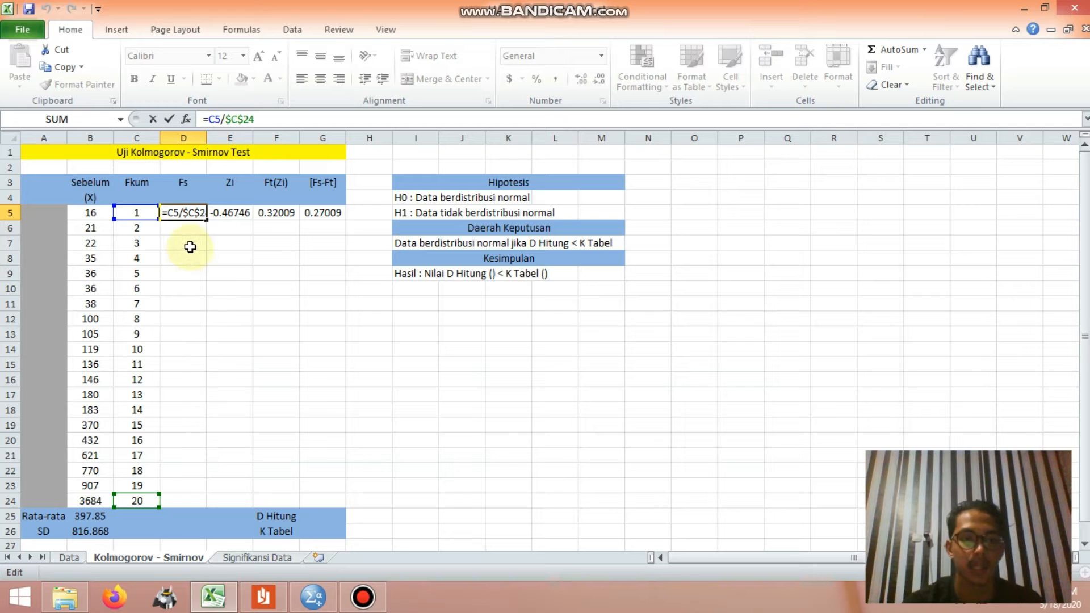
key(Return)
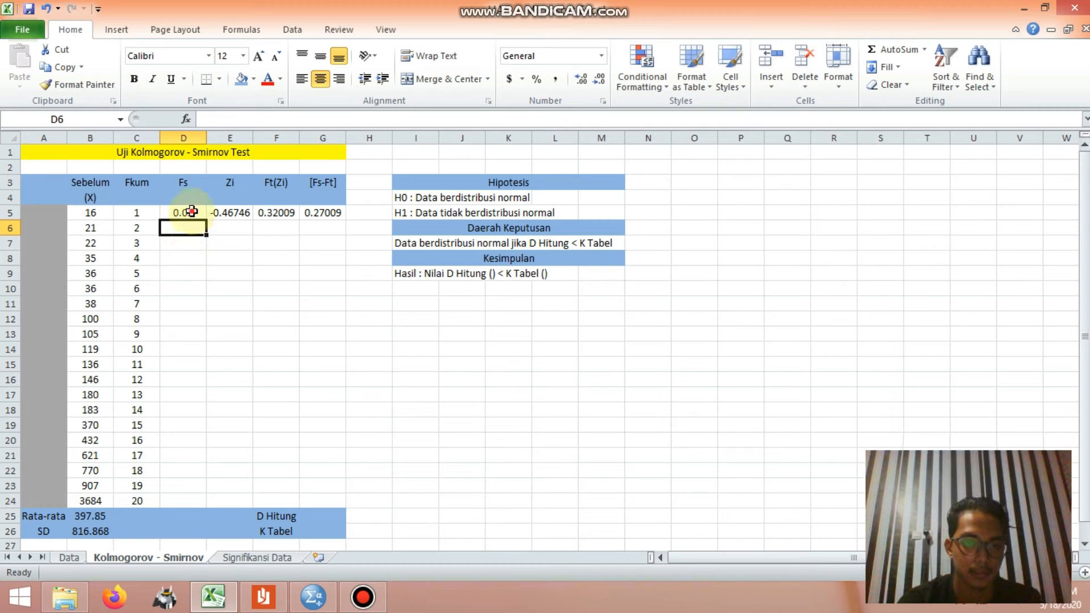
click(188, 212)
drag(206, 220, 205, 503)
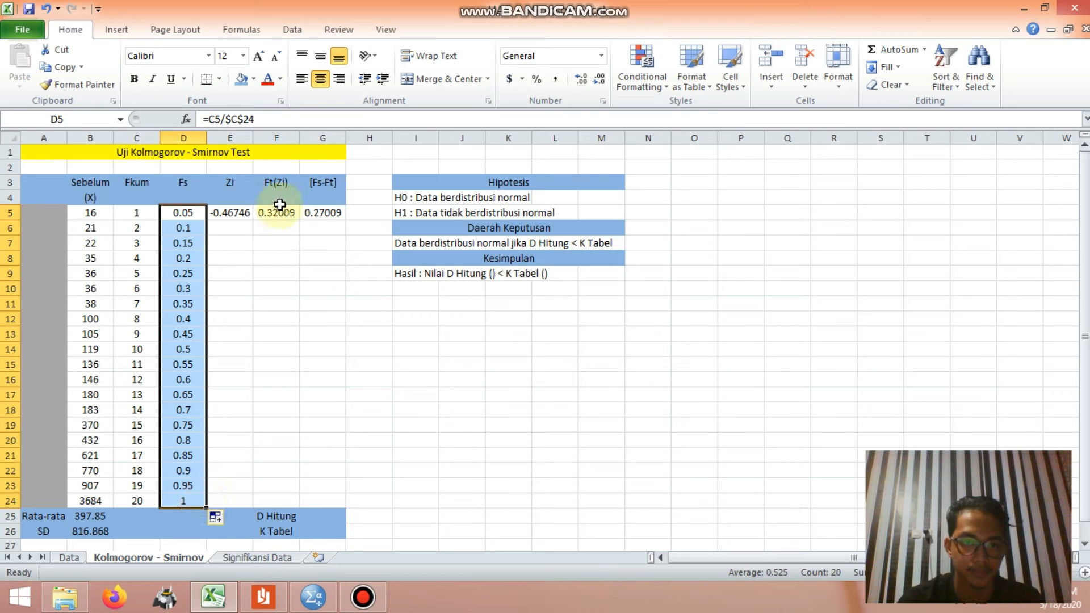
Step: Check the Zi formula =(B5-$B$25)/$B$26 in E5 and fill it down through E24
click(241, 185)
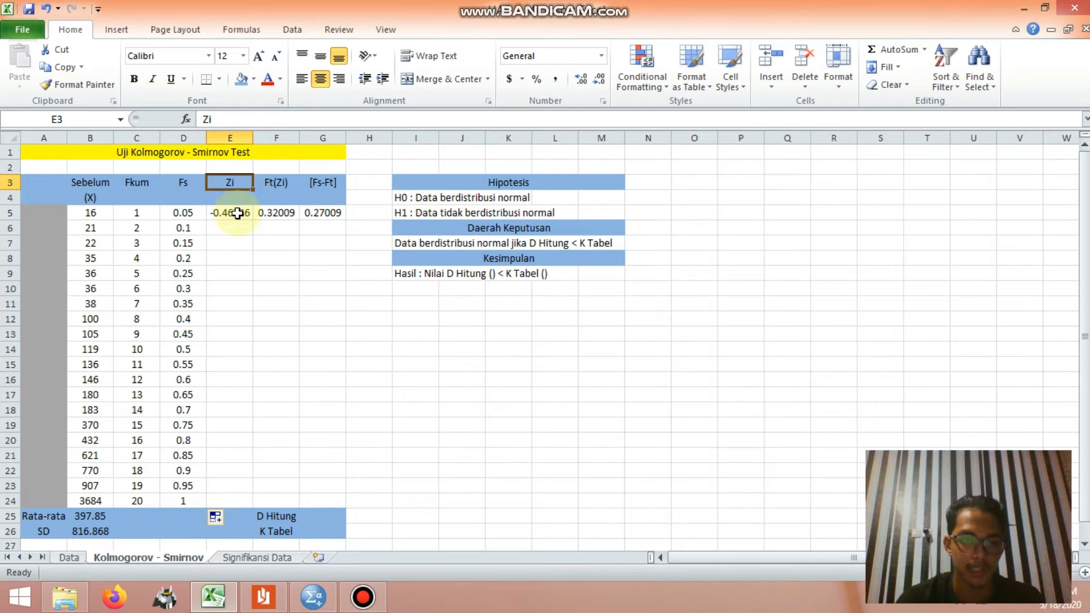
click(238, 213)
click(308, 123)
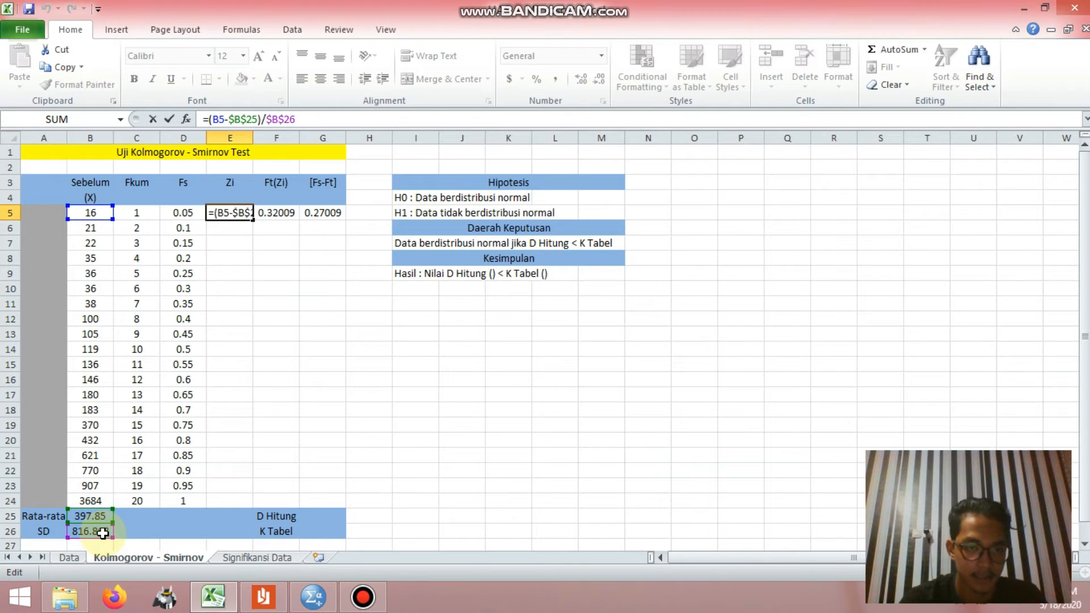
key(Return)
click(244, 215)
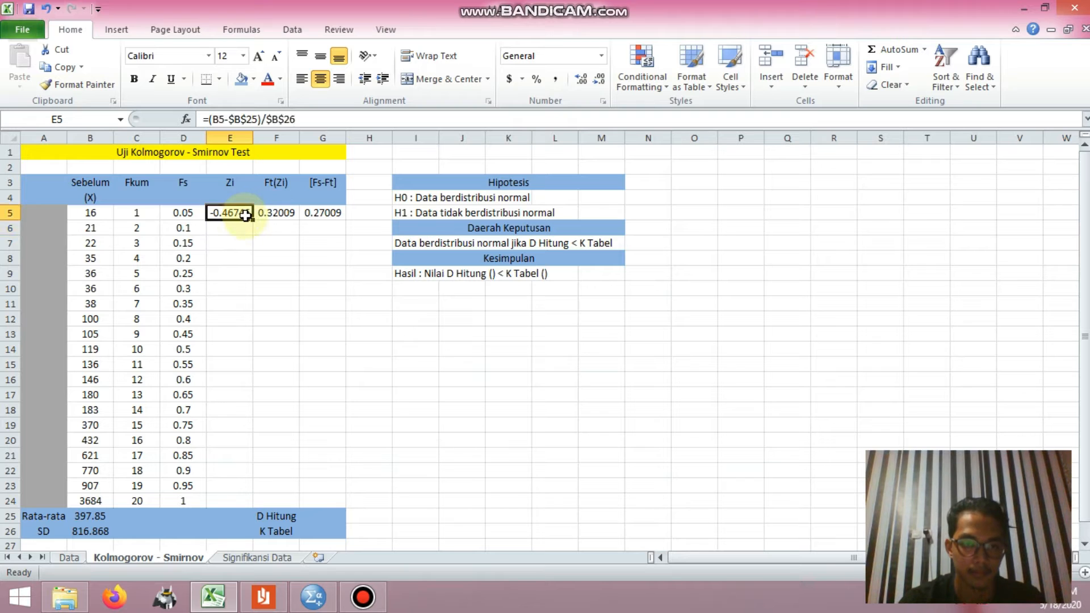
drag(252, 220, 252, 502)
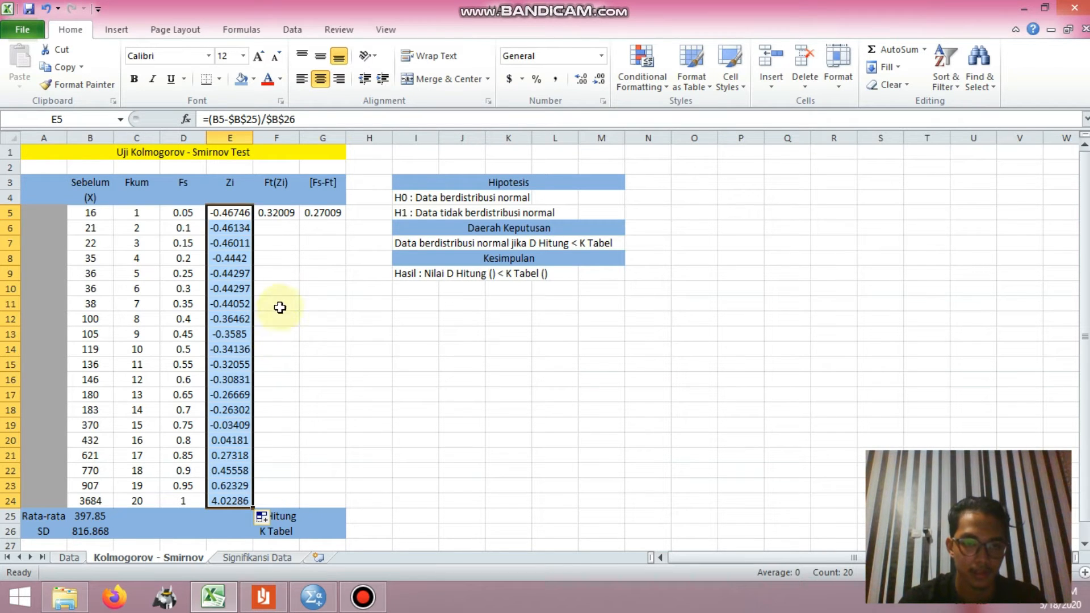
Step: Re-enter the Ft(Zi) formula =NORMSDIST(E5) in F5 and fill it down through F24
click(290, 187)
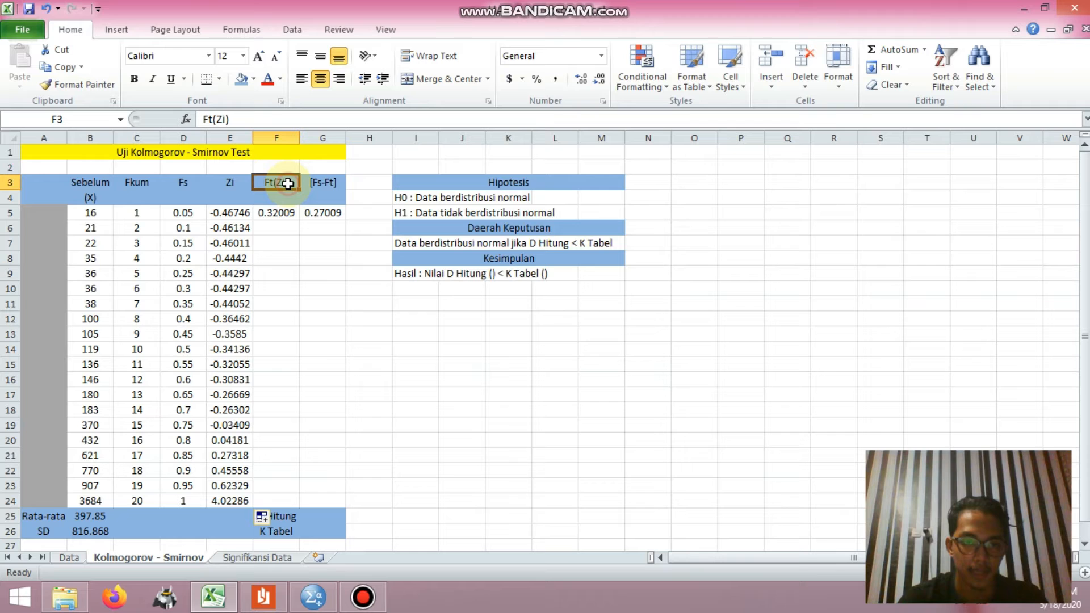
click(290, 213)
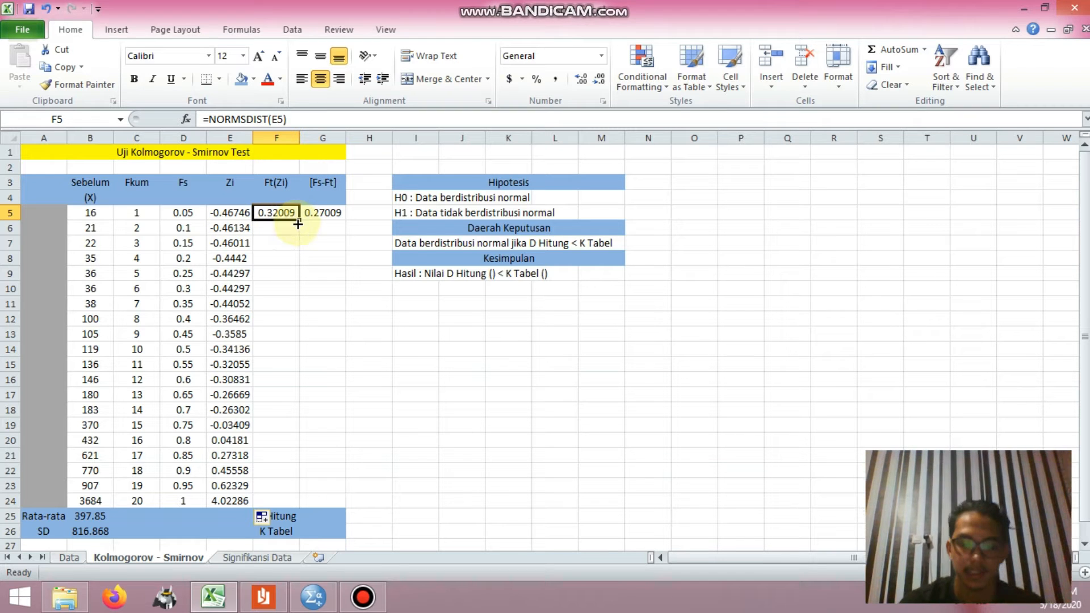
double_click(297, 218)
text(=NO)
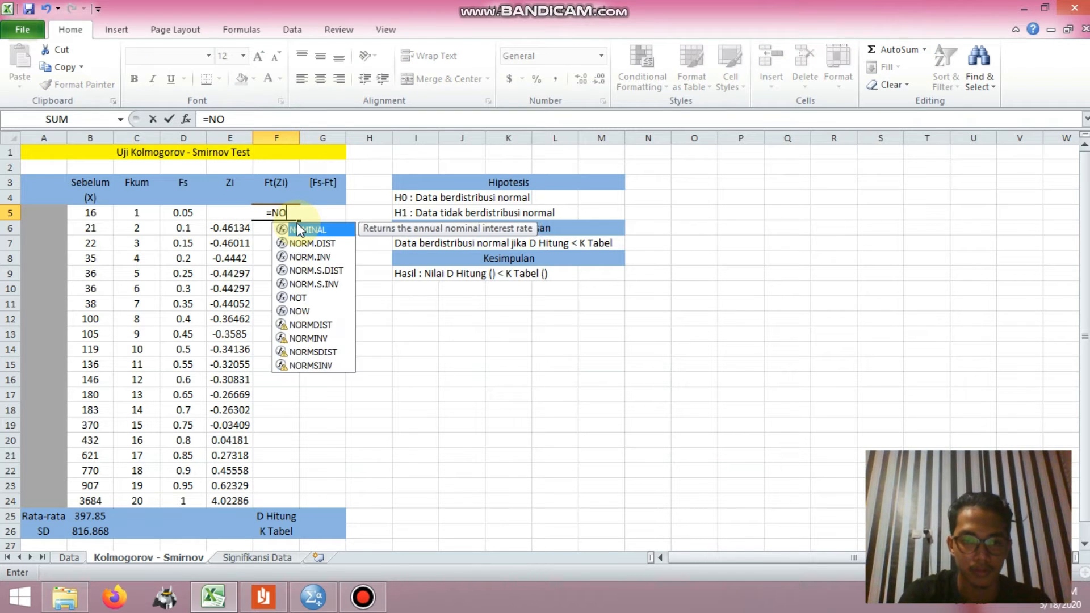
text(RMSDIST)
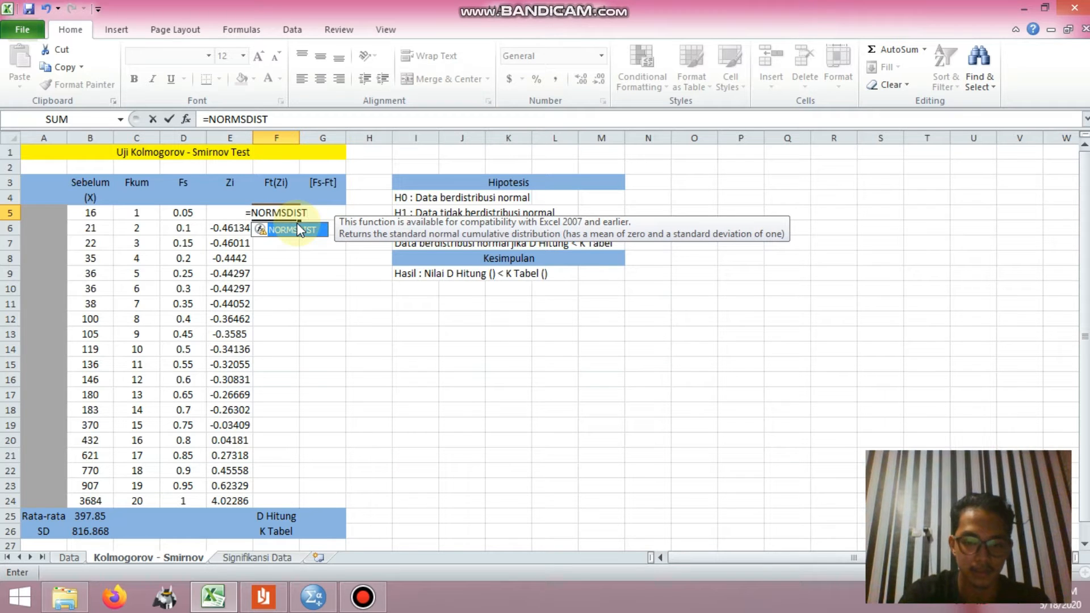
double_click(298, 228)
click(227, 216)
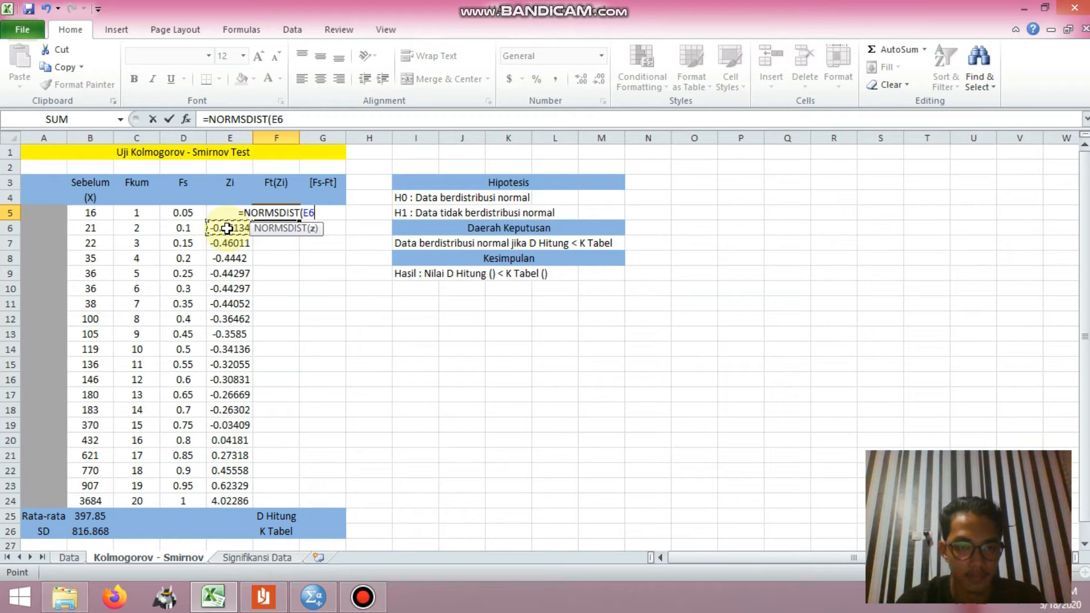
text())
key(Return)
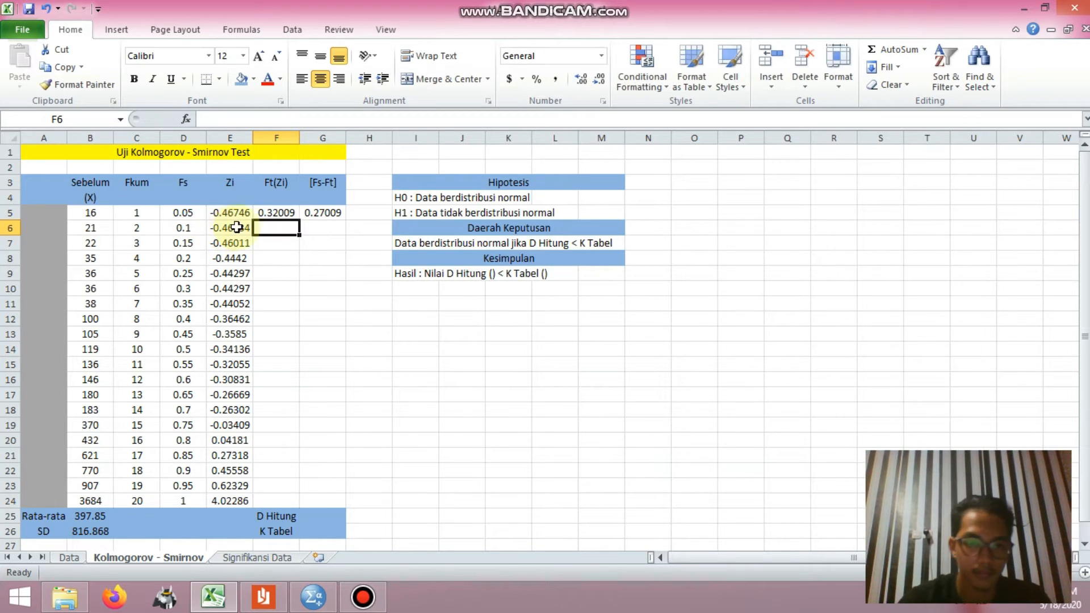
click(287, 213)
drag(299, 222, 286, 501)
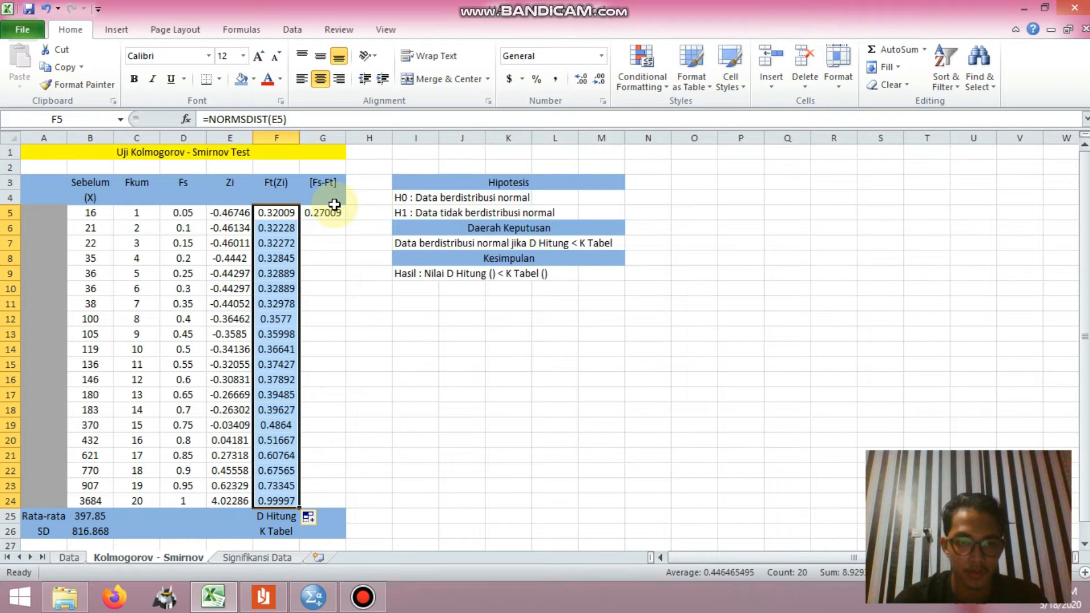
Step: Check the [Fs-Ft] formula =ABS(D5-F5) in G5 and fill it down through G24
click(332, 184)
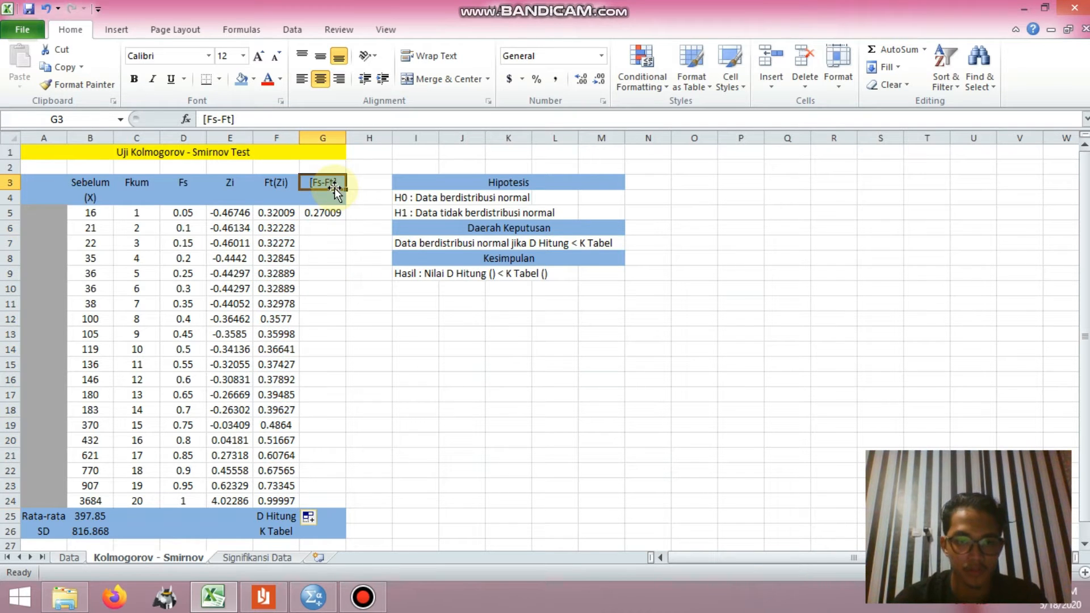
click(332, 218)
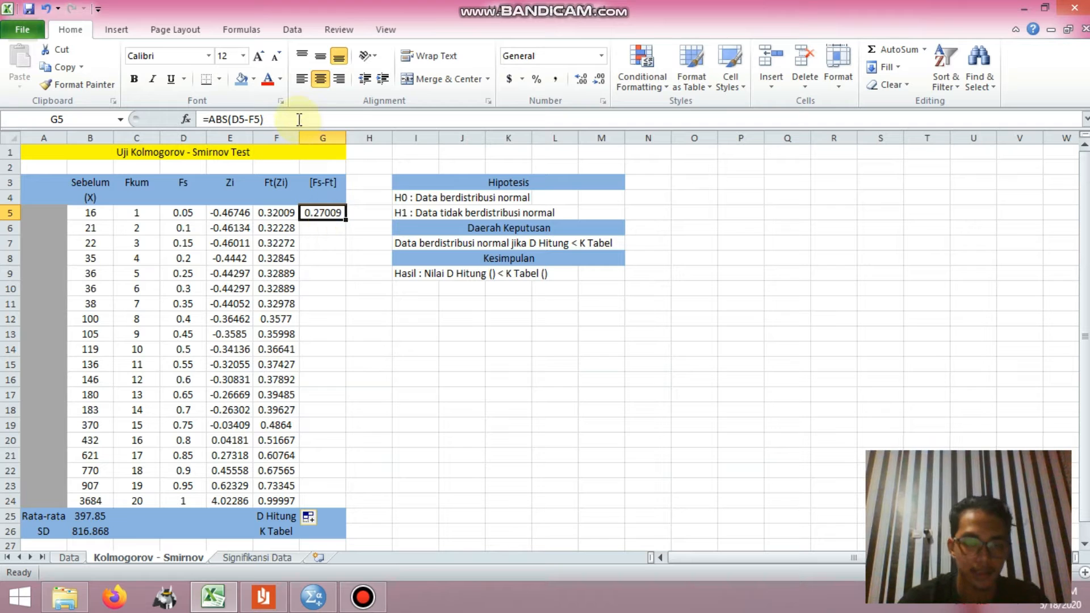
click(281, 120)
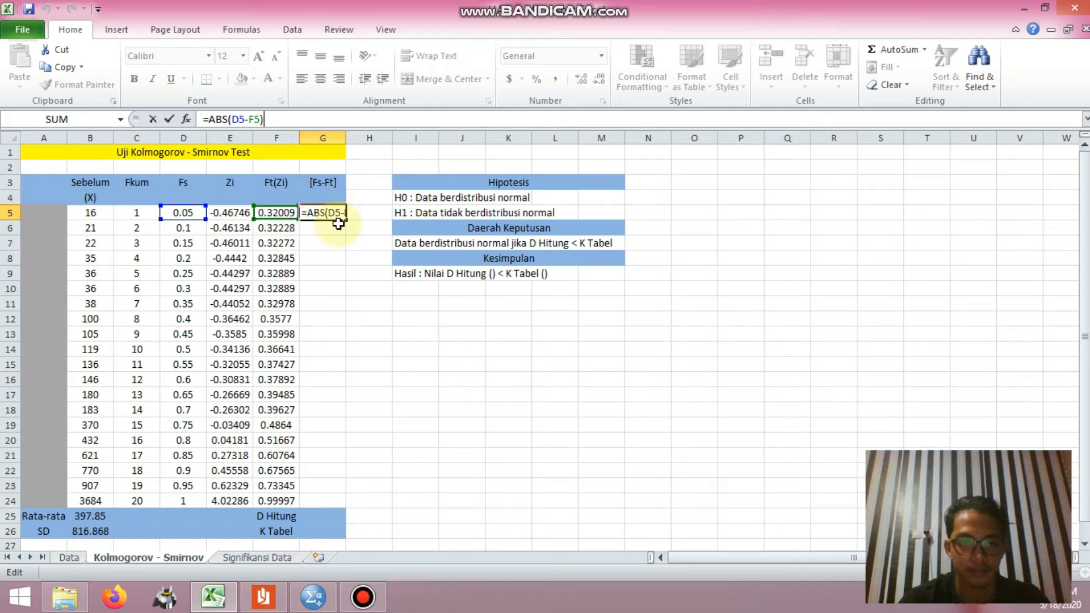
key(Return)
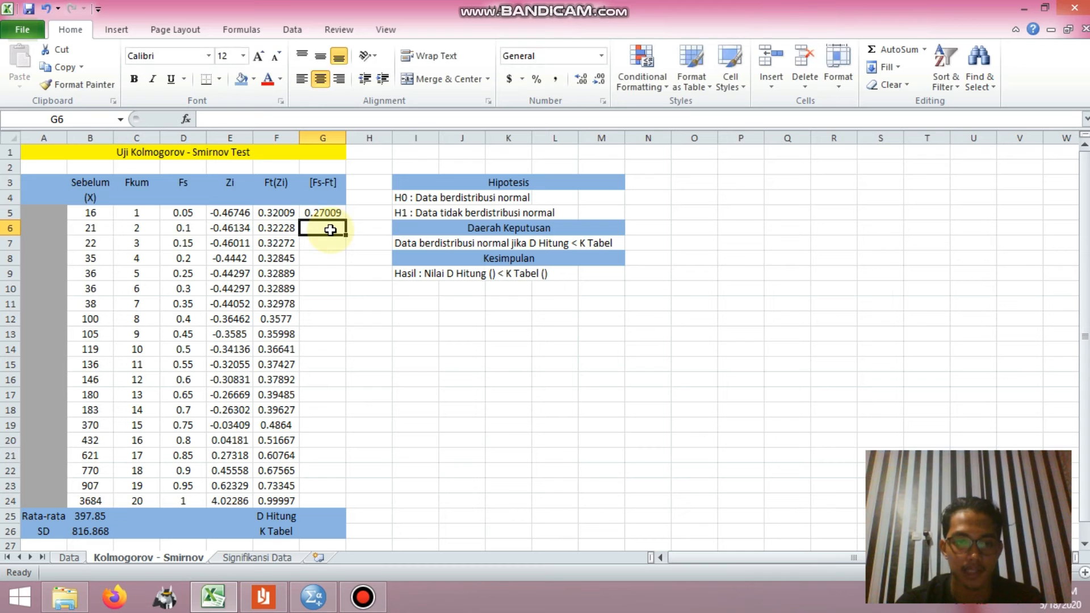
click(329, 213)
drag(344, 220, 345, 509)
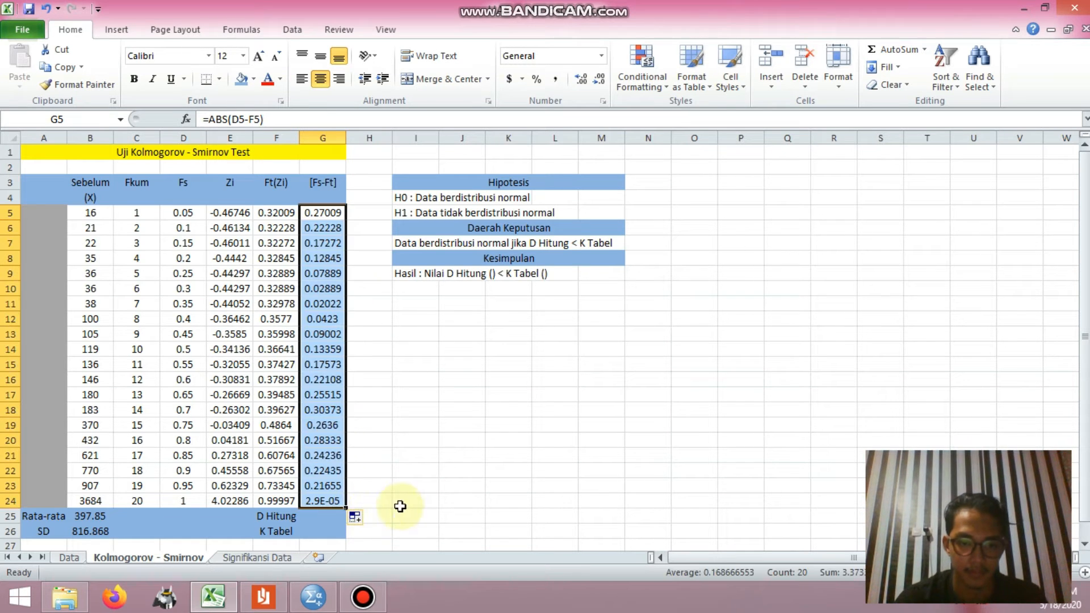
Step: Calculate D Hitung in G25 with the MAX function over the [Fs-Ft] values G5:G24
click(321, 517)
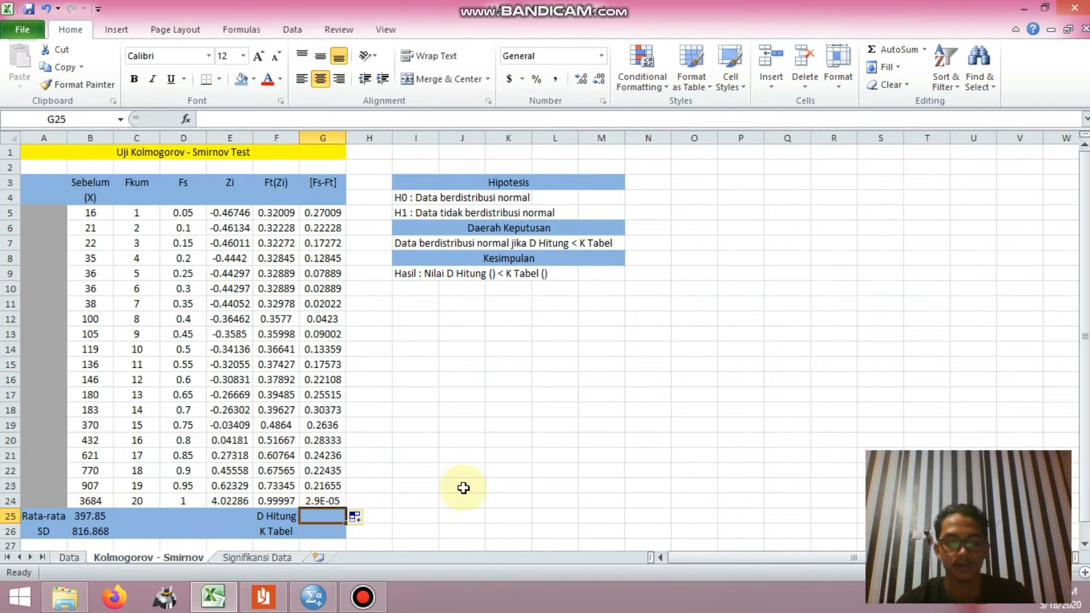
text(=max()
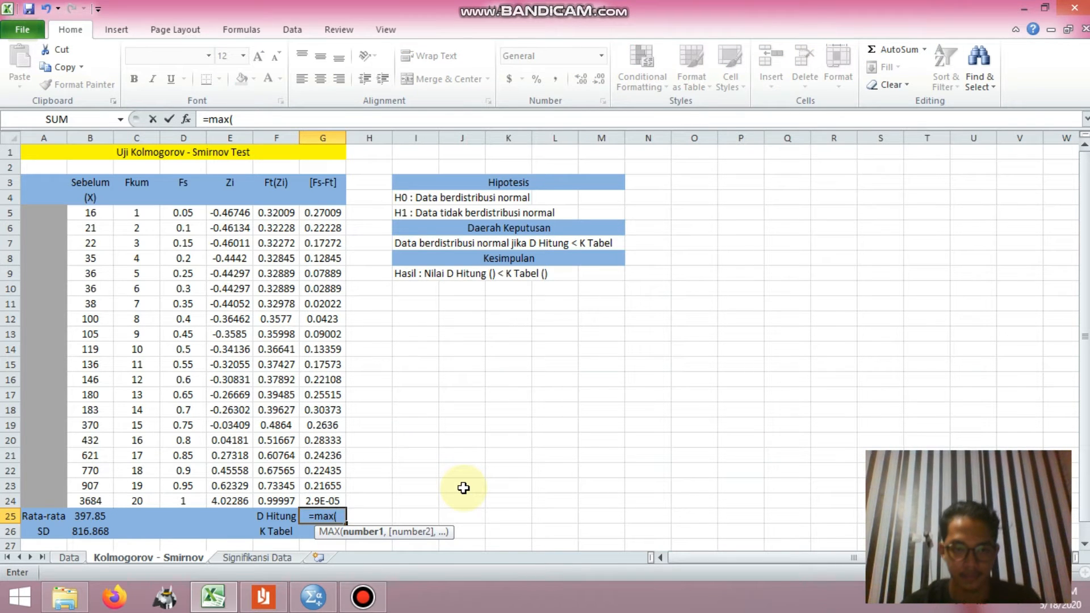
click(335, 214)
drag(343, 216, 348, 503)
text())
key(Return)
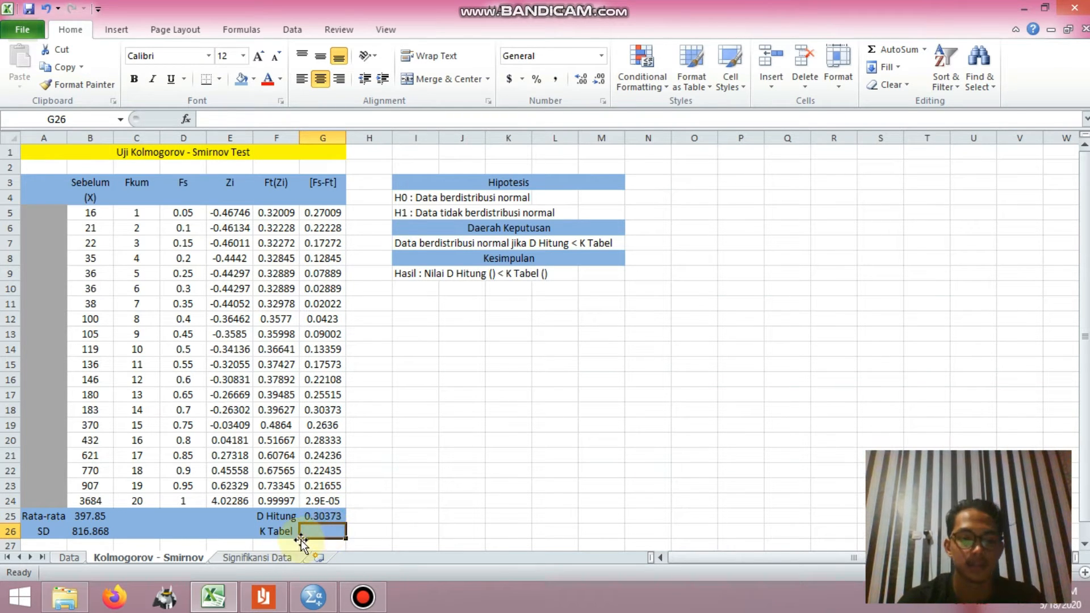
Step: Look up the critical value in the Kolmogorov-Smirnov table PDF and enter 0.301 as K Tabel in G26
click(278, 601)
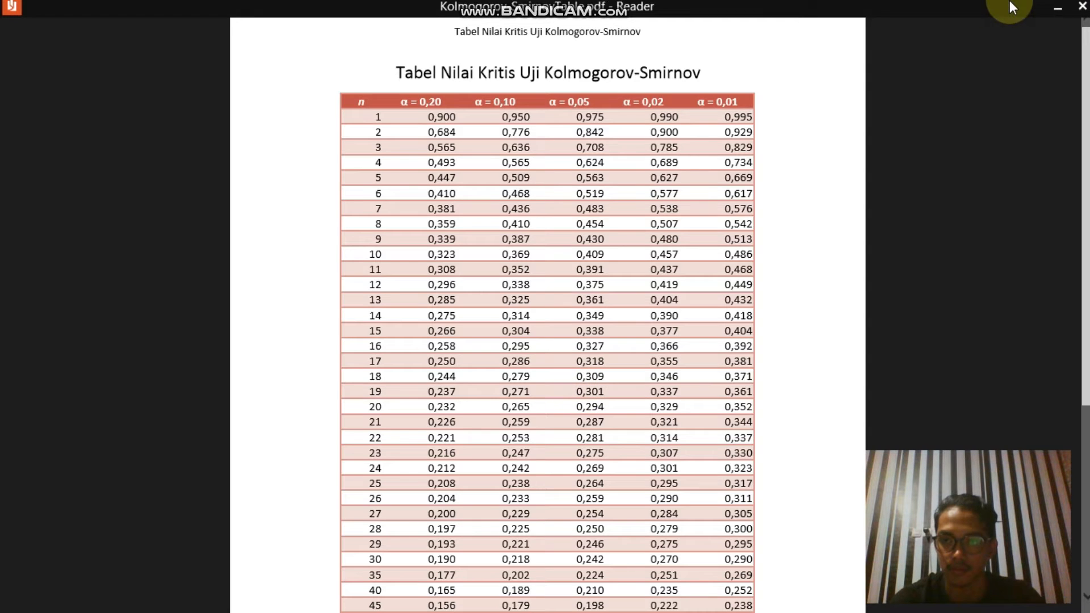
click(1047, 10)
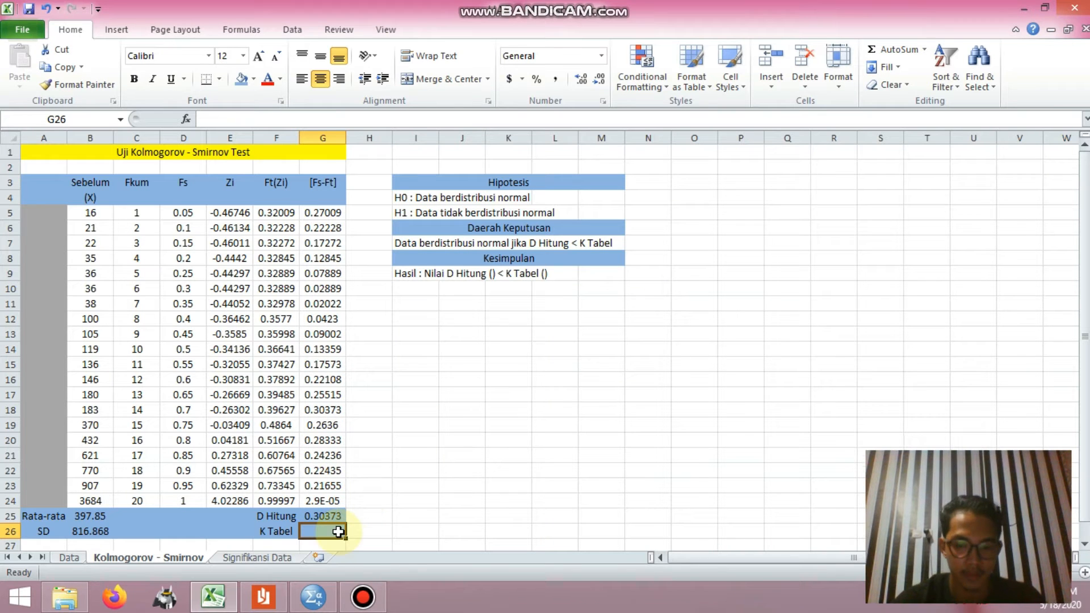
text(0.301)
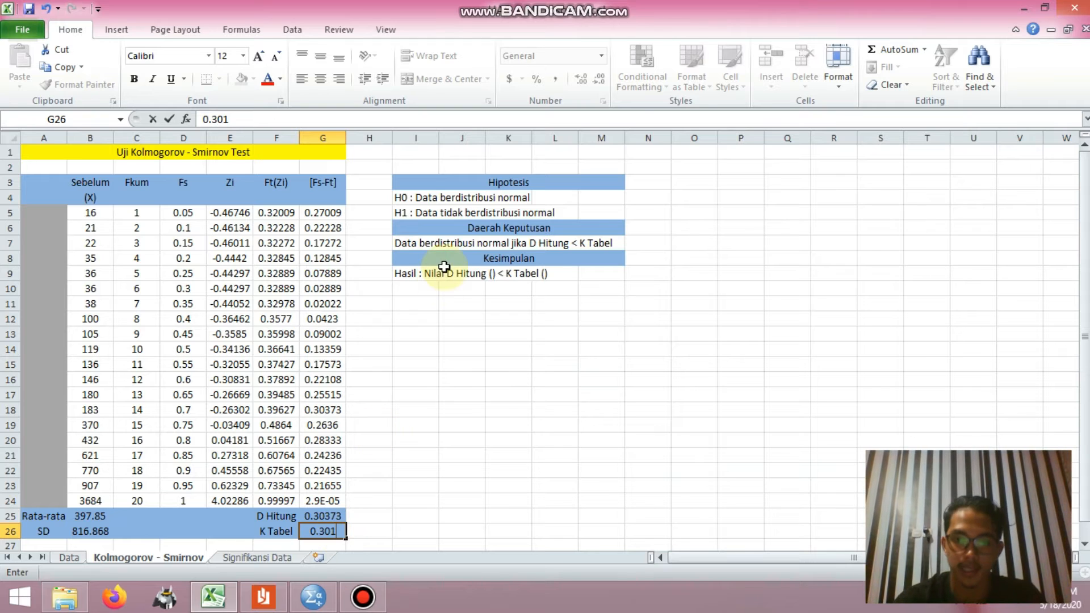
click(414, 186)
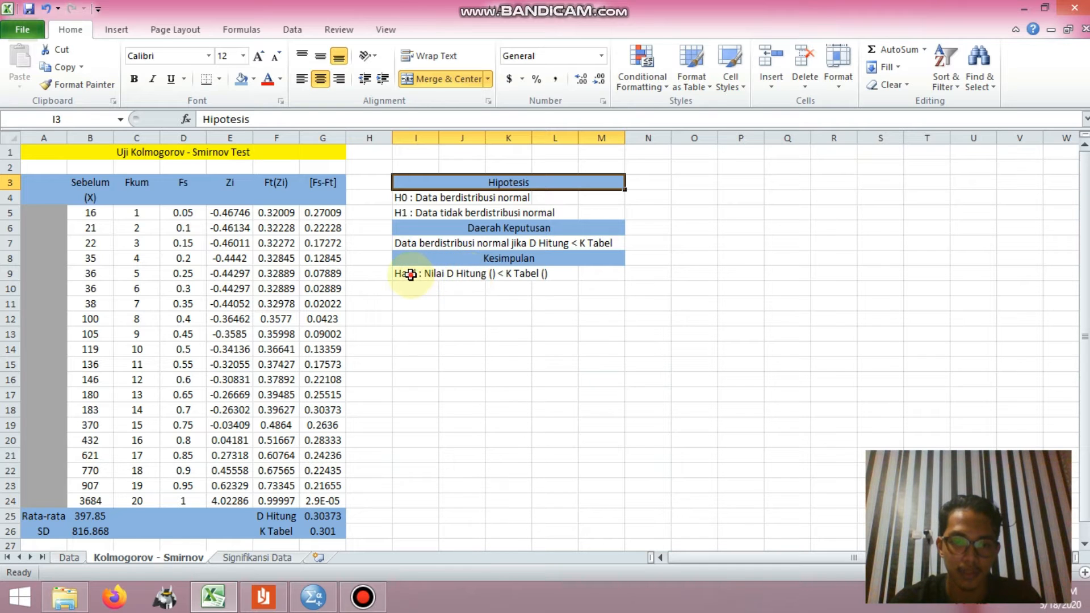
Step: Fill the empty brackets of the Hasil line in I9 with 0.30373 for D Hitung and 0.301 for K Tabel
click(410, 275)
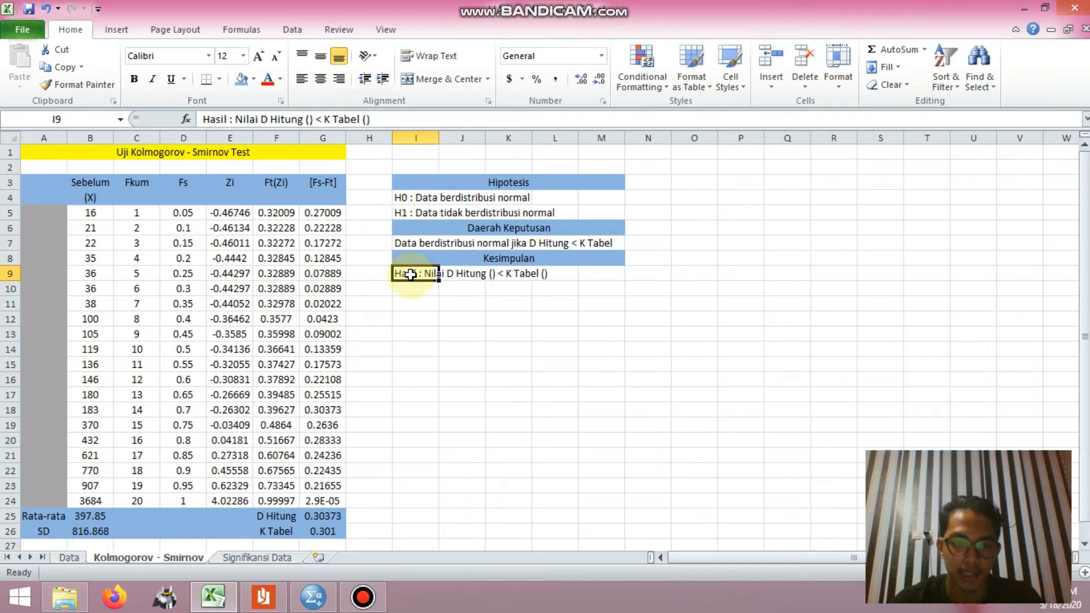
click(310, 120)
text(0.303)
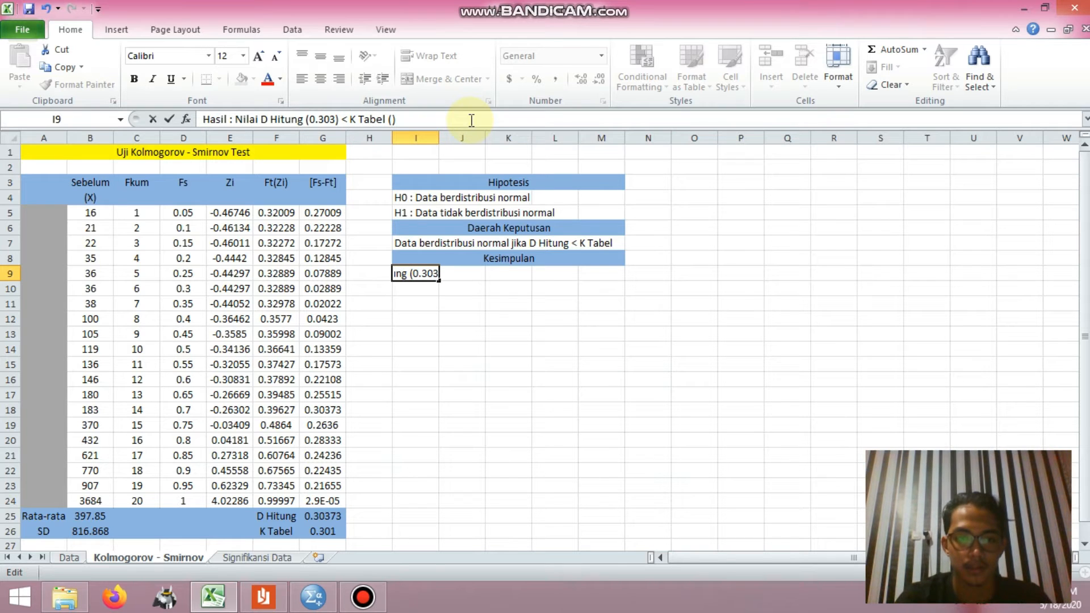
text(73)
key(Right)
key(Right)
key(Right)
key(Right)
key(Right)
key(Right)
key(Right)
key(Right)
key(Right)
key(Right)
key(Right)
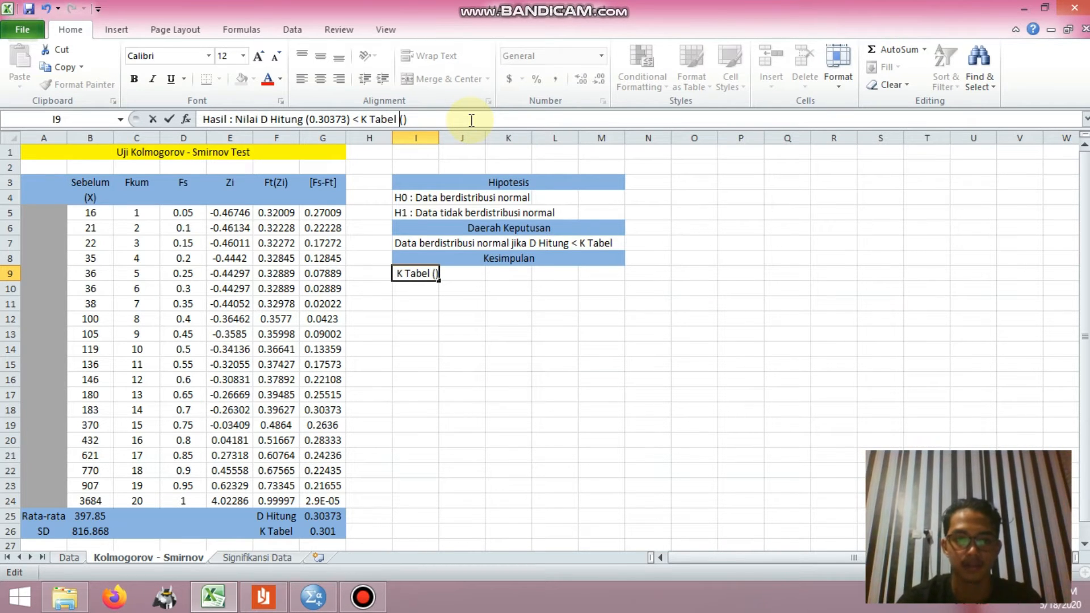
text(0.)
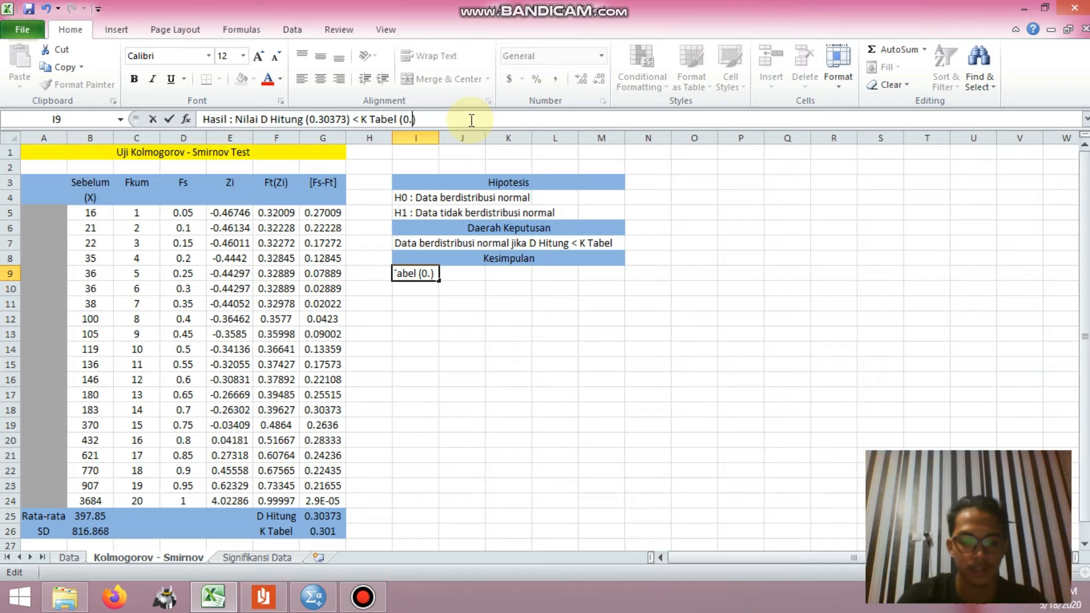
text(301)
Step: Change the comparison sign in the Hasil line in I9 to >
key(Left)
key(Left)
key(Left)
key(Left)
key(Left)
key(Left)
key(Left)
key(Left)
key(Left)
key(Left)
key(Left)
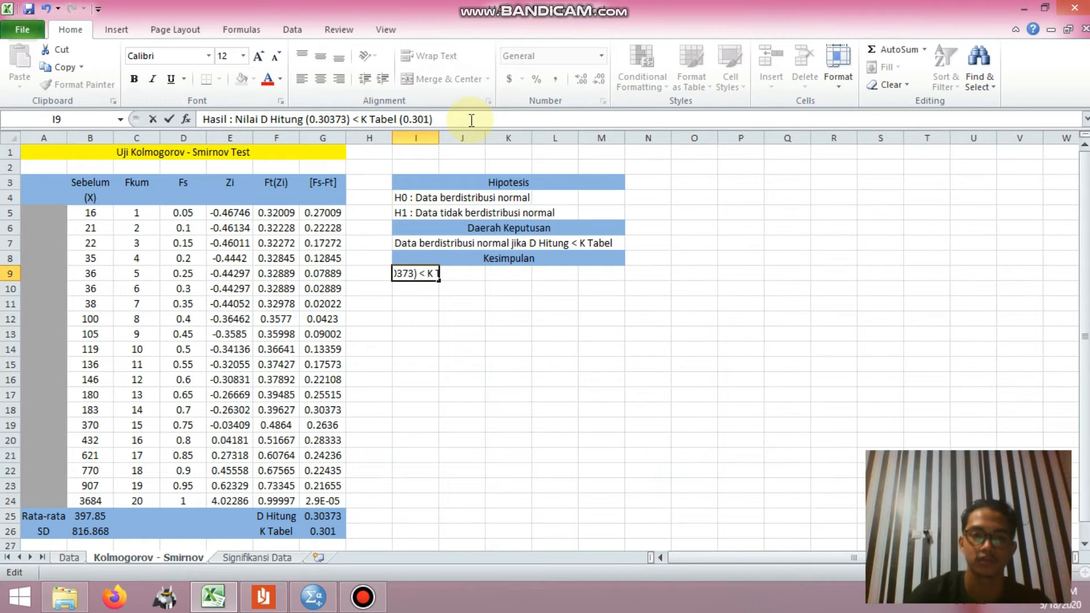
key(BackSpace)
key(BackSpace)
text(>)
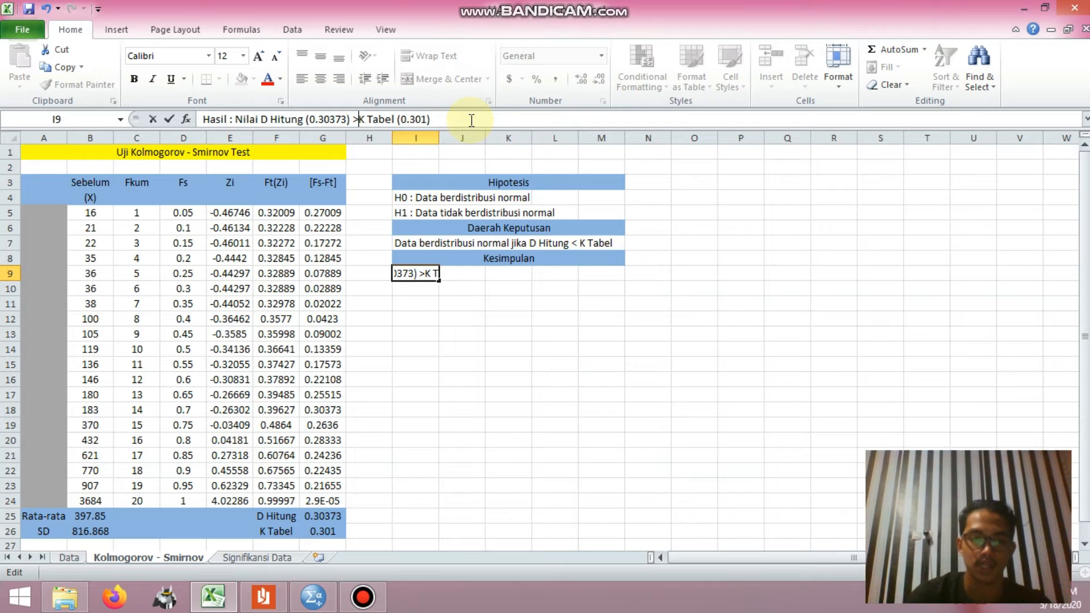
key(Return)
Step: Enter the conclusion "Data tidak berdistribusi normal" in I10 below the Hasil line
text(Data tidak berdistribusi normal)
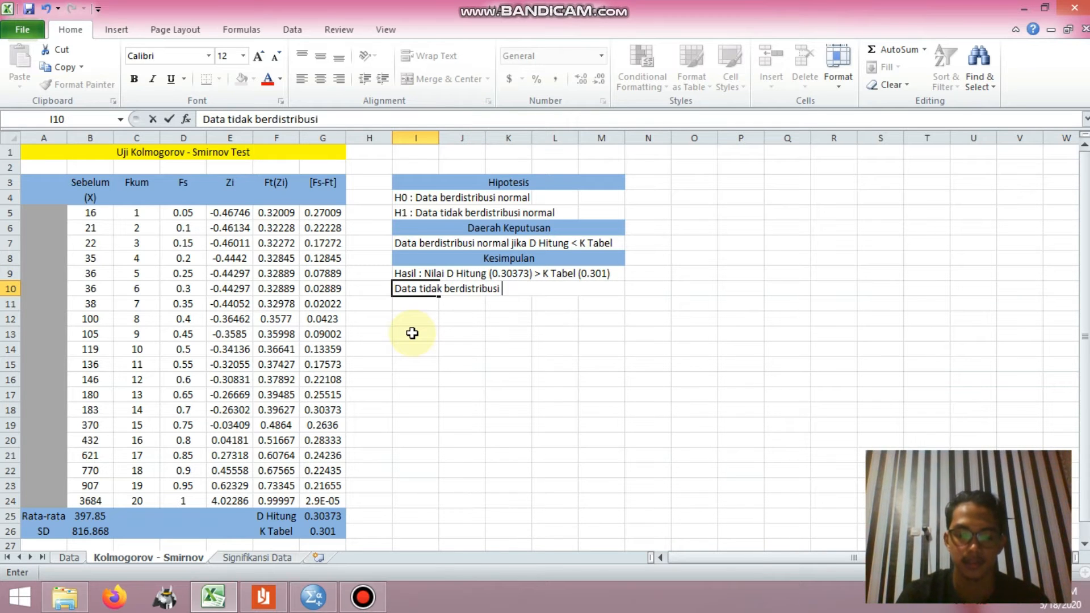
key(Return)
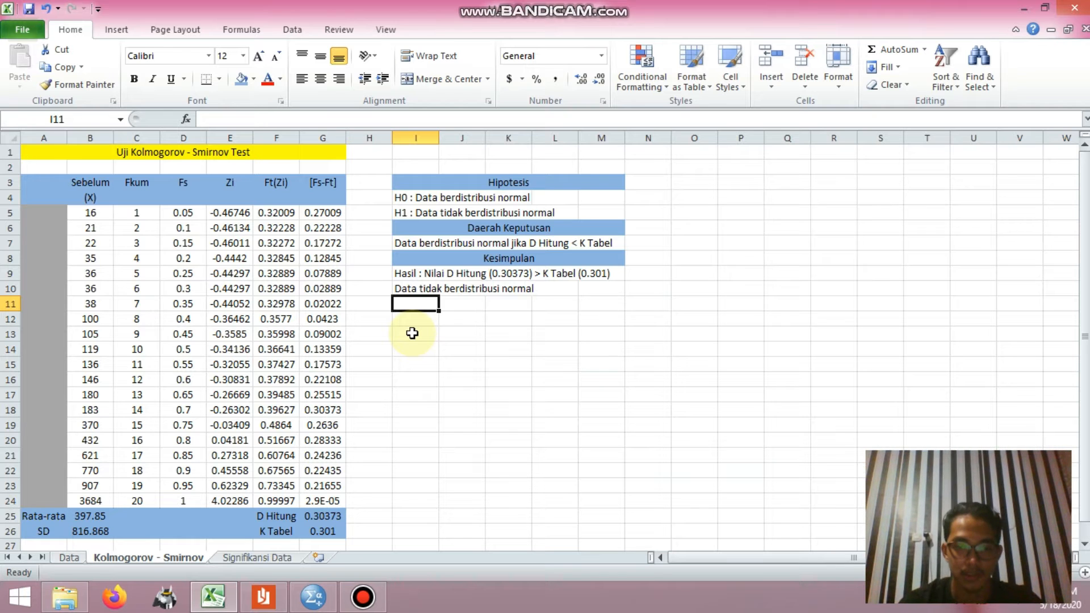
Step: Switch to SPSS and review the attribute settings of the Sebelum and Sesudah variables in Variable View
click(323, 600)
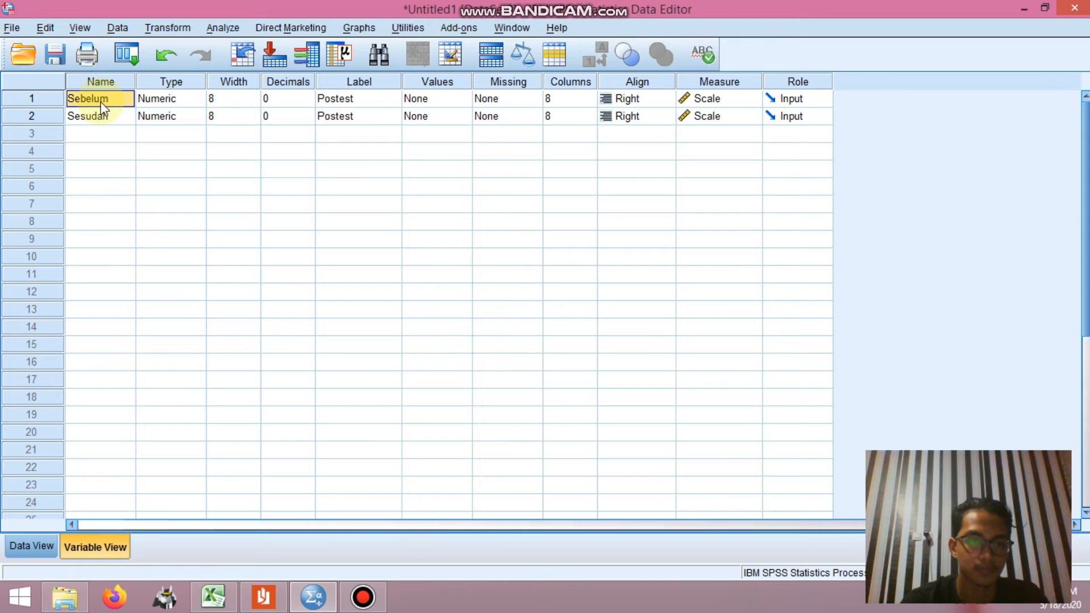
key(Tab)
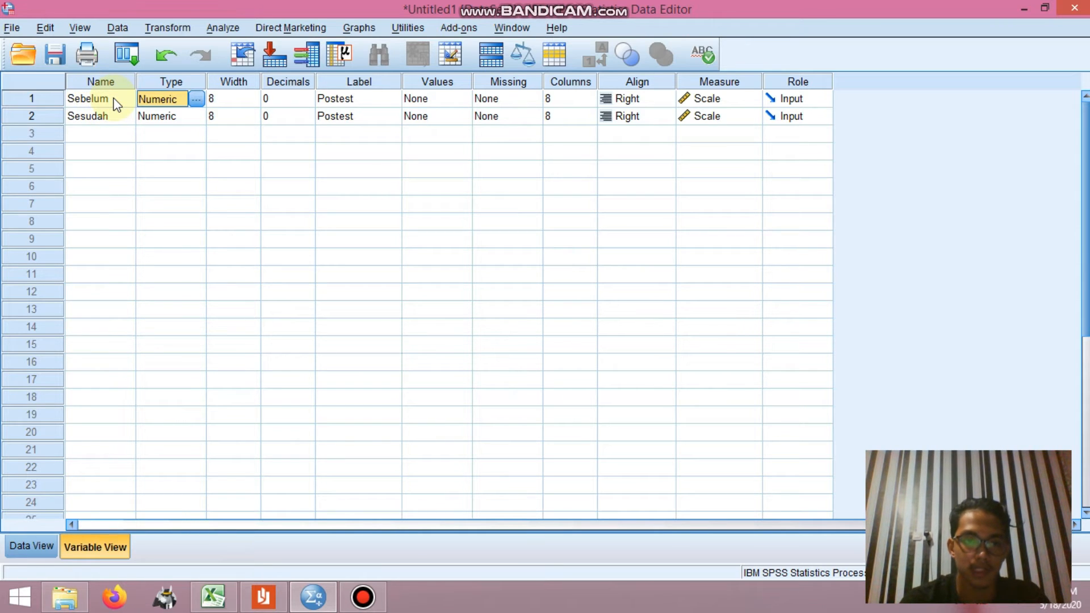
key(Tab)
key(Tab)
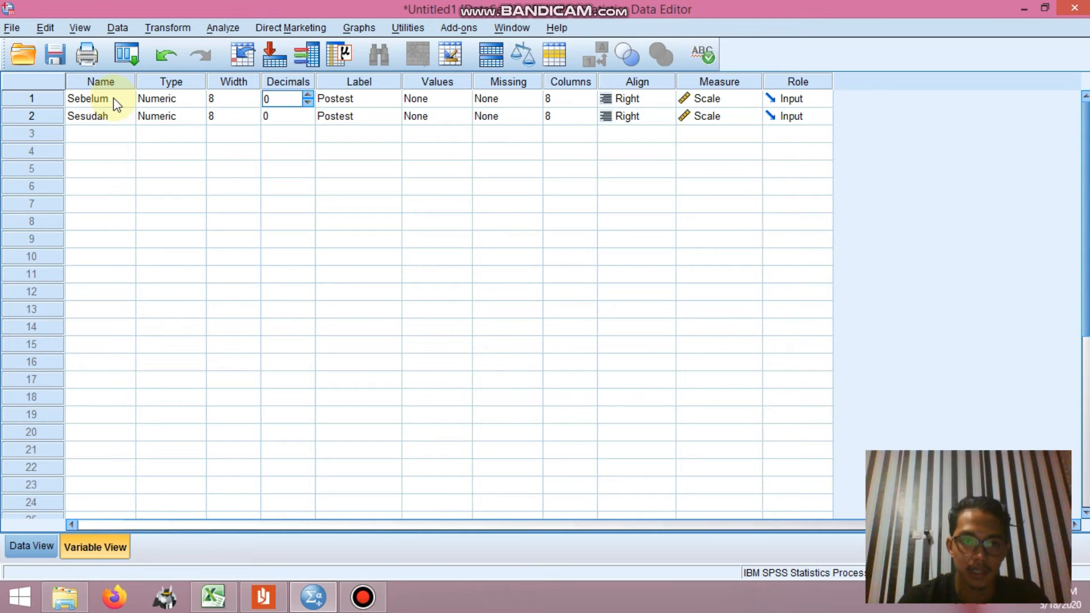
key(Tab)
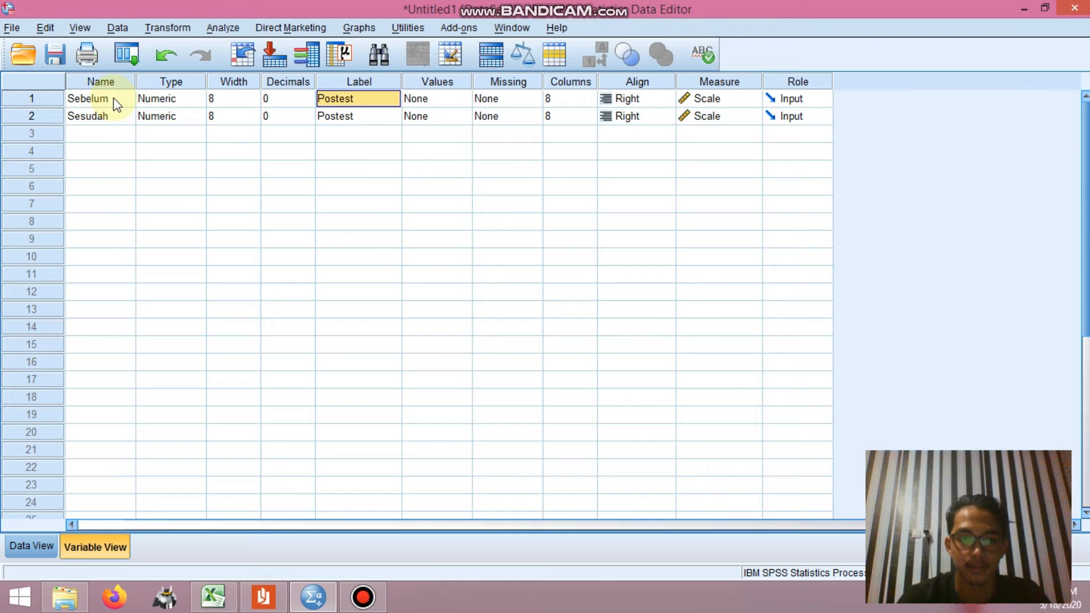
key(Tab)
key(Tab)
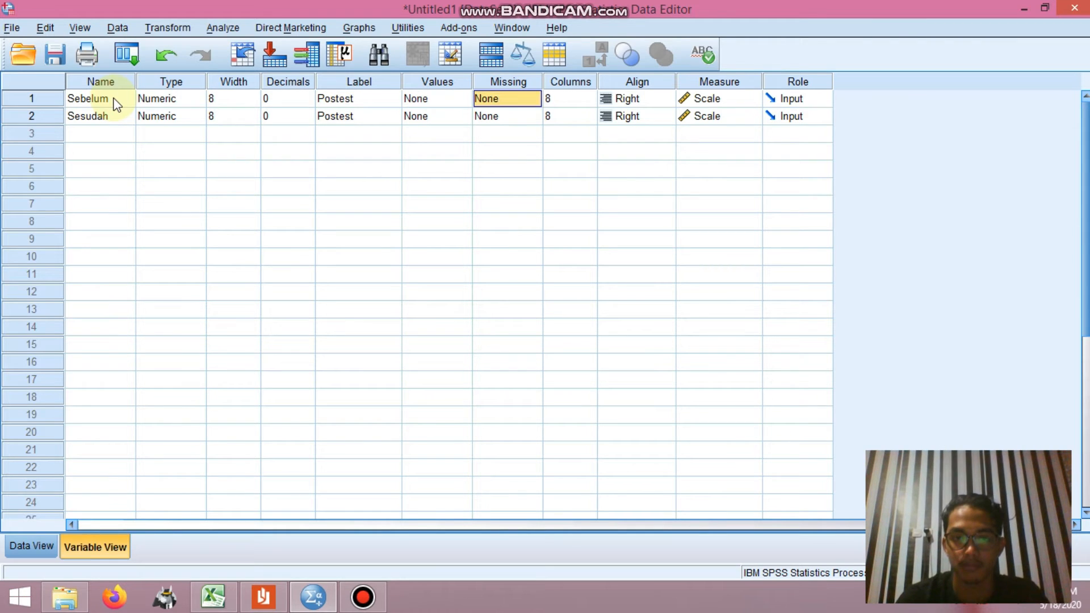
key(Tab)
key(Tab)
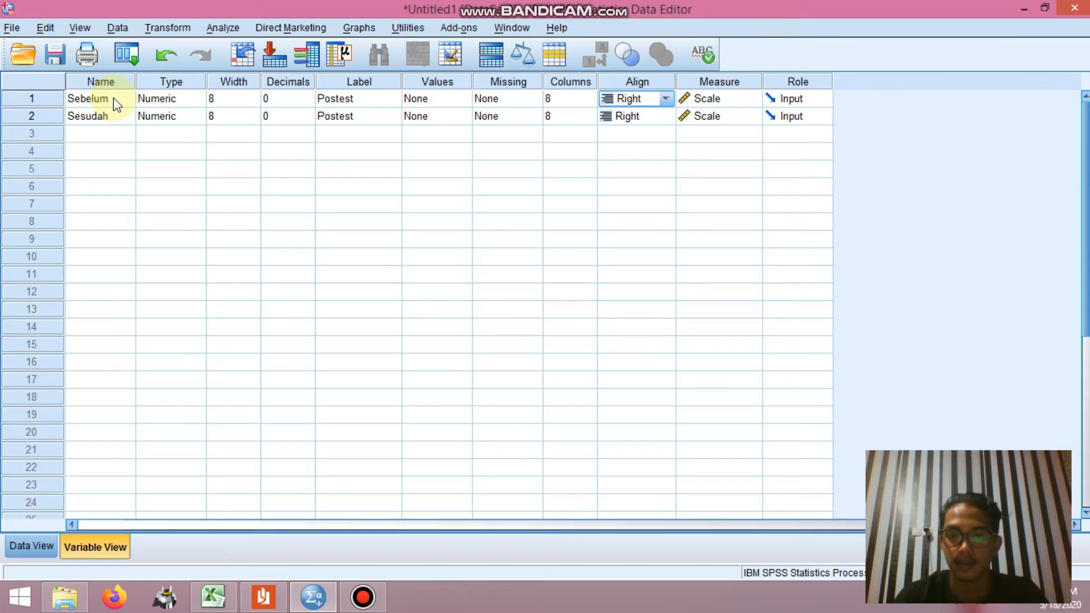
key(Tab)
key(Tab)
key(Down)
key(Down)
key(Left)
key(Left)
key(Left)
key(Left)
key(Left)
key(Left)
key(Left)
key(Left)
key(Left)
key(Left)
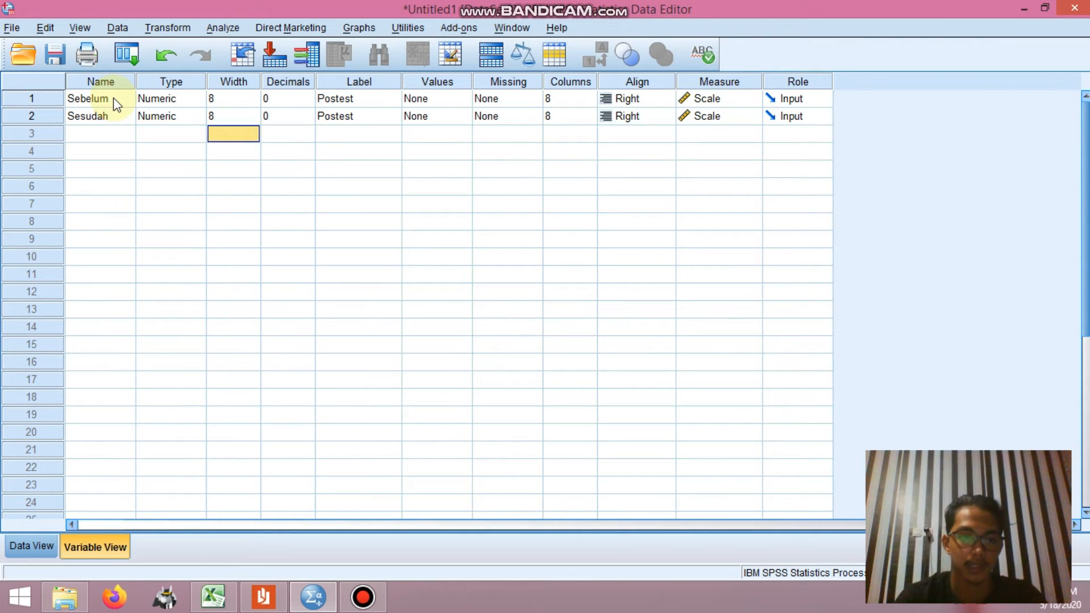
key(Up)
key(Up)
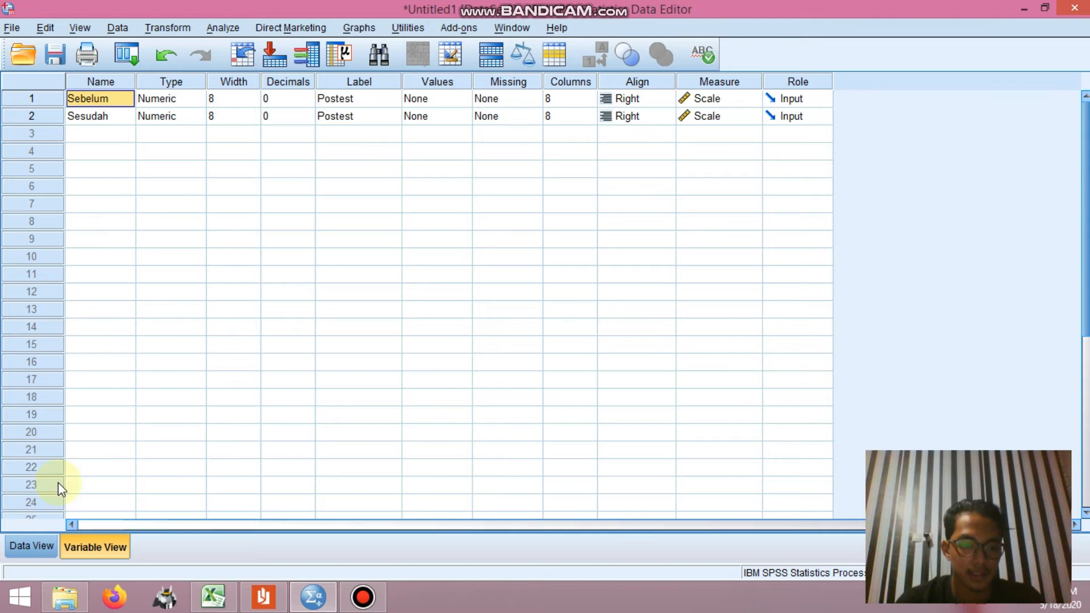
Step: Go to the data values and run a legacy One-Sample Kolmogorov-Smirnov test on Sebelum against the Normal distribution
click(44, 547)
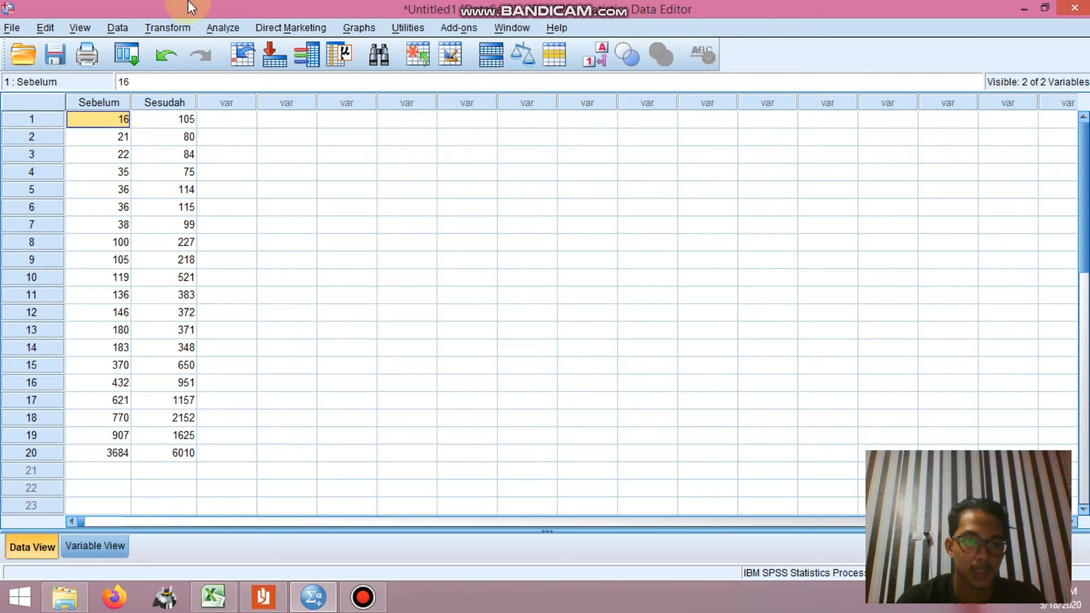
click(219, 32)
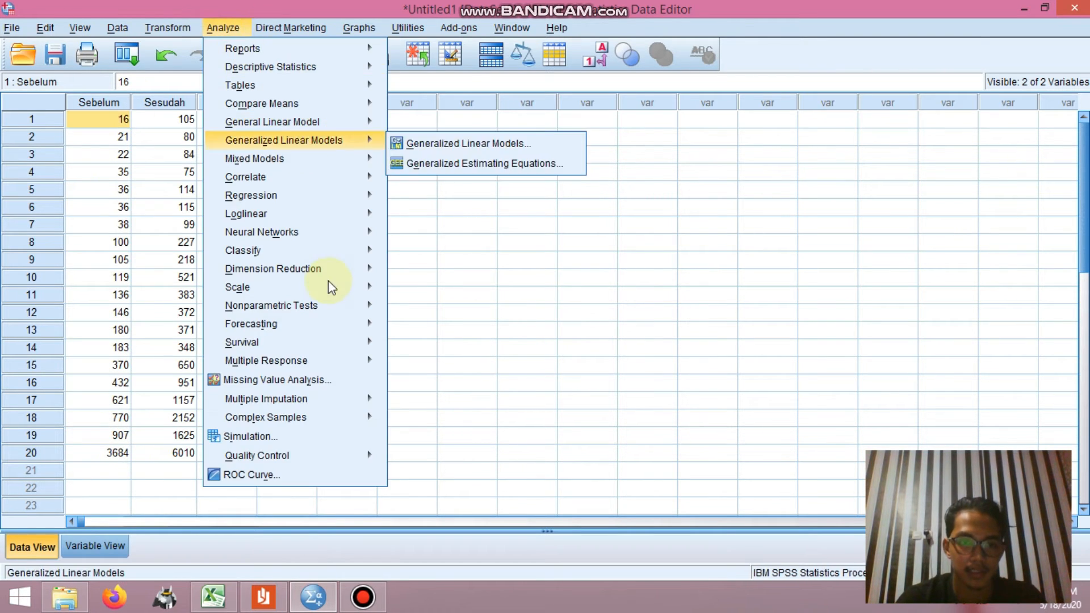
mouse_move(332, 305)
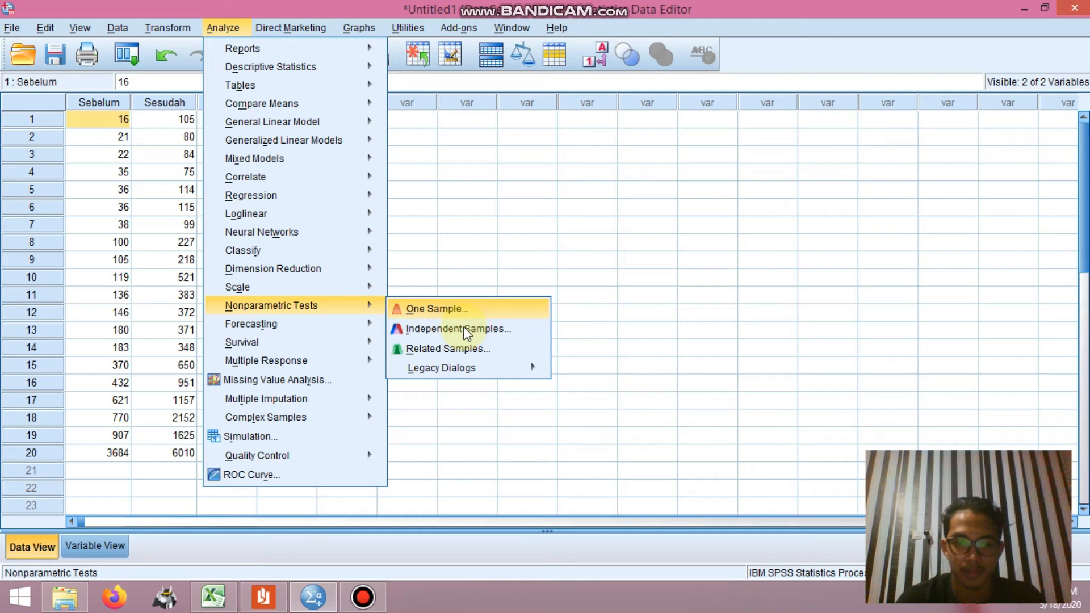
mouse_move(492, 371)
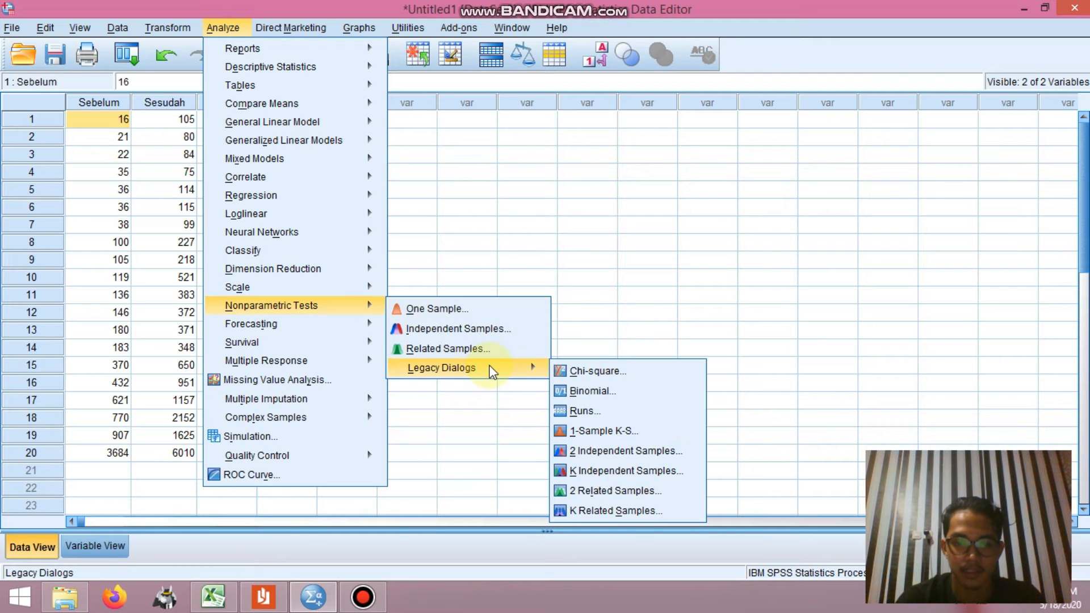
click(600, 431)
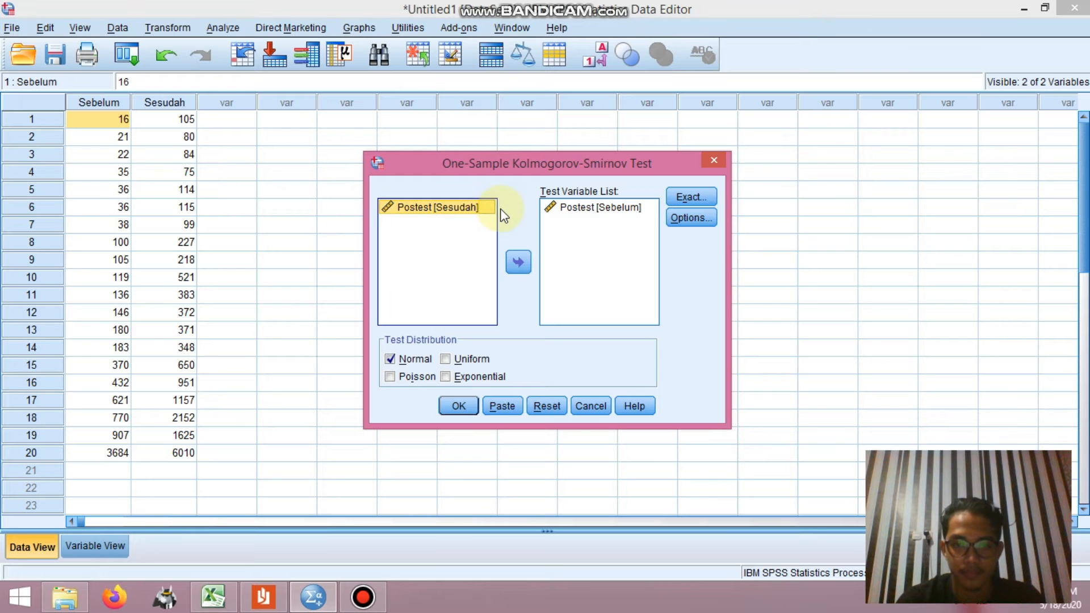
click(580, 210)
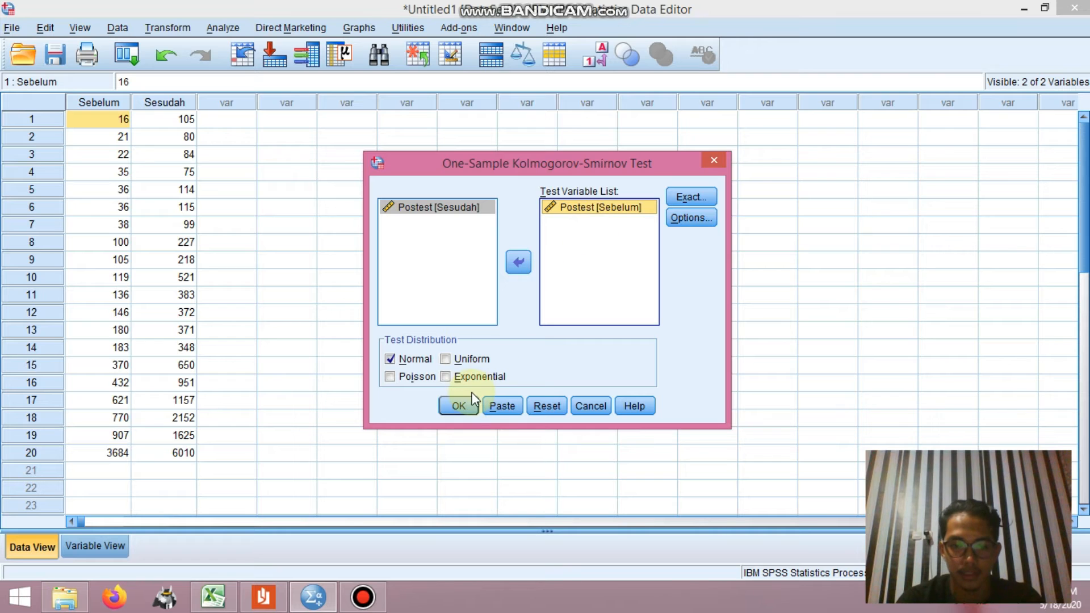
click(459, 405)
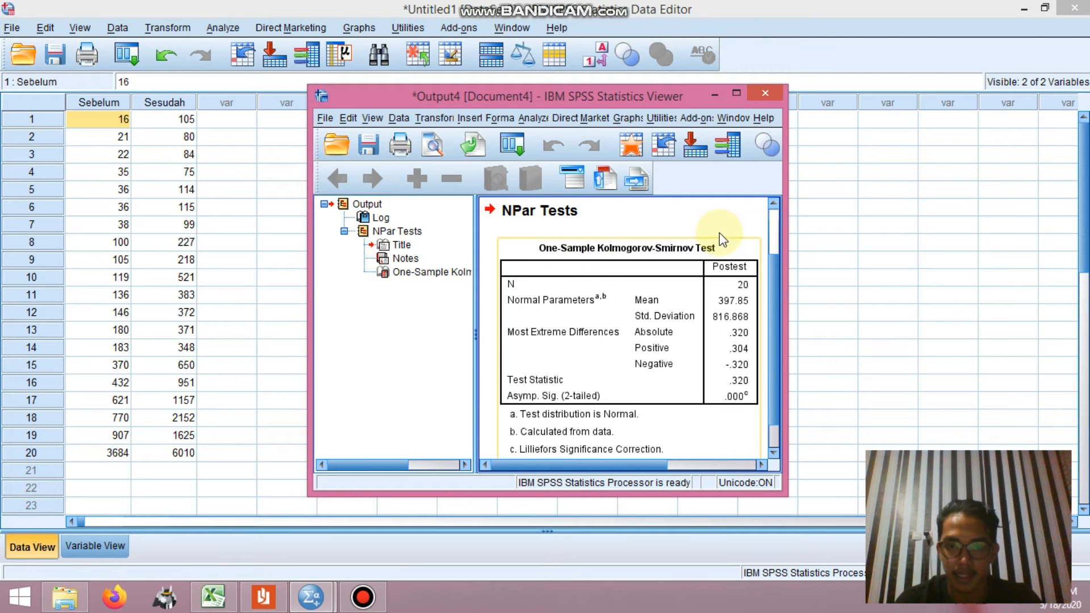
Step: Place the SPSS output beside the Excel Kolmogorov - Smirnov sheet and compare the test results with the manual calculation
click(678, 302)
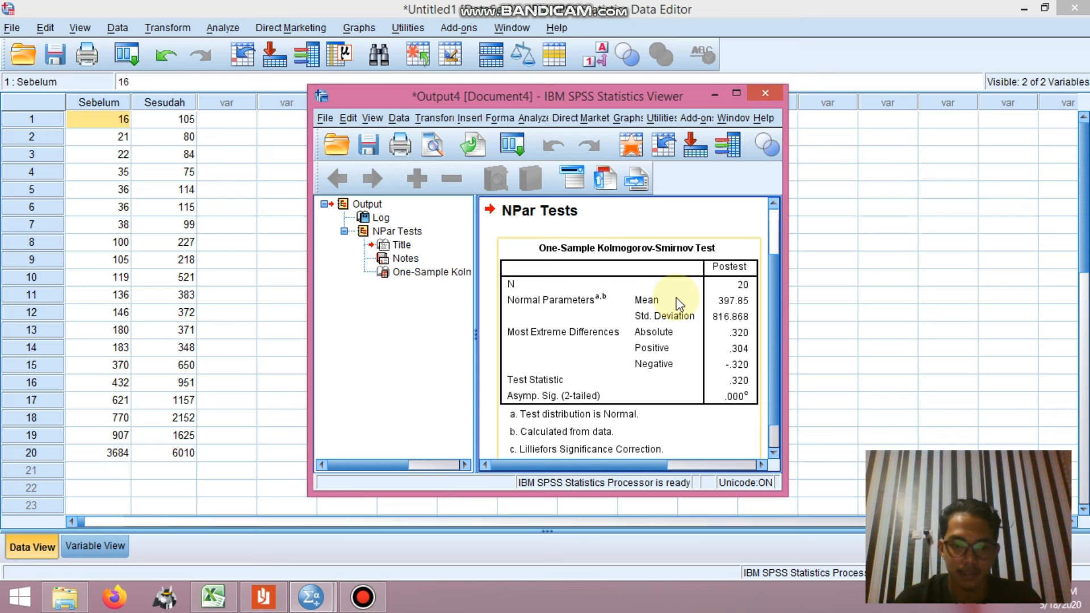
click(219, 593)
mouse_move(299, 598)
click(412, 534)
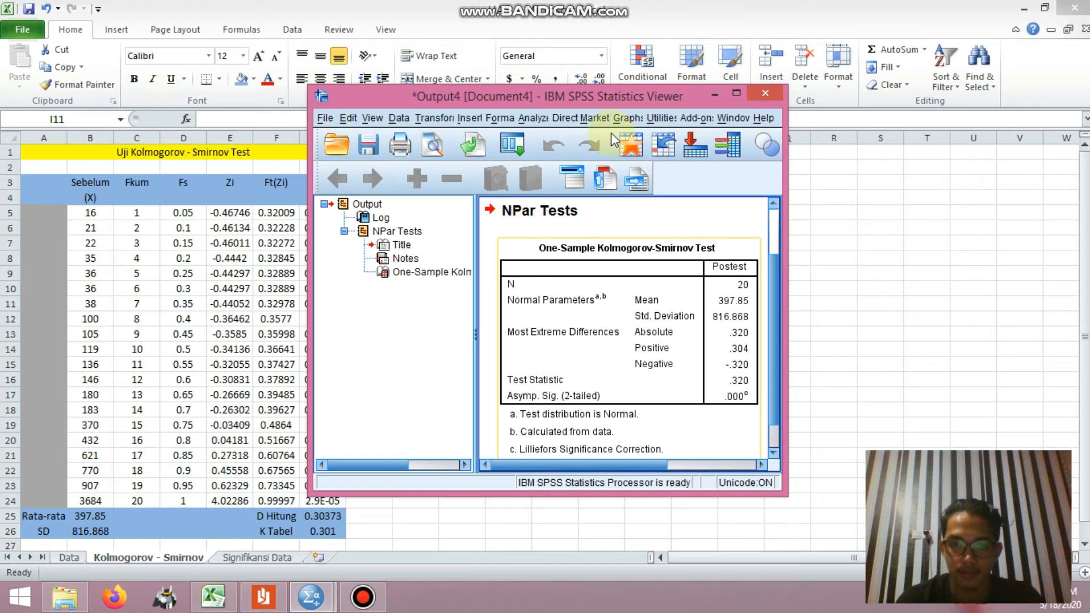
drag(611, 92, 926, 127)
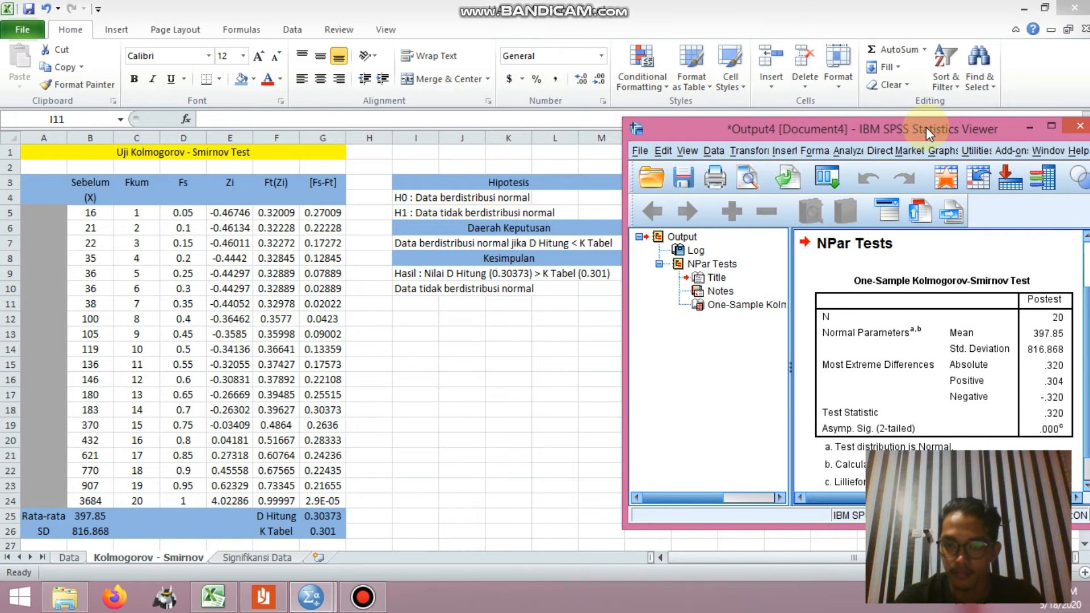
click(896, 280)
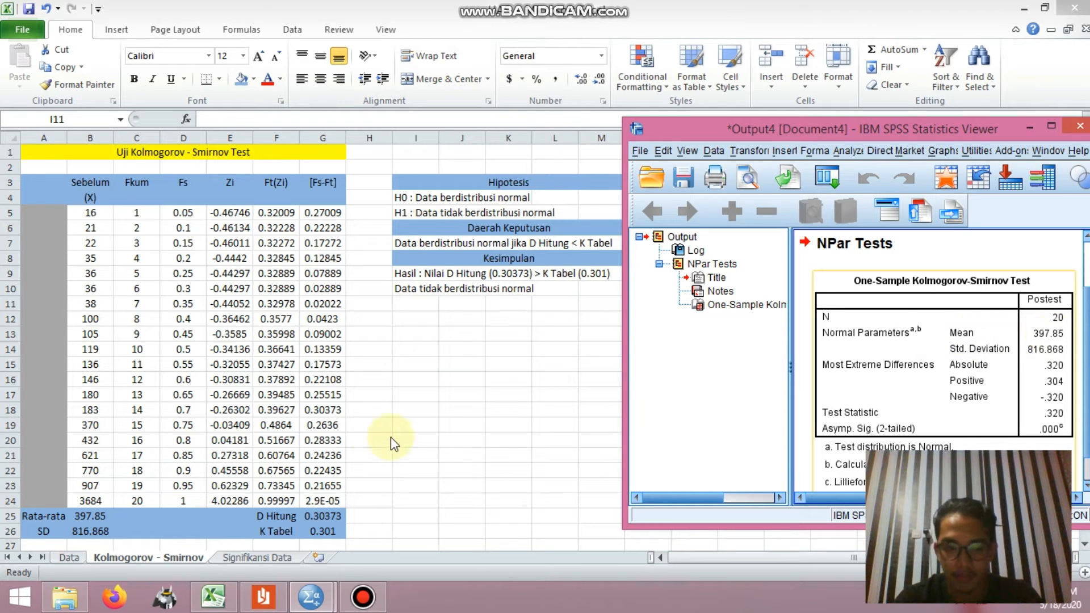
click(82, 515)
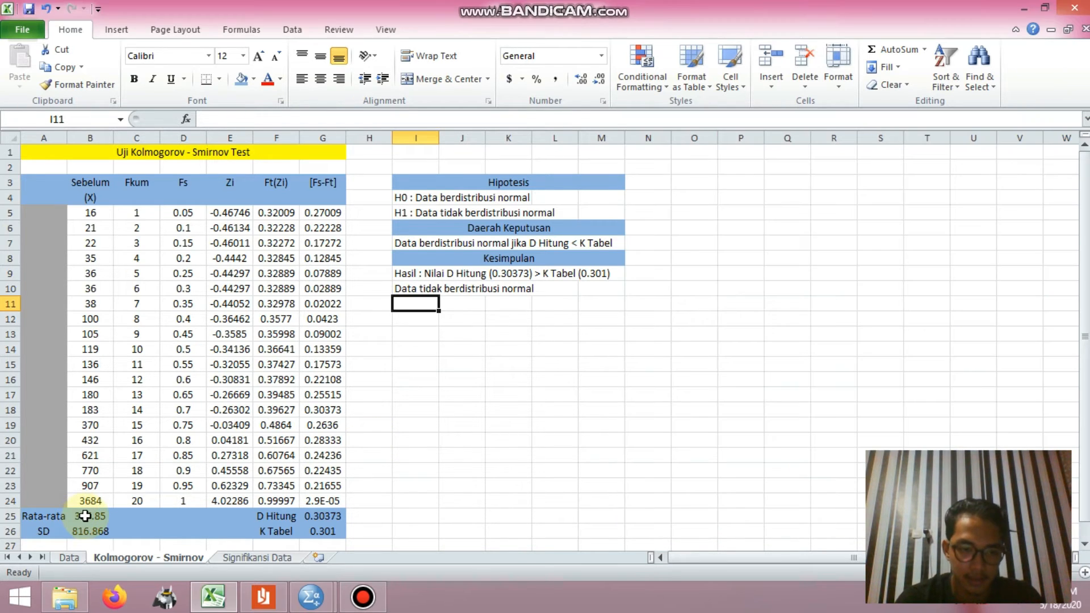
click(82, 516)
key(alt+Tab)
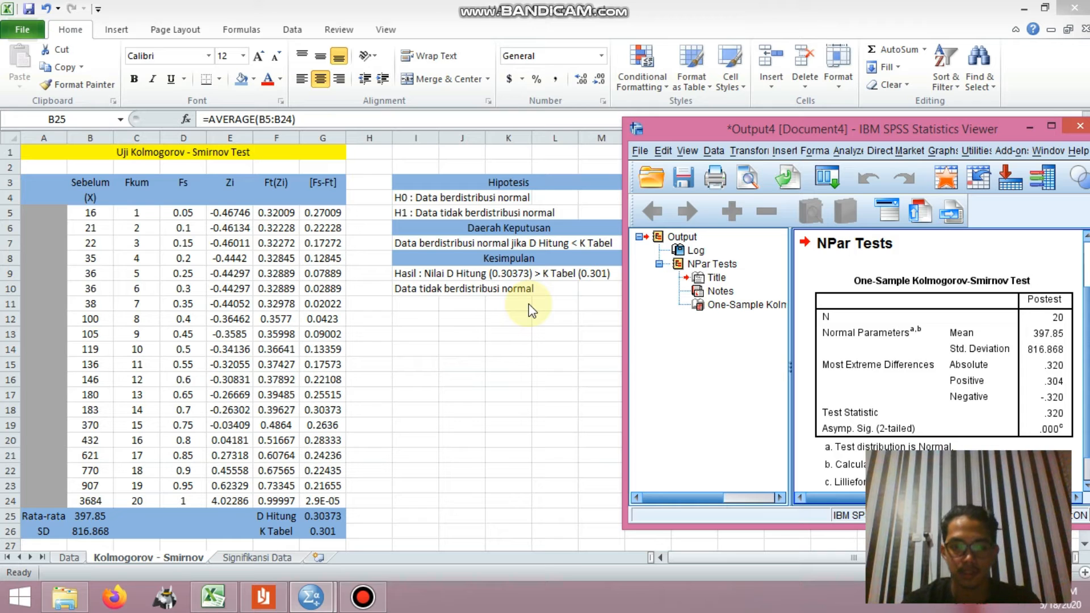
Step: On Excel's Signifikansi Data sheet, check the Y-X formula =C5-B5 in D5 and fill it down to D24
click(282, 560)
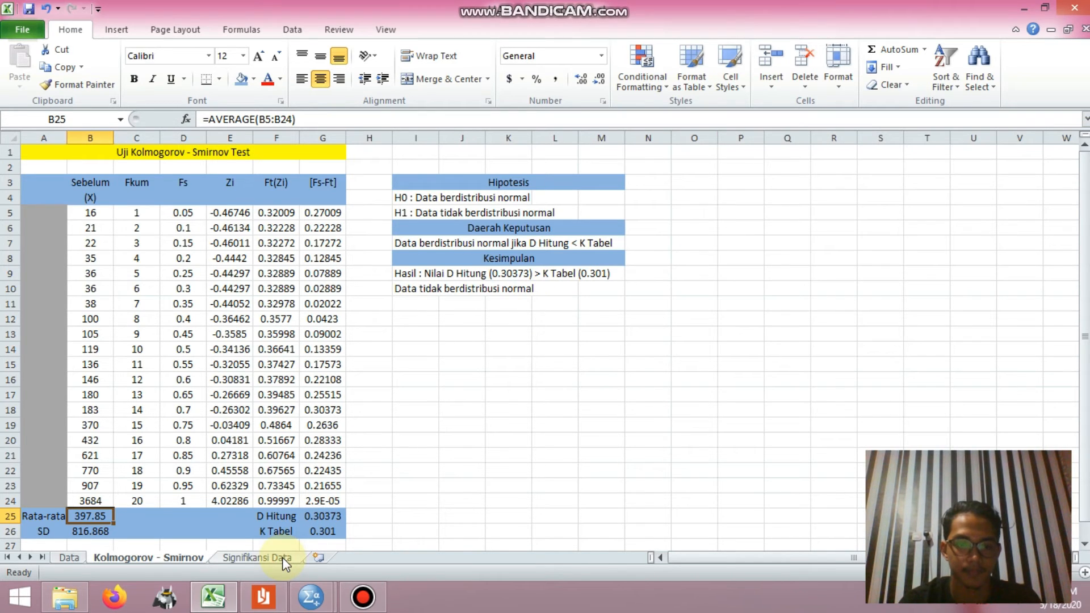
click(264, 557)
click(292, 29)
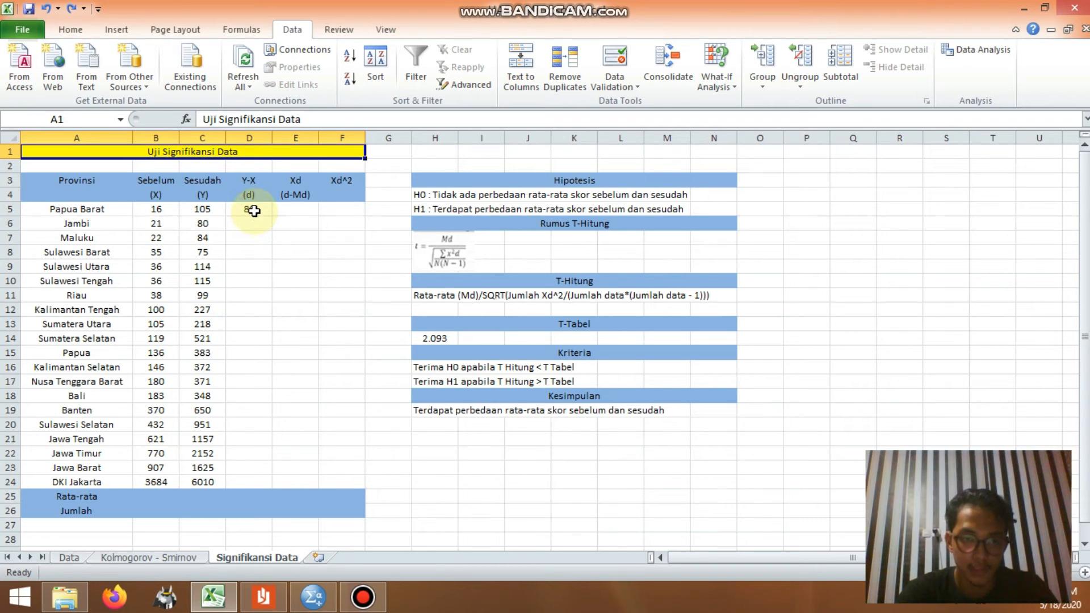
click(254, 210)
click(256, 122)
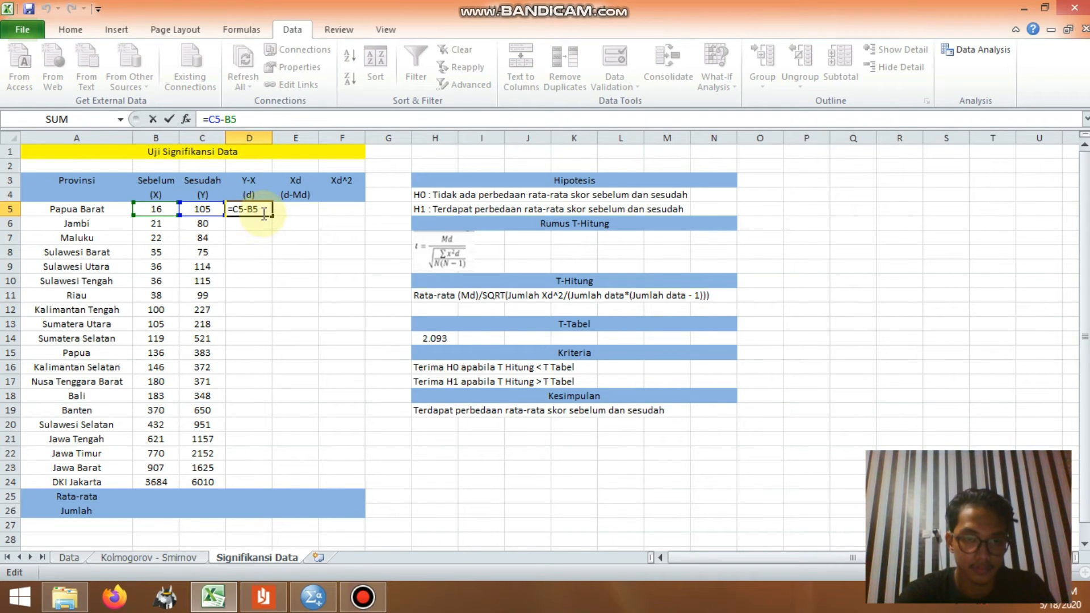
key(Return)
click(253, 209)
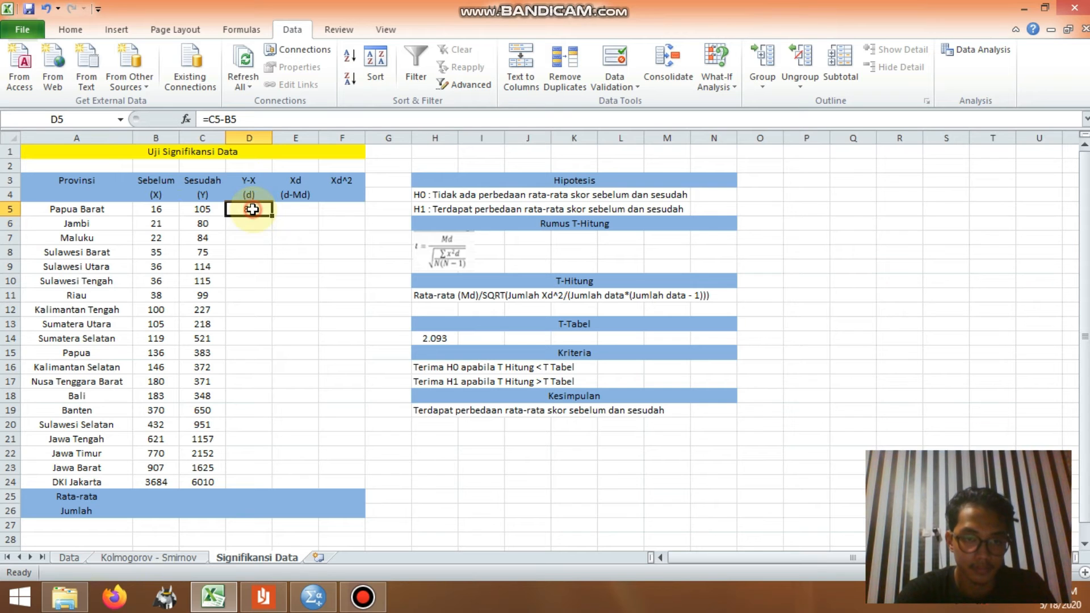
drag(273, 216, 270, 487)
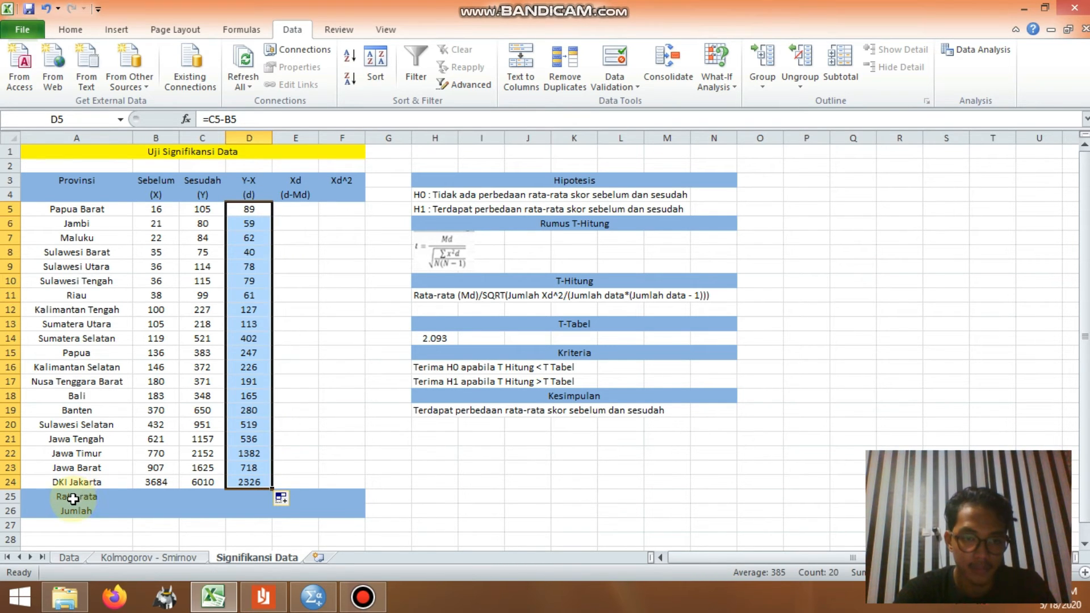
Step: Calculate the Rata-rata of the Y-X differences in D25 with =AVERAGE(D5:D24)
click(239, 496)
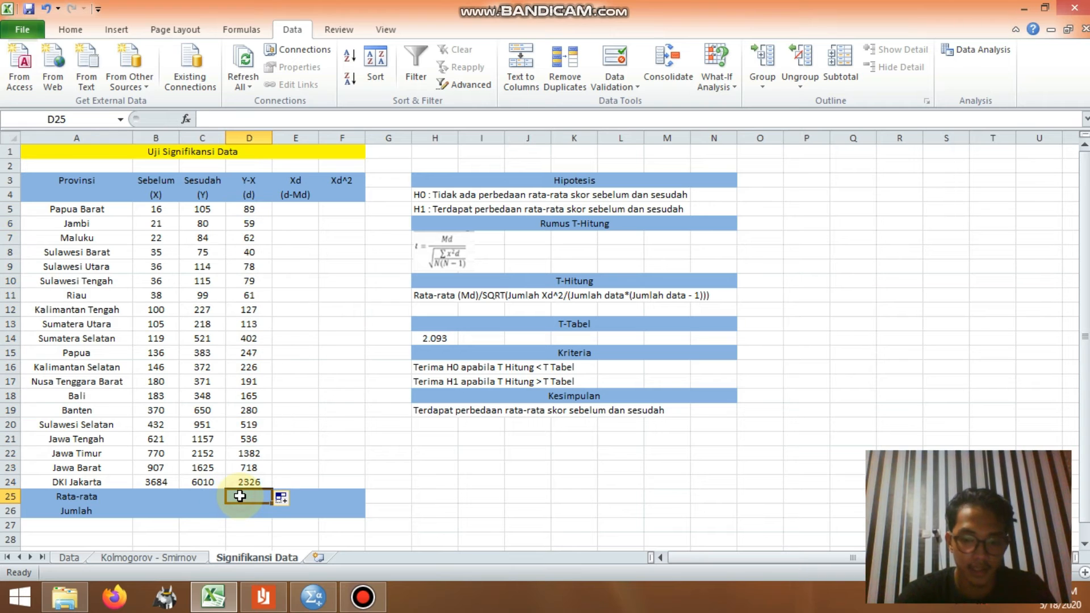
text(=average()
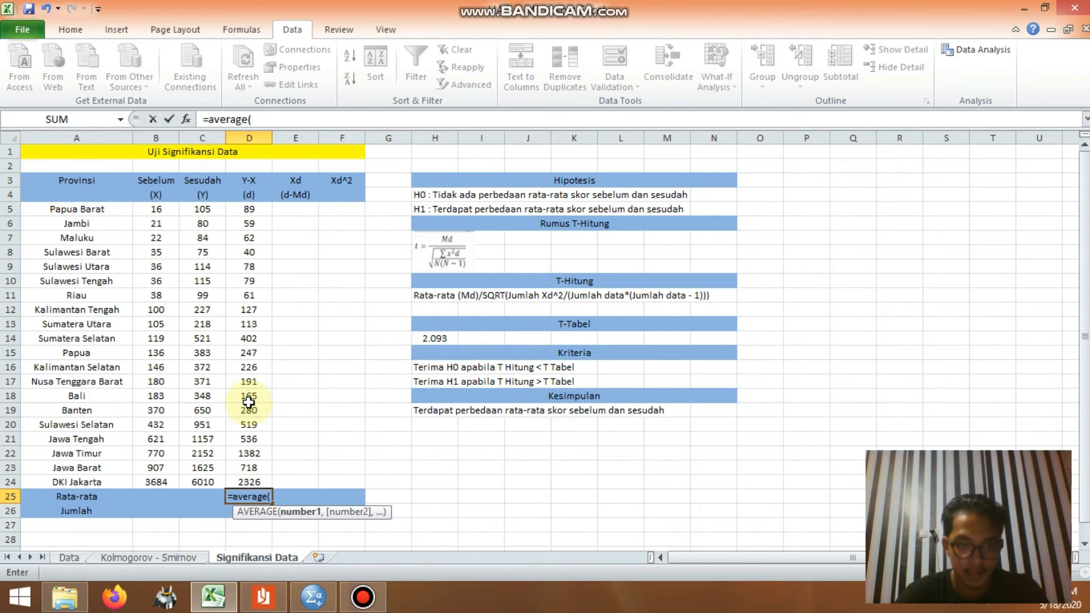
drag(263, 207, 269, 487)
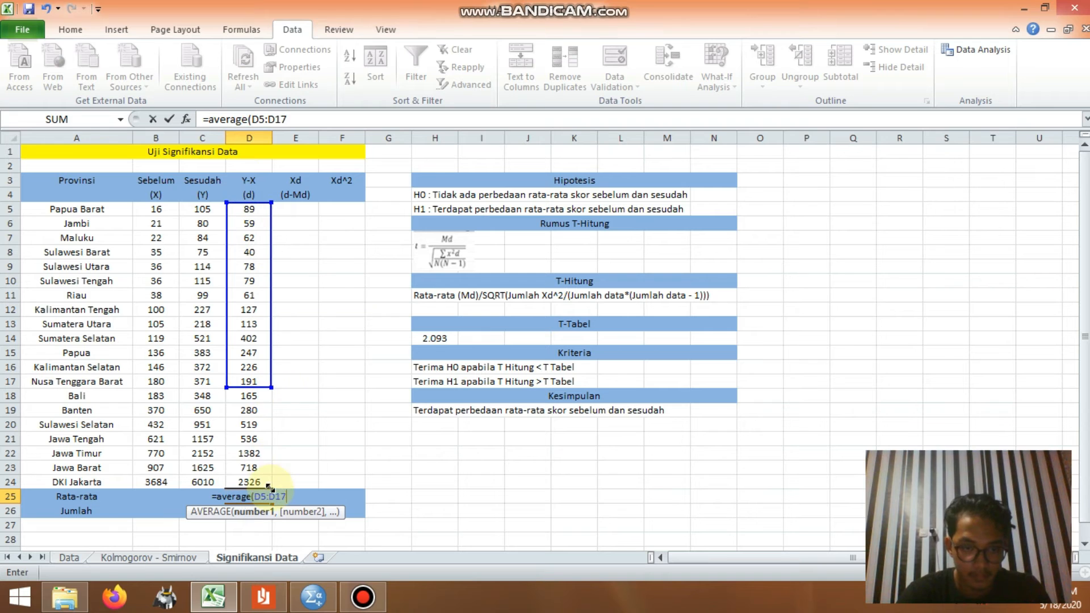
key(Return)
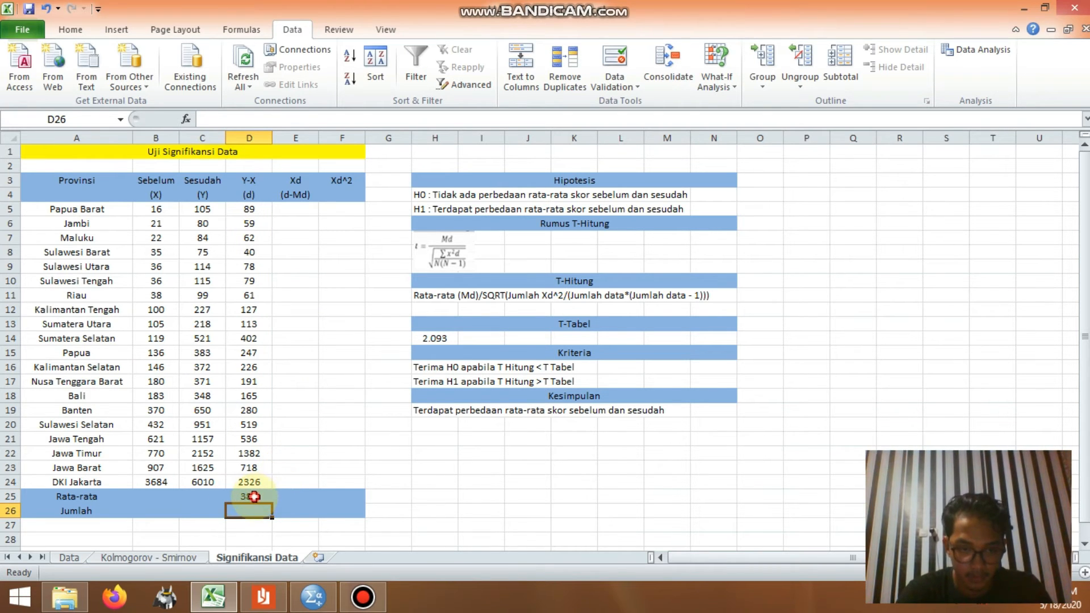
click(253, 496)
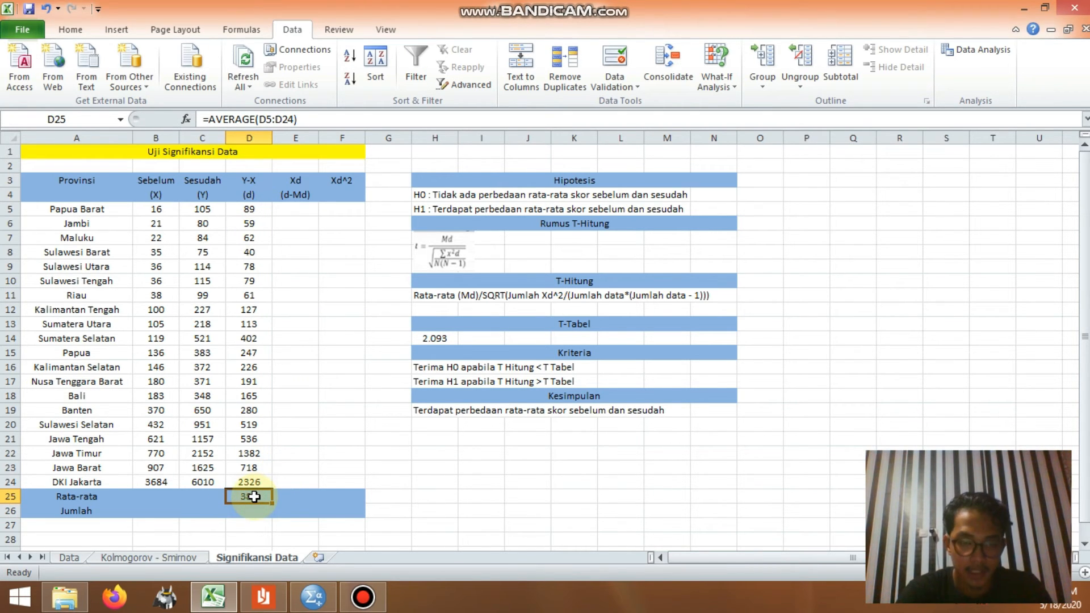
Step: Enter =D5-$D$25 in E5 for Xd (d-Md) and fill the formula down to E24
click(304, 213)
text(=)
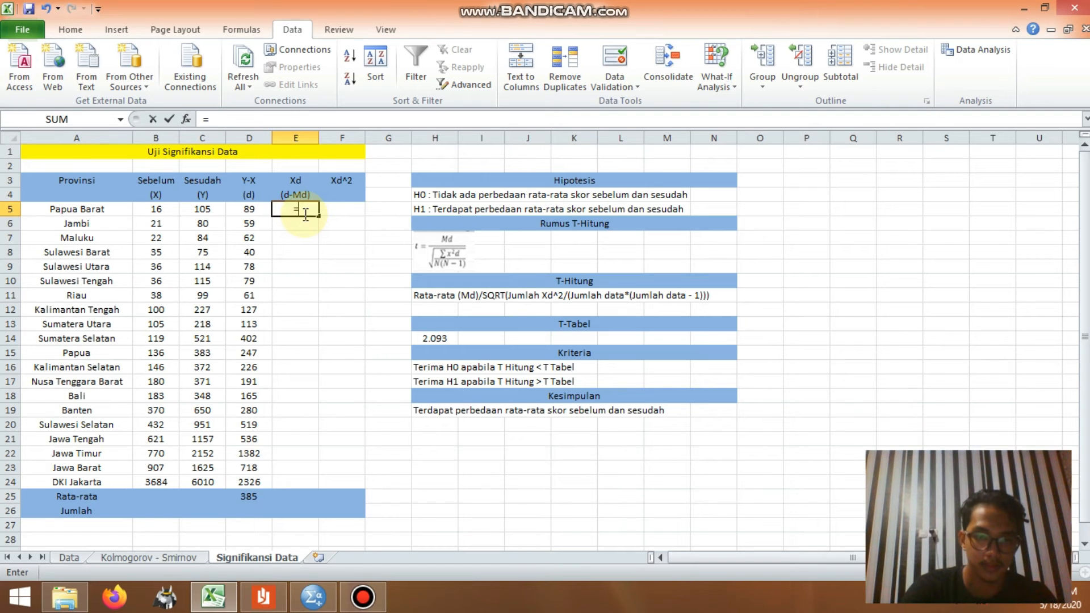
click(258, 211)
text(-)
click(248, 496)
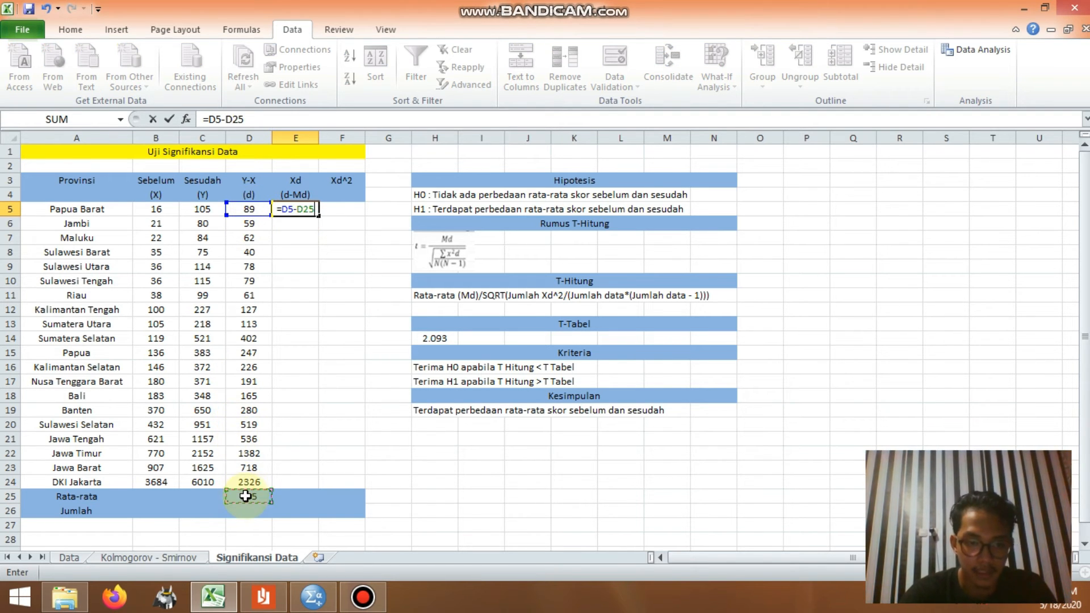
key(F4)
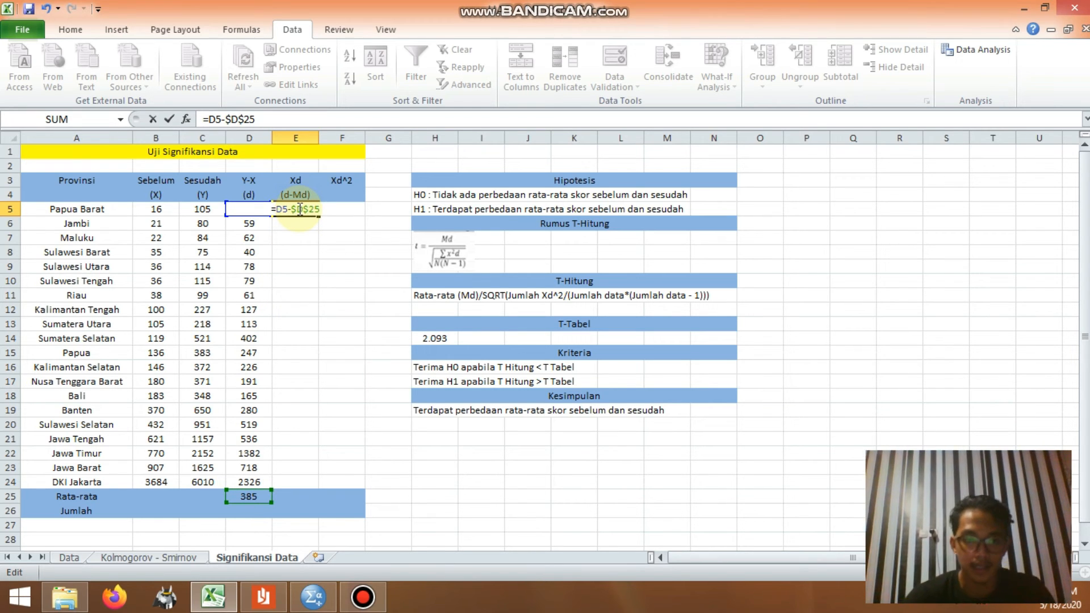
key(Return)
click(304, 210)
drag(316, 216, 315, 484)
Step: Enter =E5^2 in F5 for Xd^2 and fill the formula down to F24
click(350, 209)
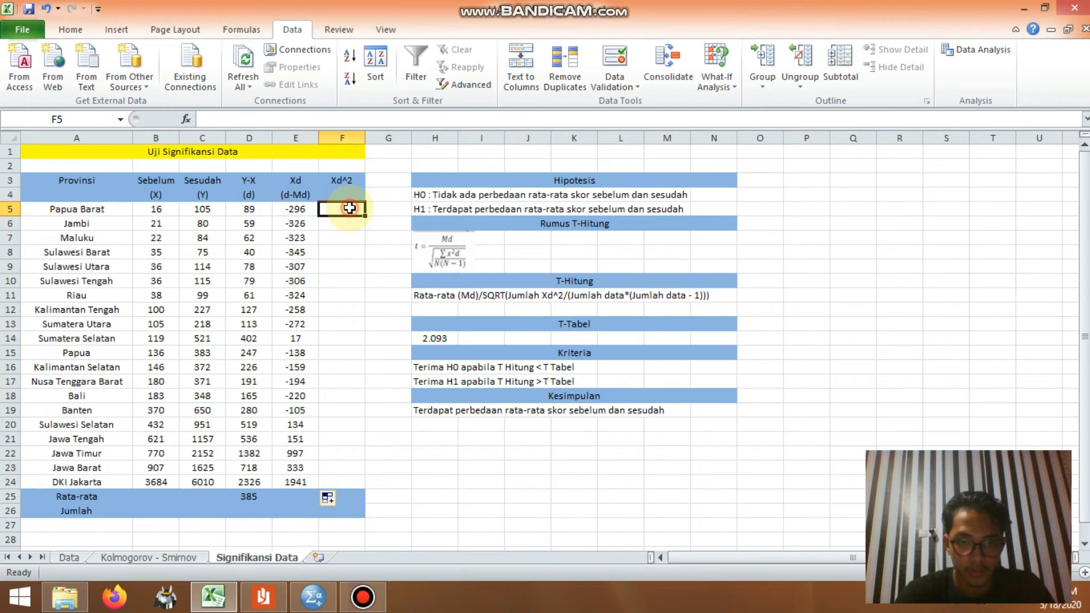
text(=)
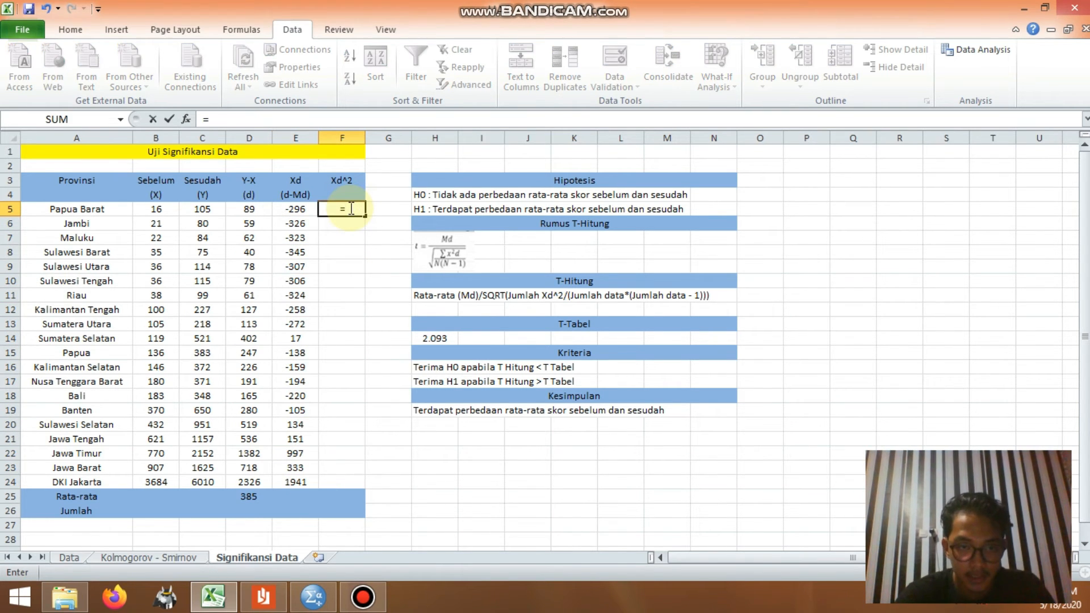
click(303, 211)
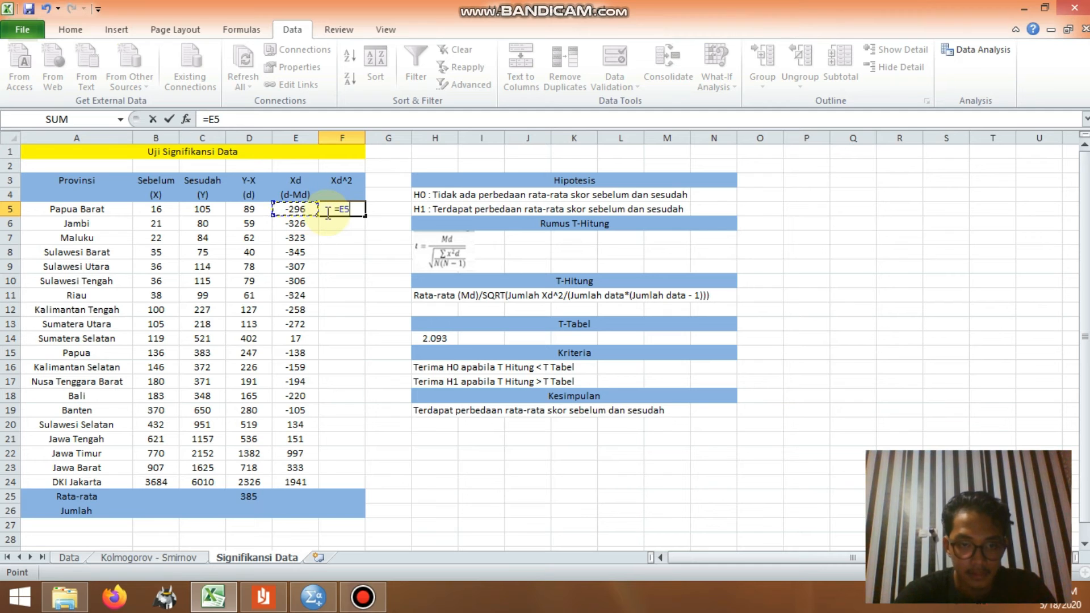
text(^2)
key(Return)
click(332, 209)
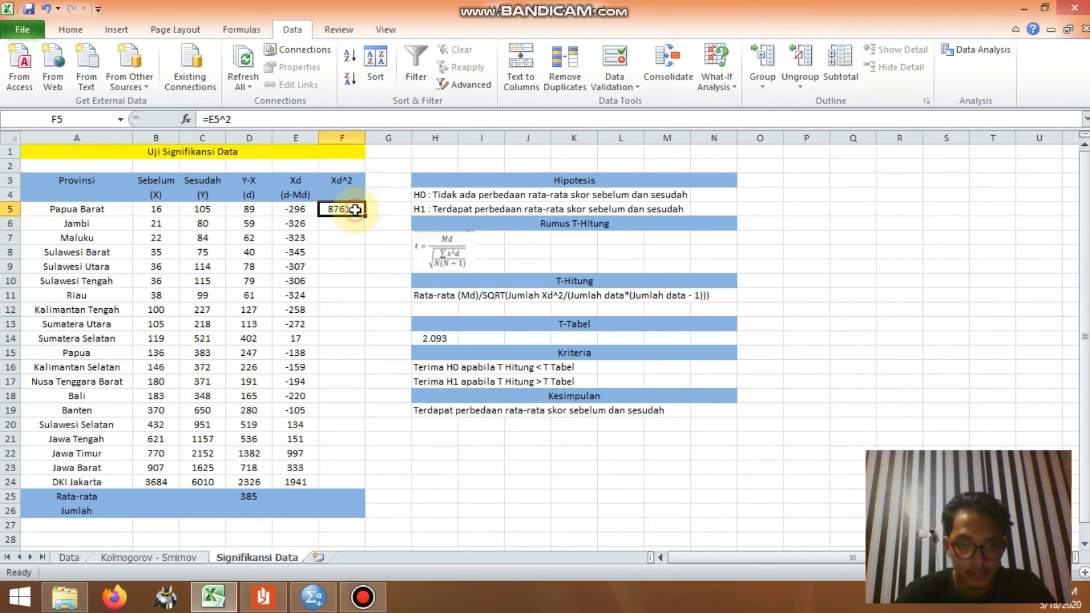
drag(365, 218, 368, 488)
Step: Calculate the Jumlah of the Xd column in E26 by summing E5:E24
click(290, 511)
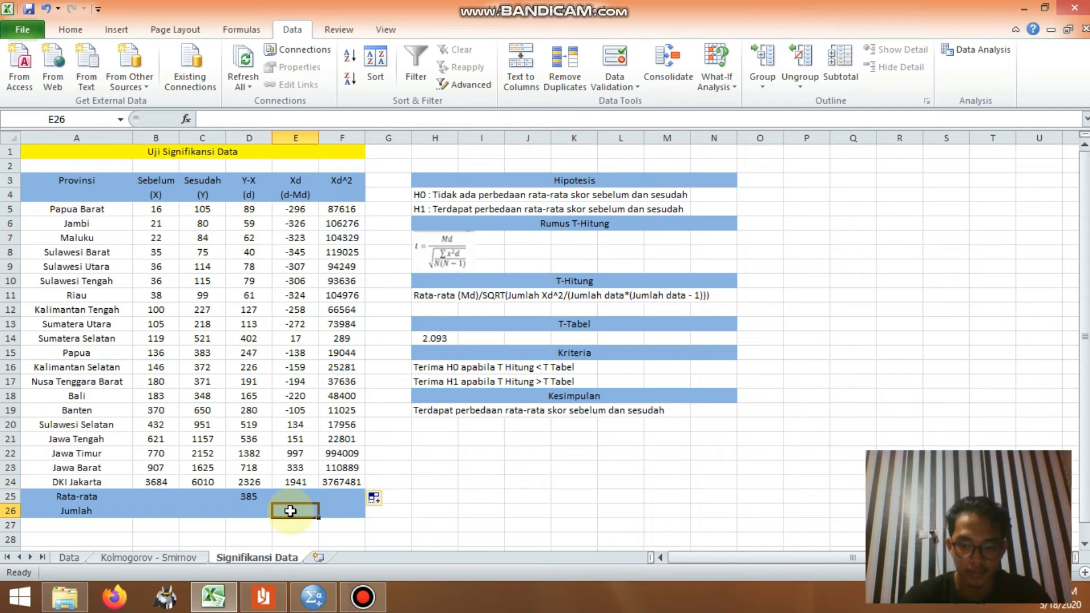
text(=)
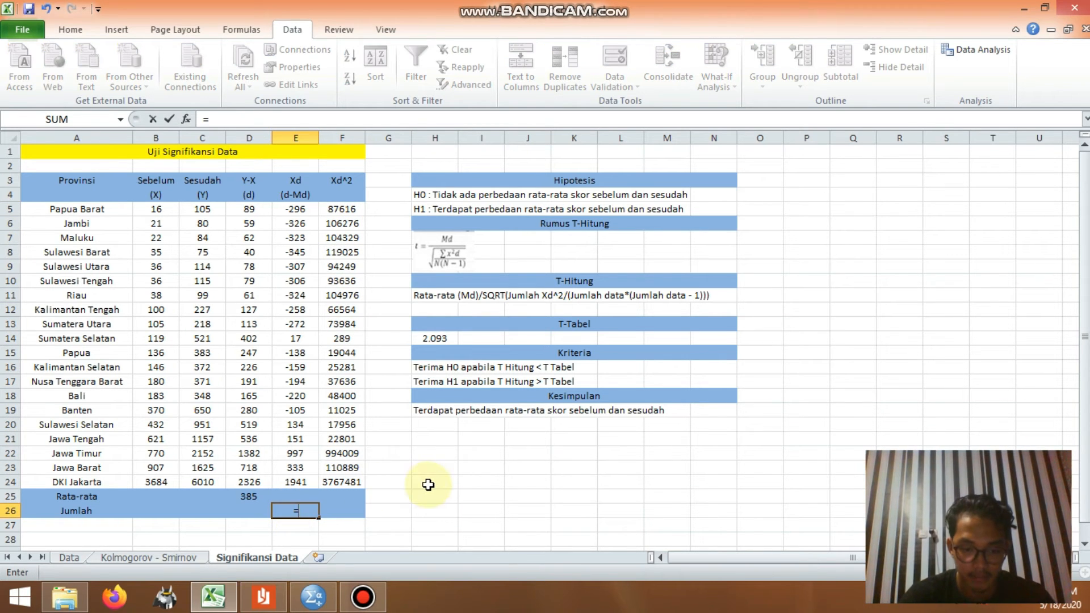
text(sum)
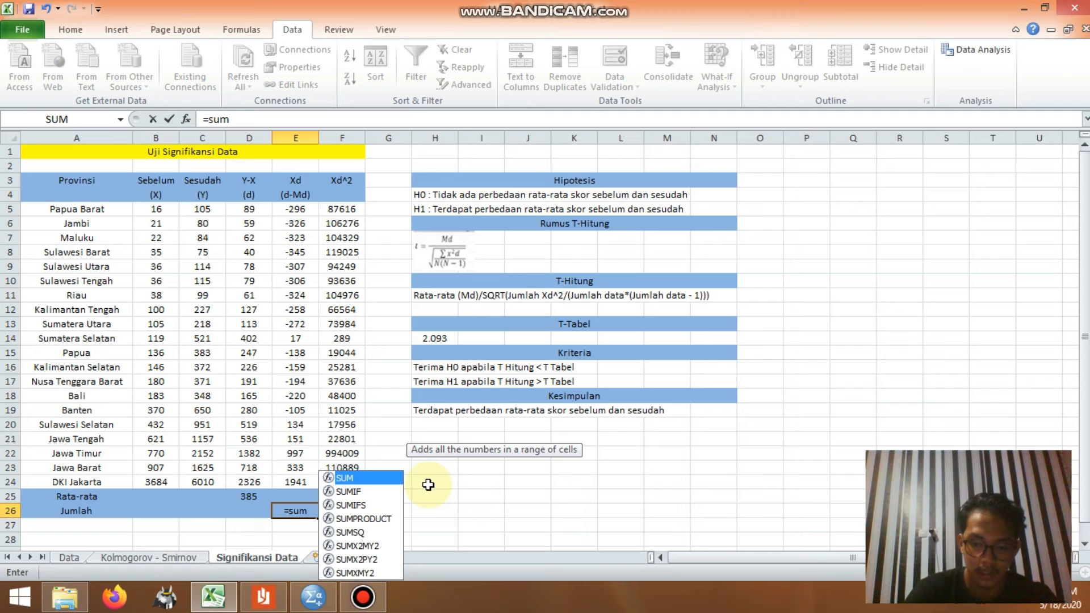
text(()
key(BackSpace)
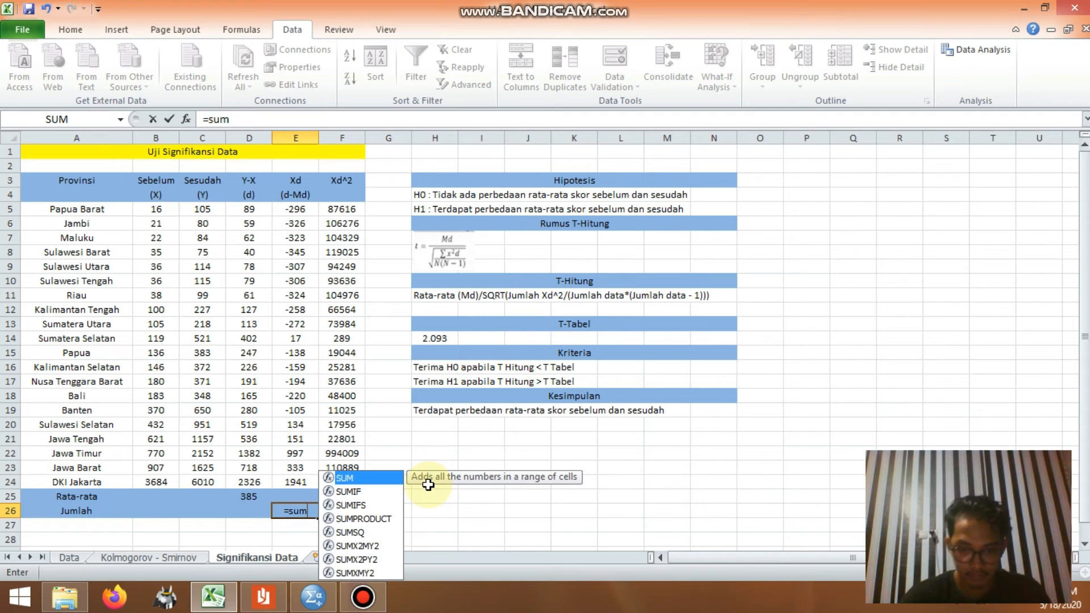
text(()
drag(310, 214, 324, 488)
key(Return)
Step: Calculate the Jumlah of the Xd^2 column in F26 with =SUM(F5:F24)
click(331, 512)
text(=)
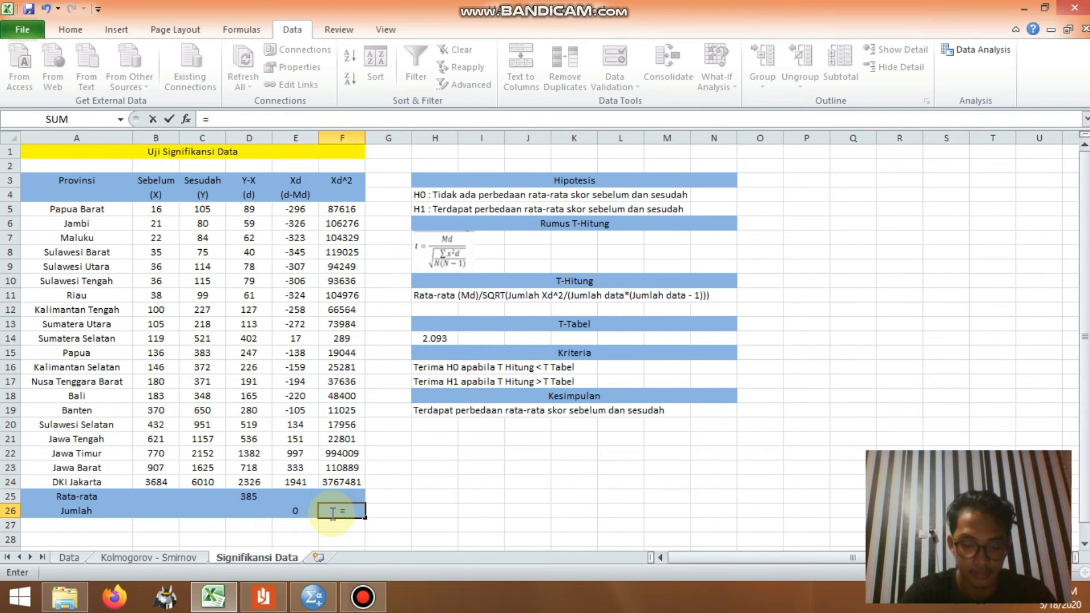
text(sum()
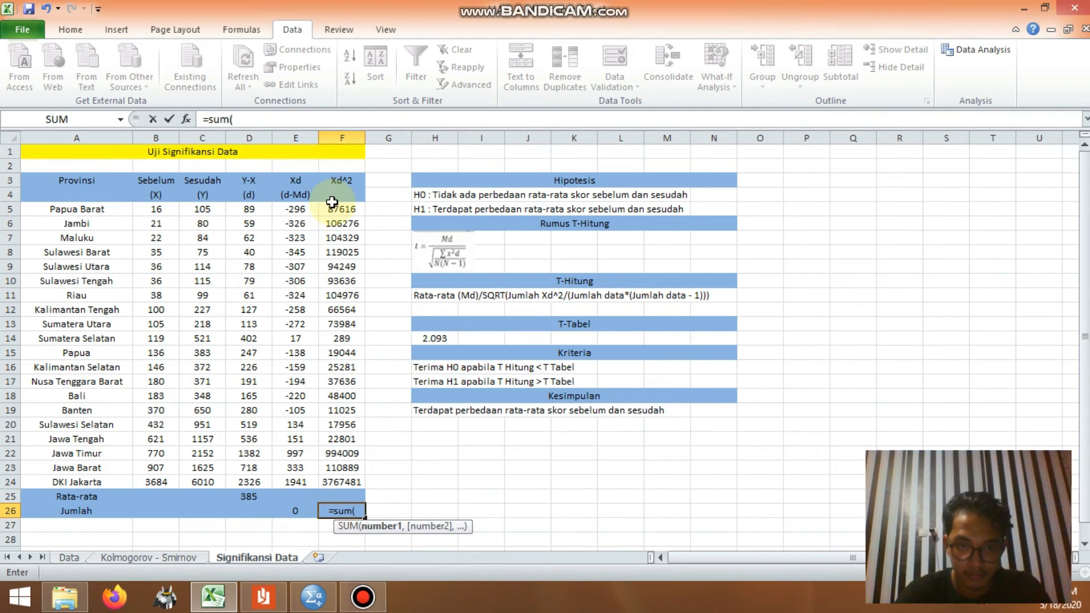
drag(334, 207, 352, 425)
drag(363, 499, 363, 484)
text())
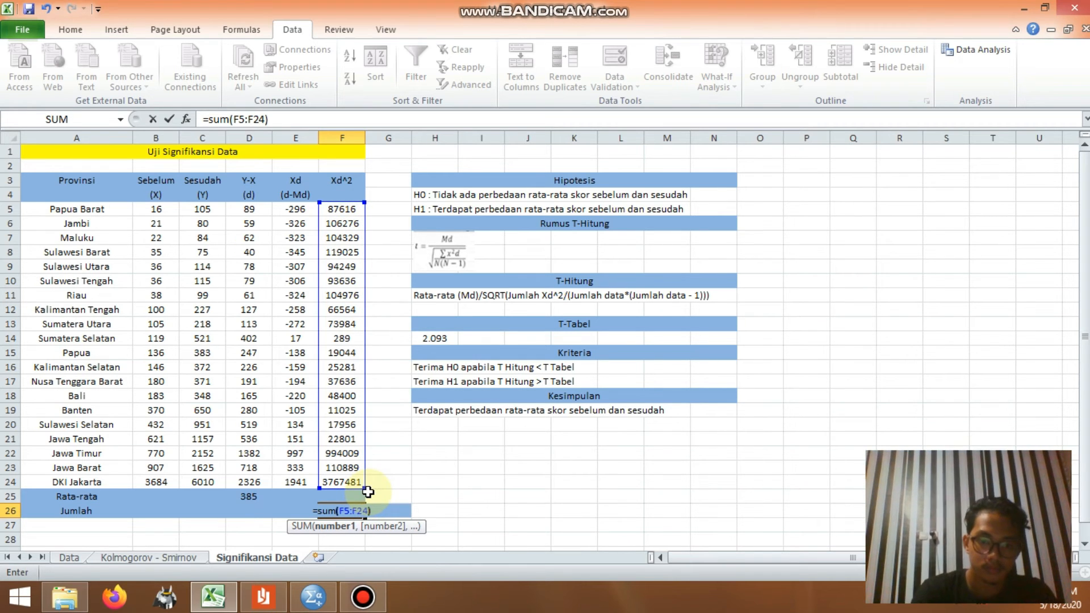
key(Return)
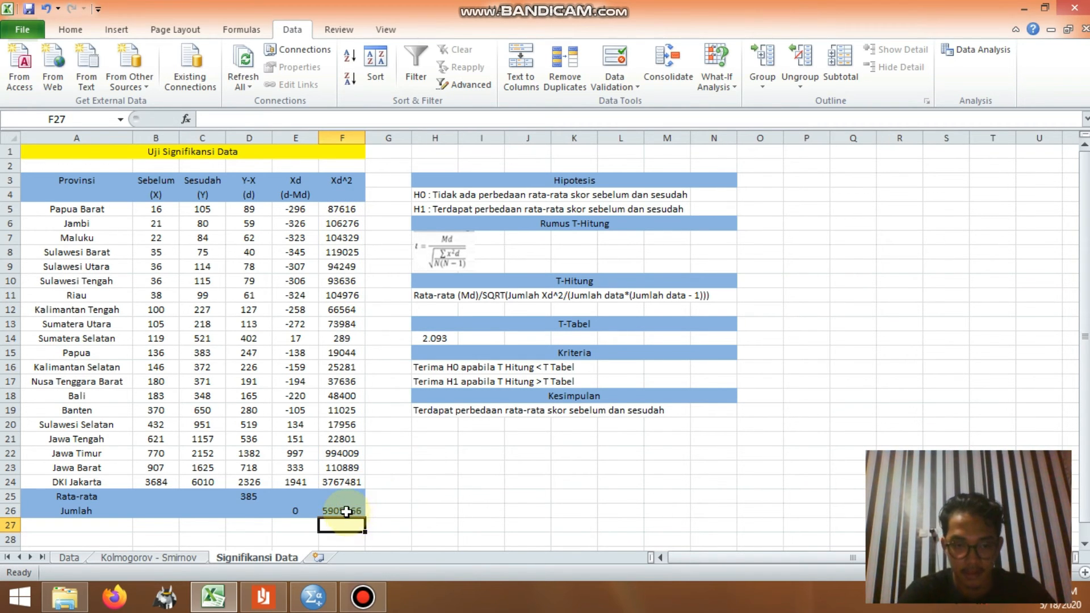
click(346, 511)
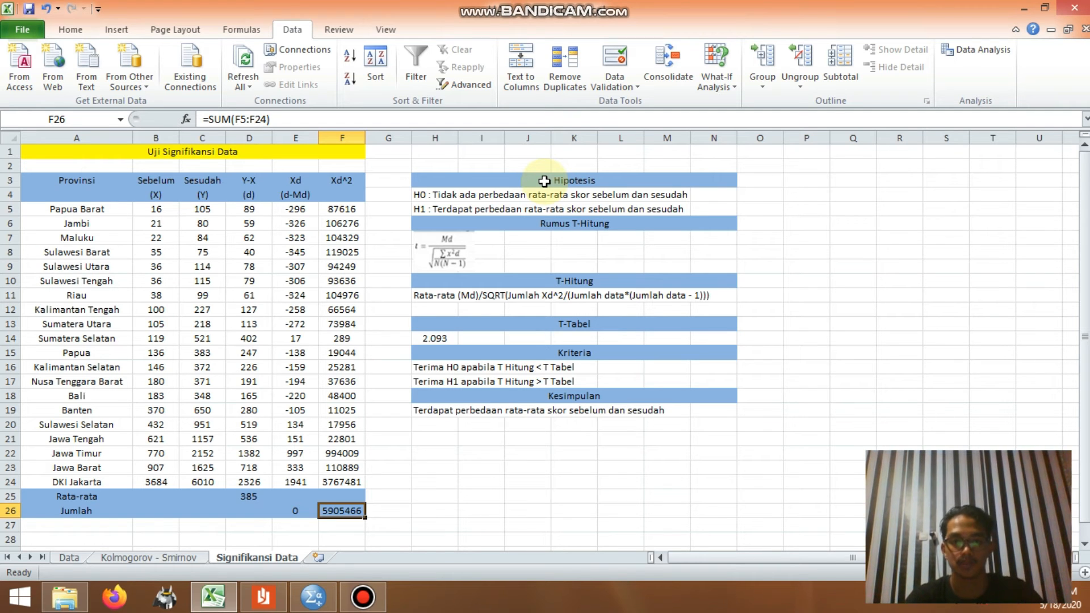
Step: Calculate T-Hitung in H12 with the formula =D25/SQRT(F26/(20*(20-1))), following the Rumus T-Hitung
click(435, 260)
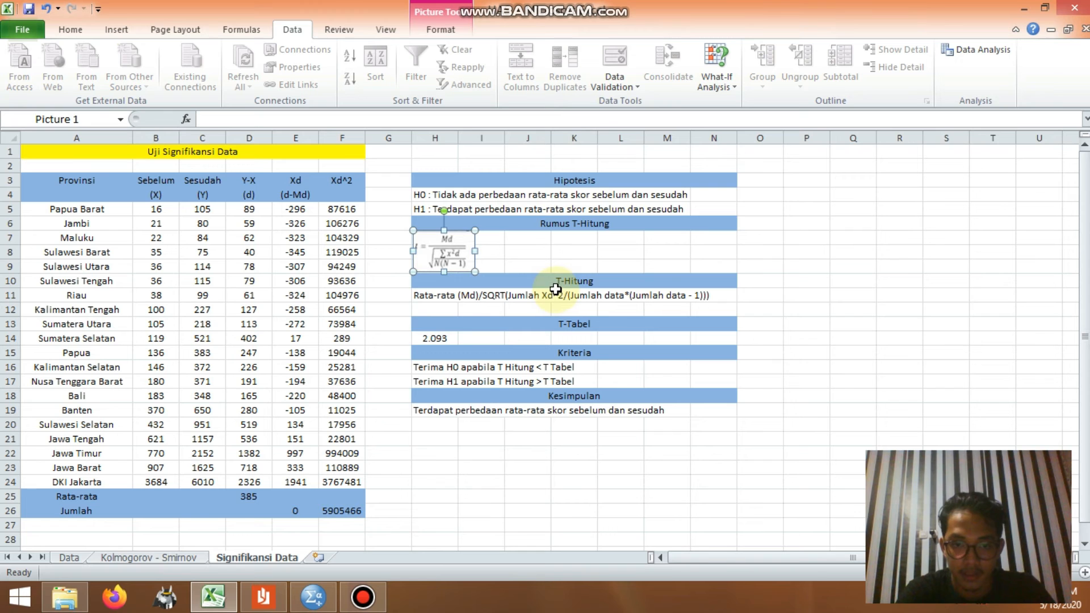
click(426, 313)
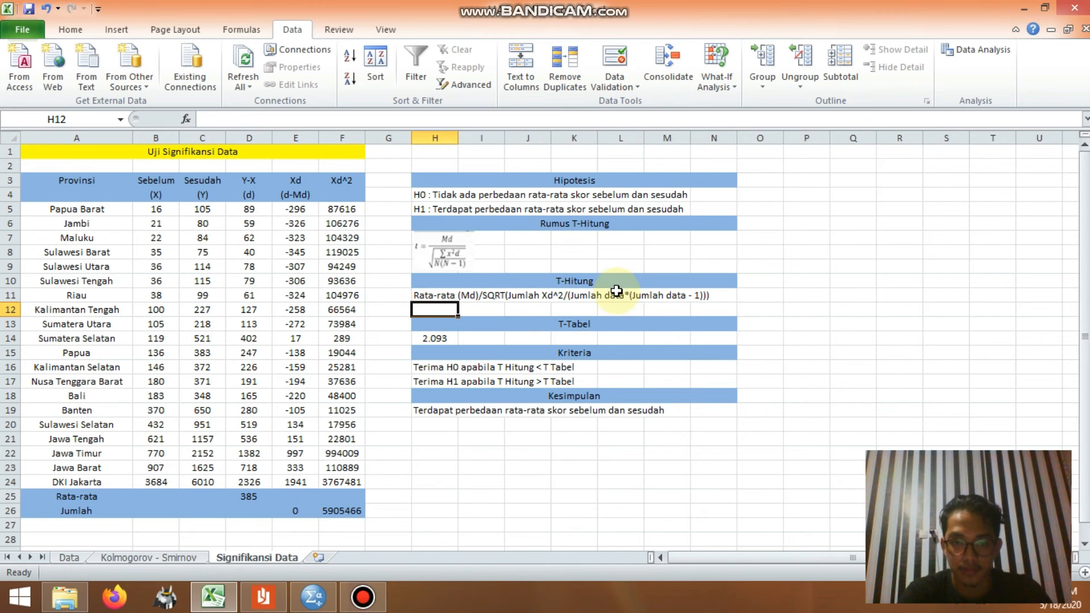
text(=)
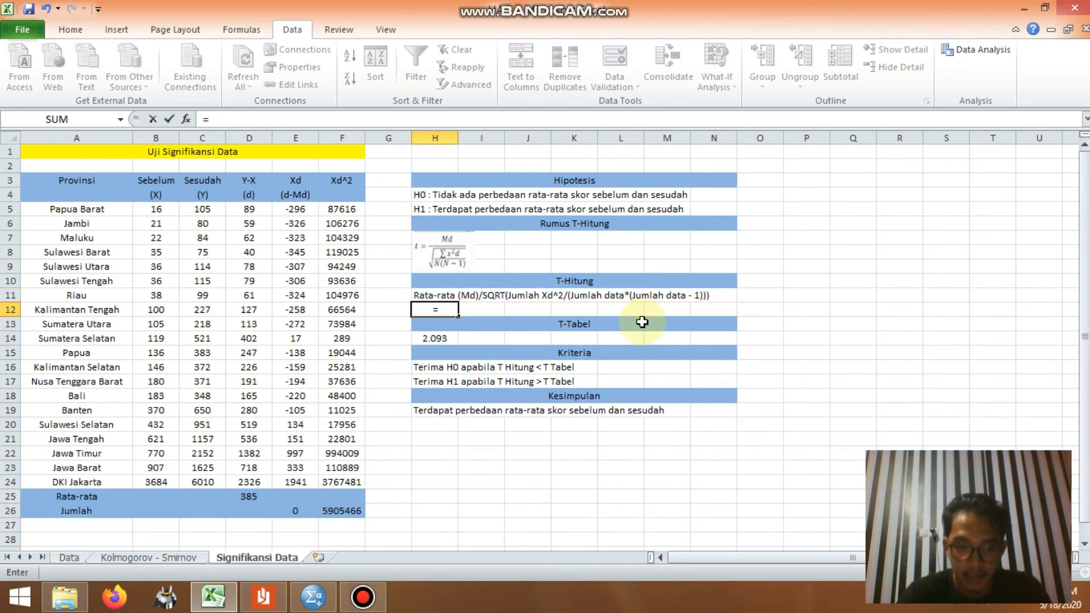
click(244, 496)
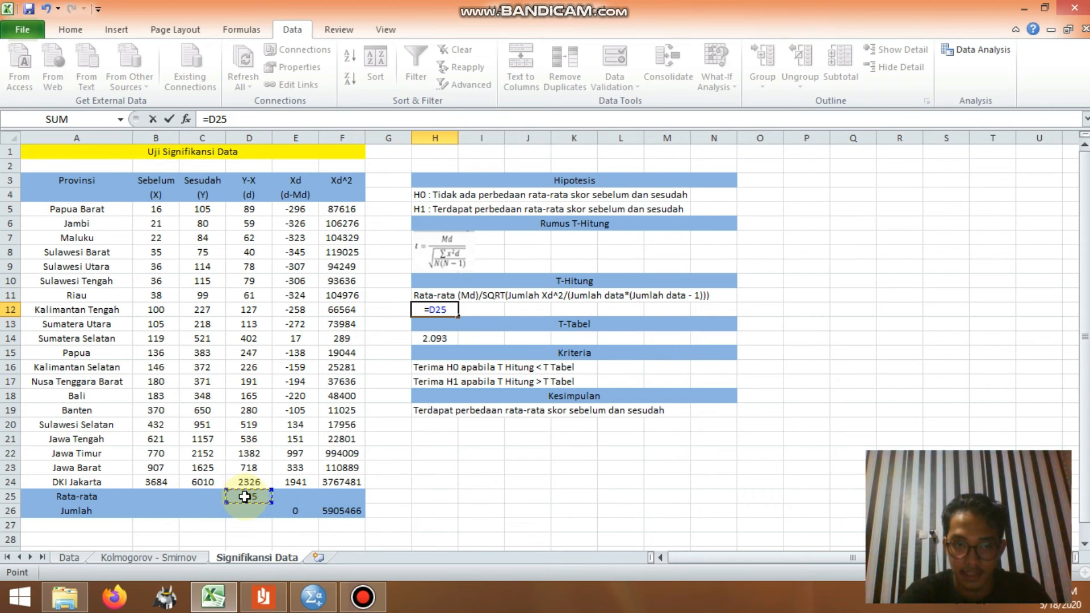
text(/)
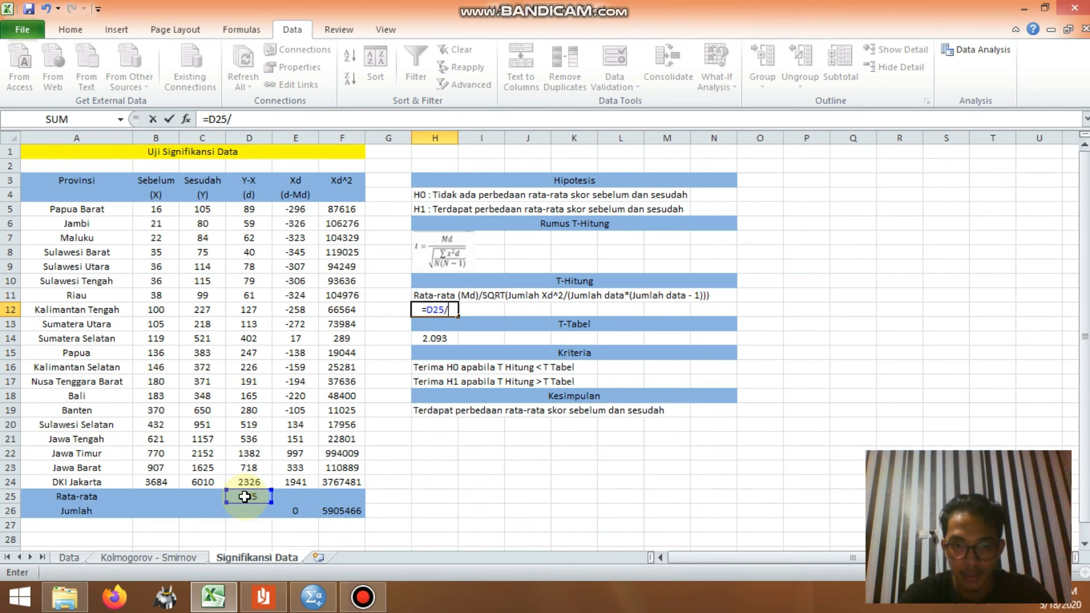
text(SQ)
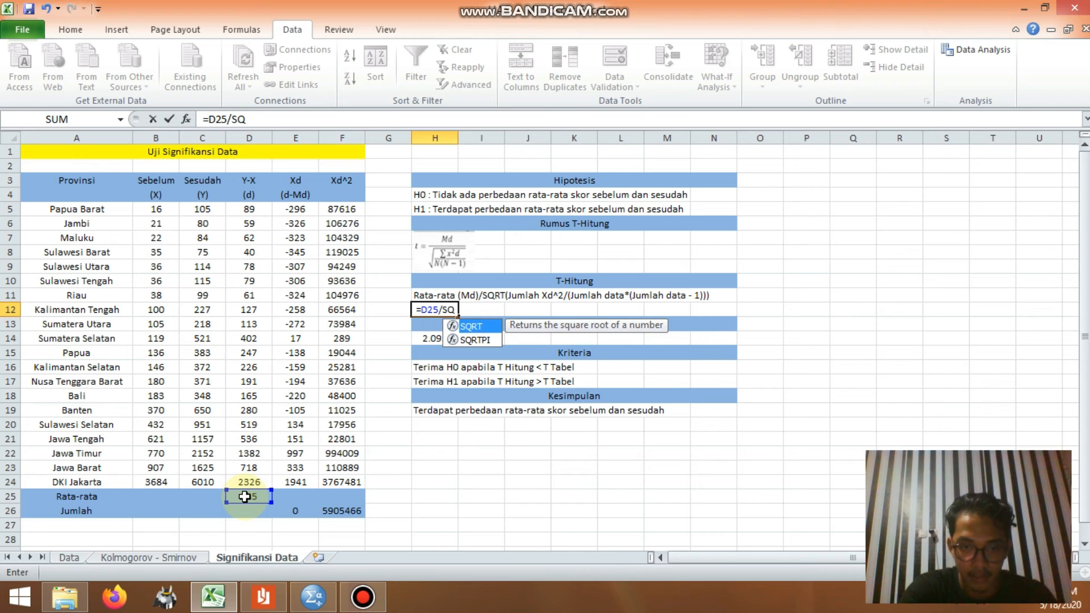
text(RT()
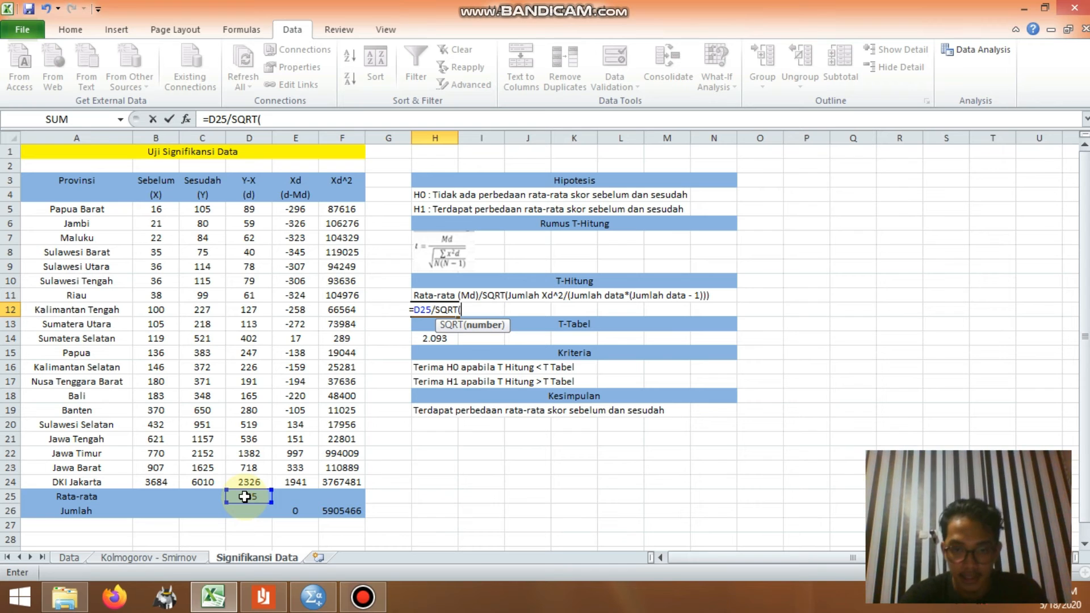
click(344, 513)
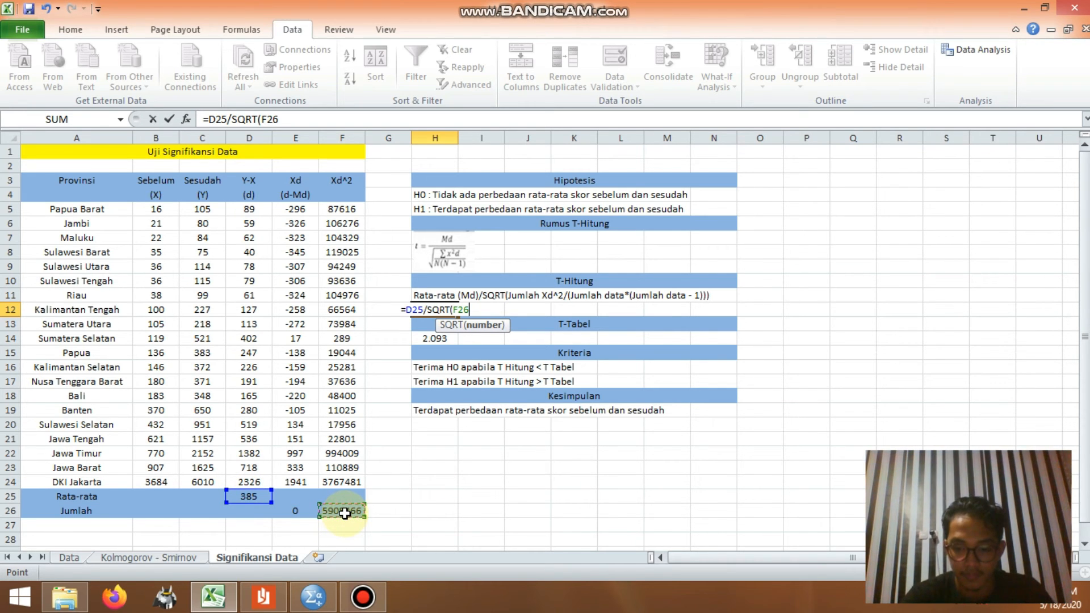
text(/()
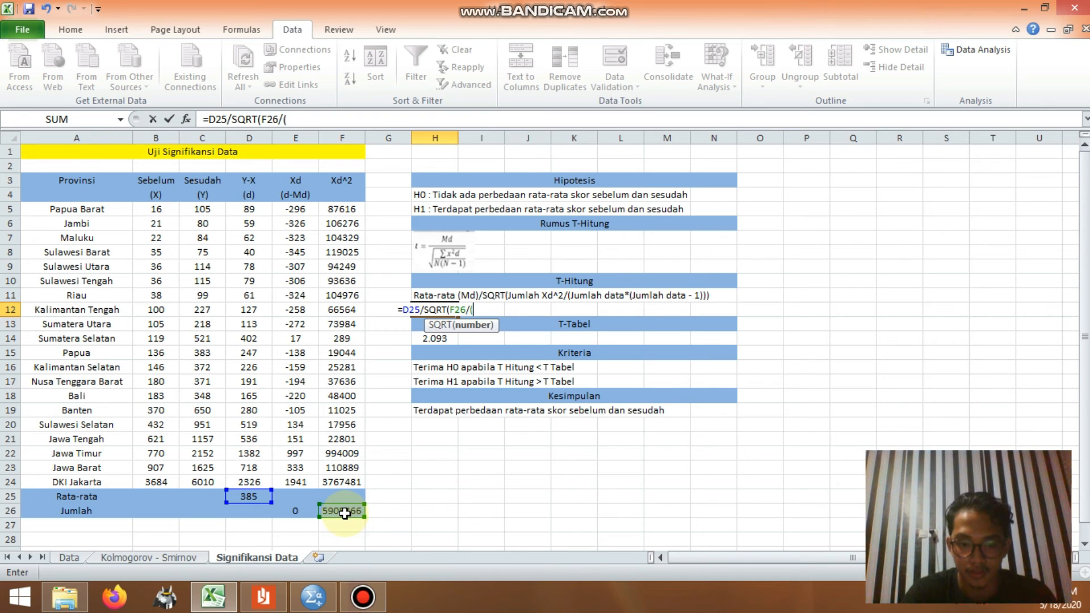
text(20)
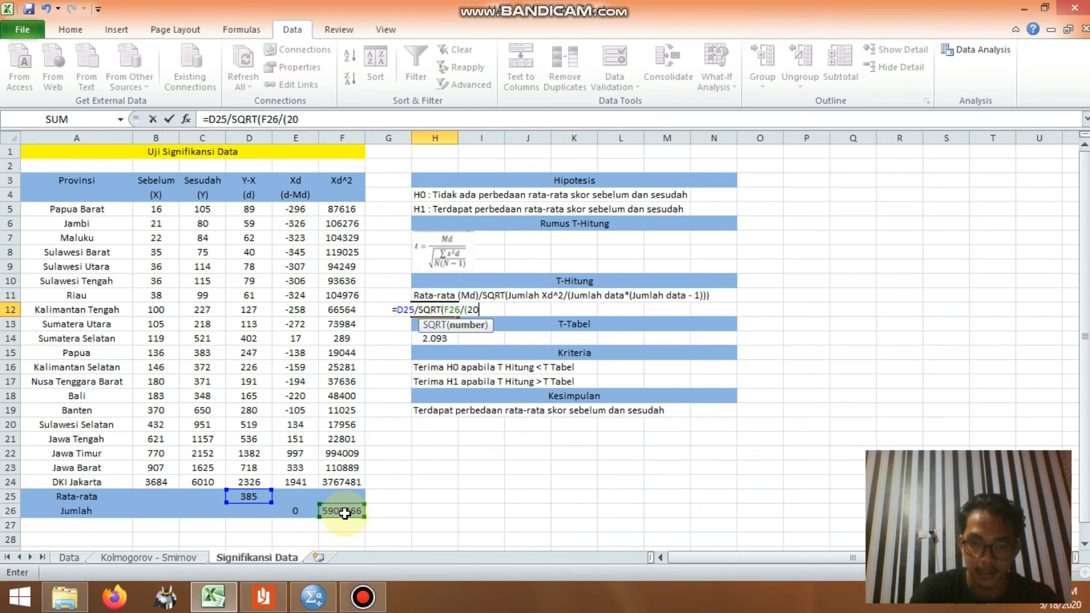
text(*()
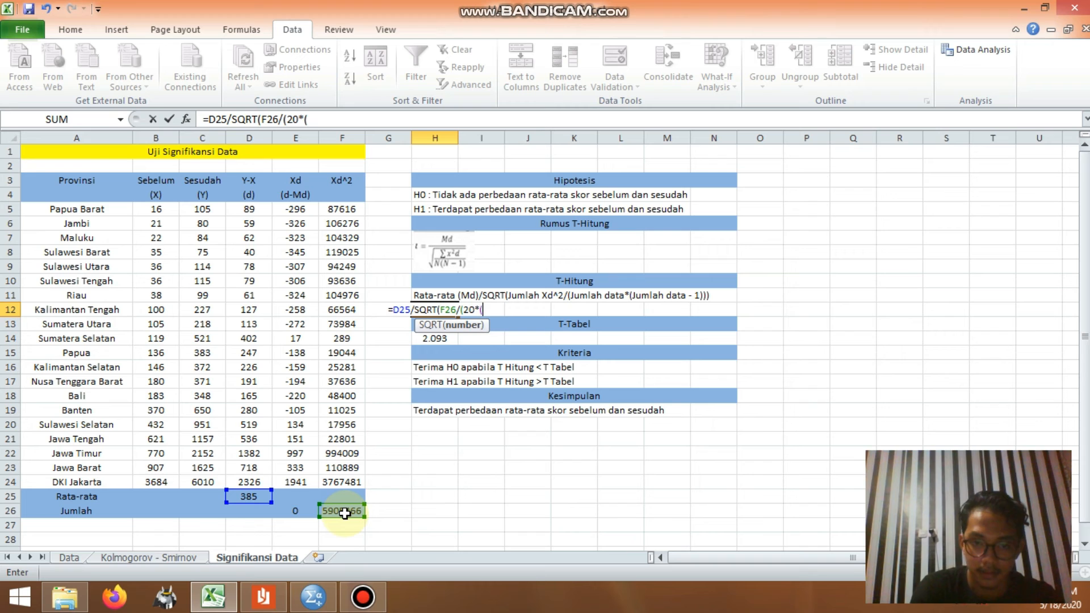
text(20-)
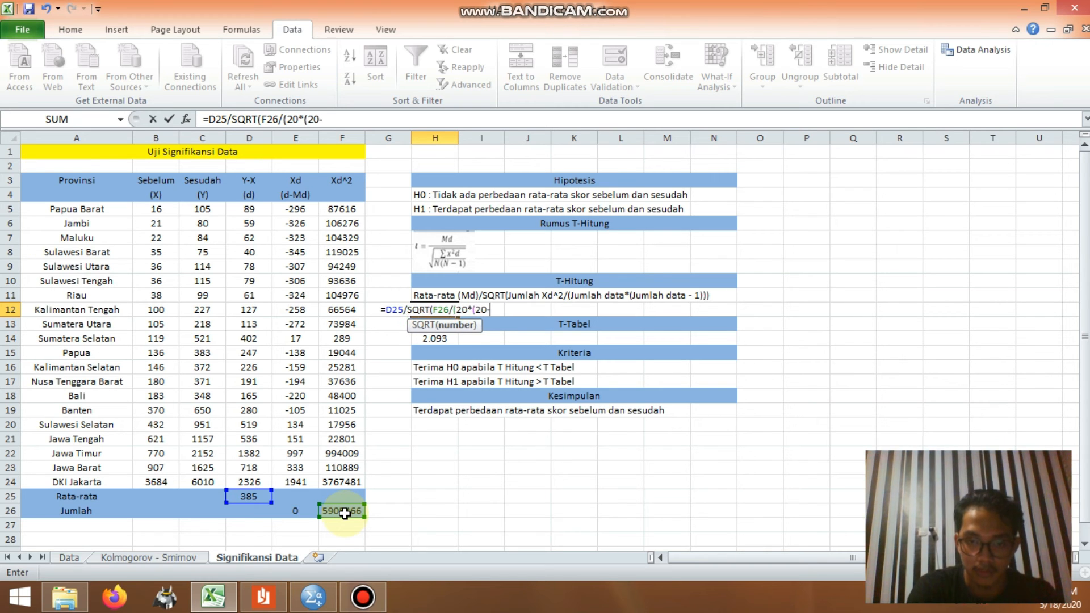
text(1))))
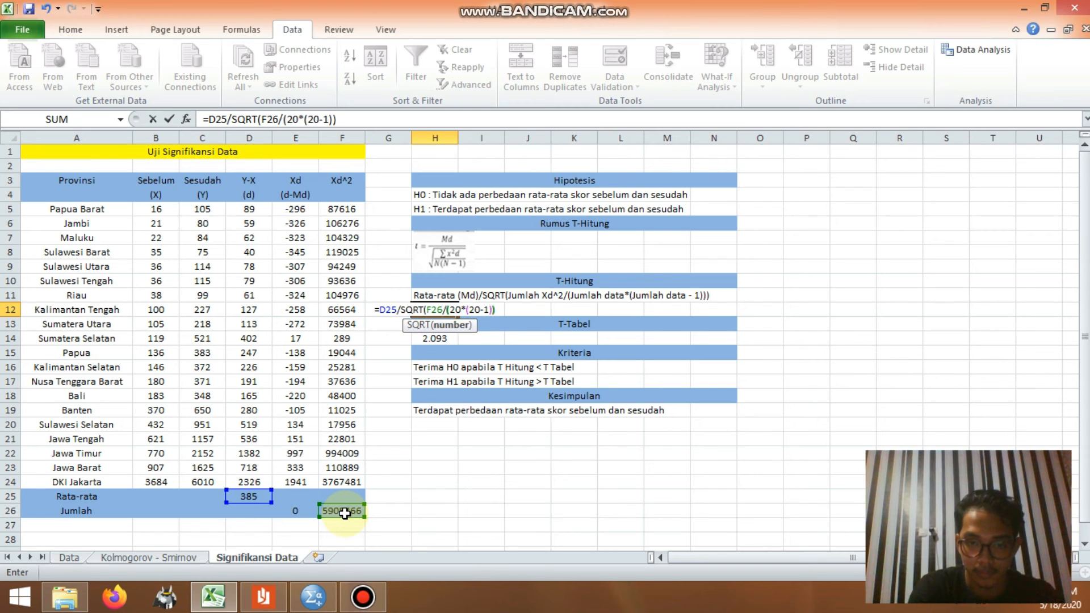
key(Return)
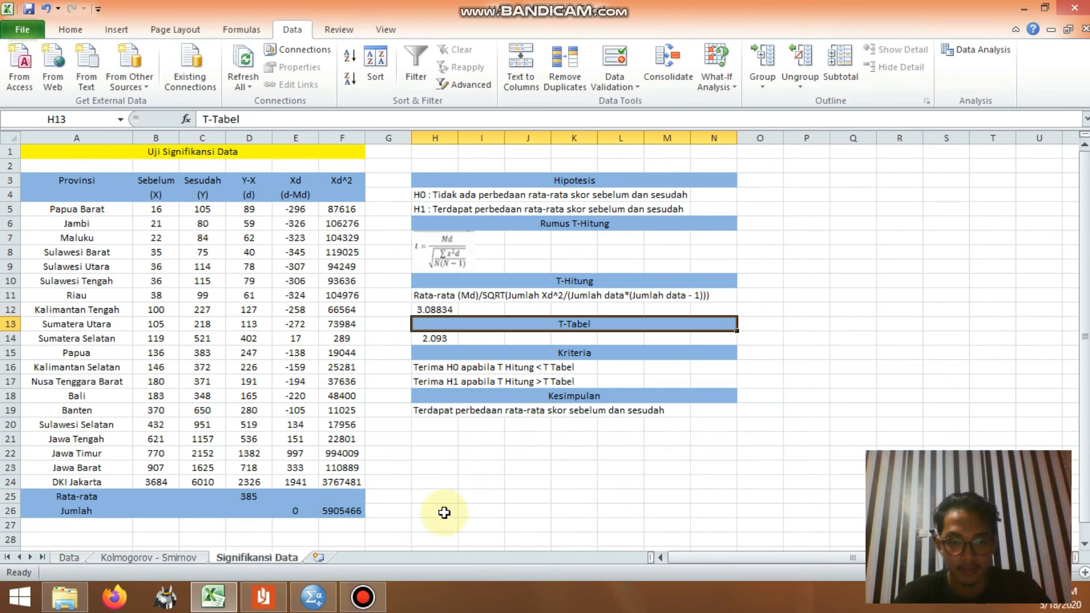
click(439, 308)
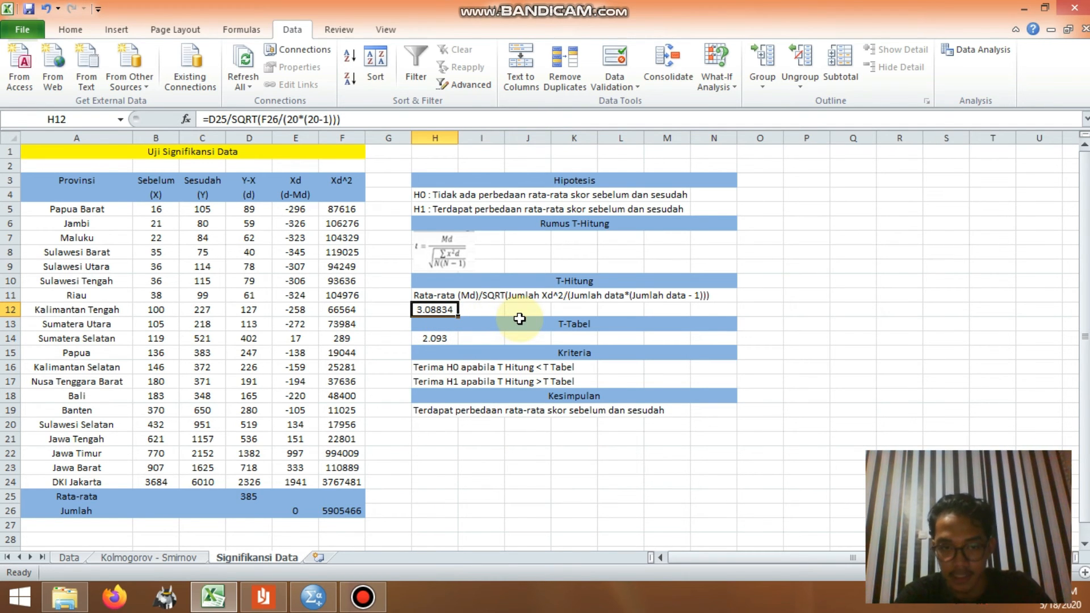
Step: Check the T-Tabel value in H14 against the t distribution table document at df 19 and 0.025/0.050, and return to Excel
click(441, 339)
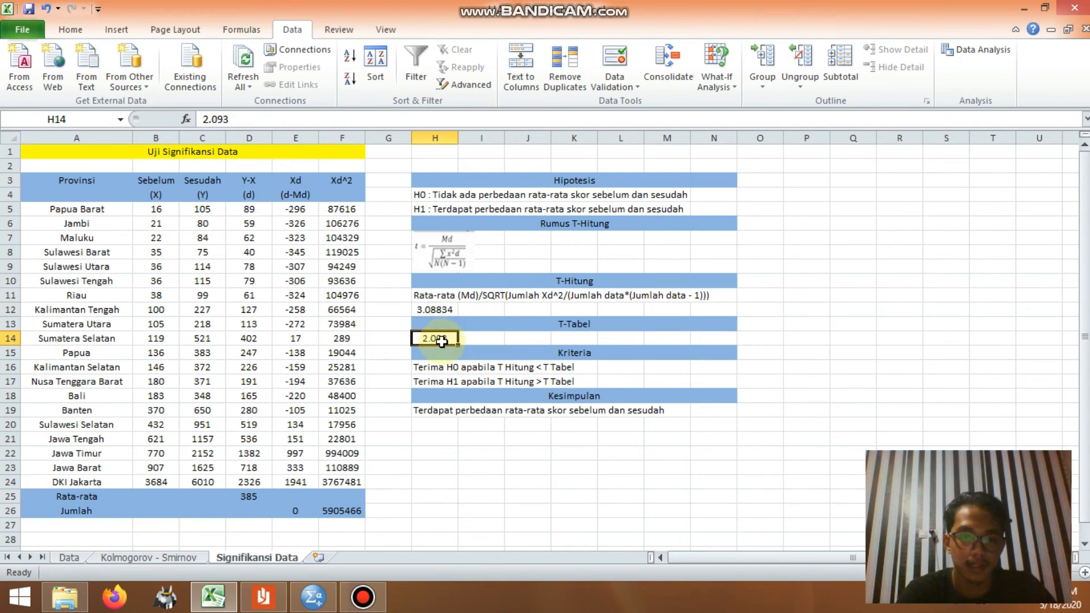
click(270, 597)
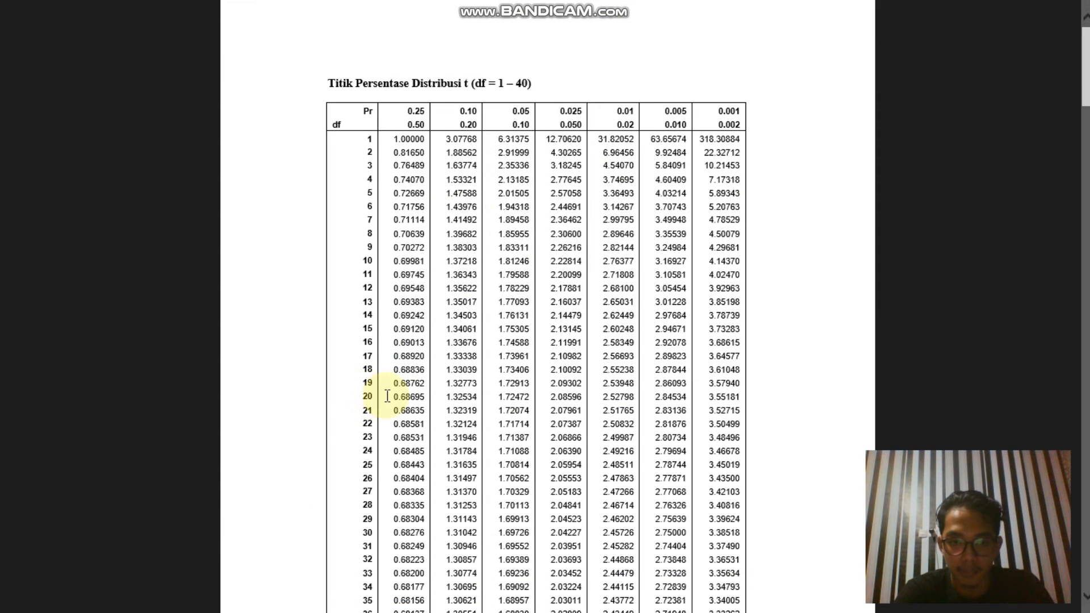
double_click(553, 382)
click(782, 115)
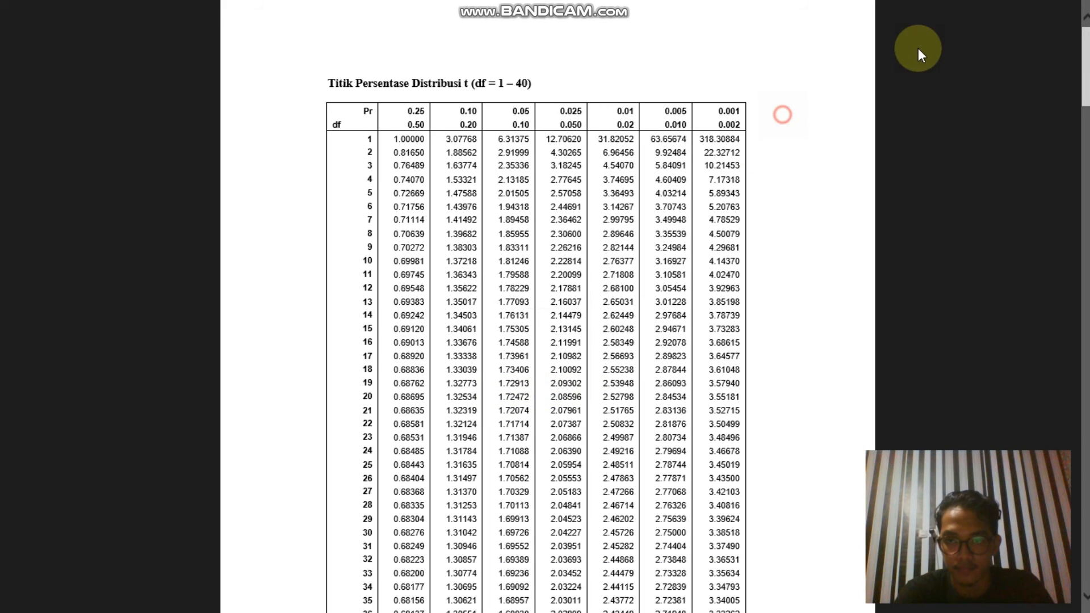
click(1051, 14)
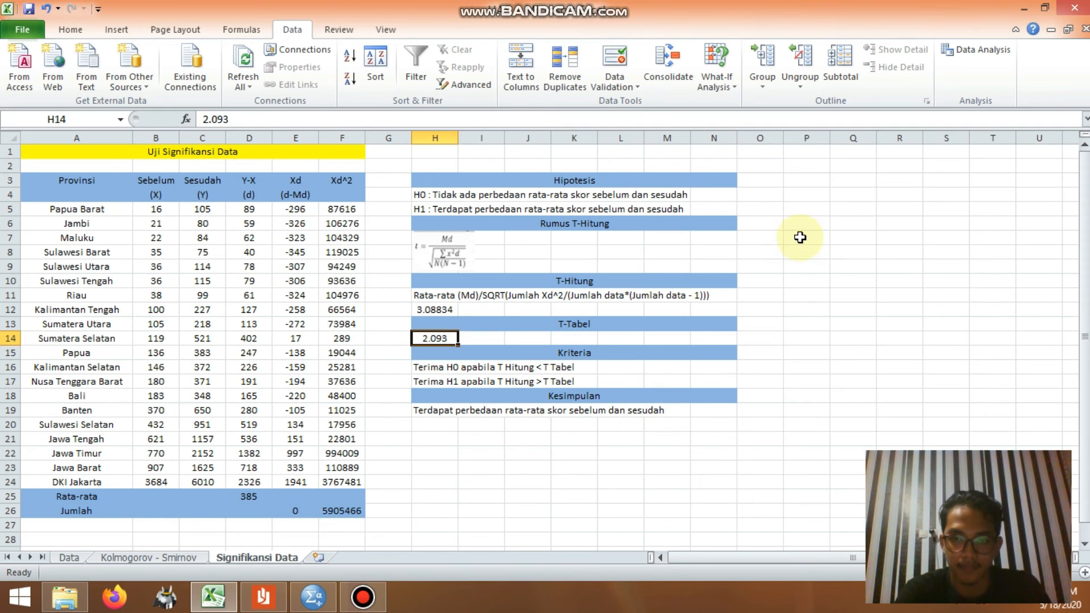
Step: Run t-Test: Paired Two Sample for Means on B5:B24 and C5:C24 with output at P3, and widen the output columns
click(817, 180)
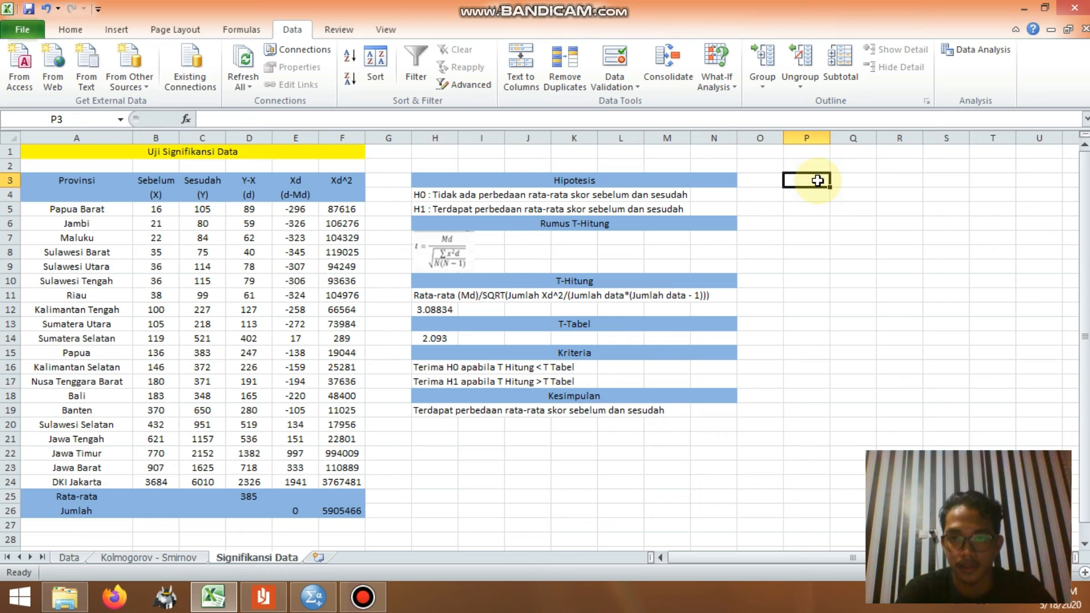
click(994, 55)
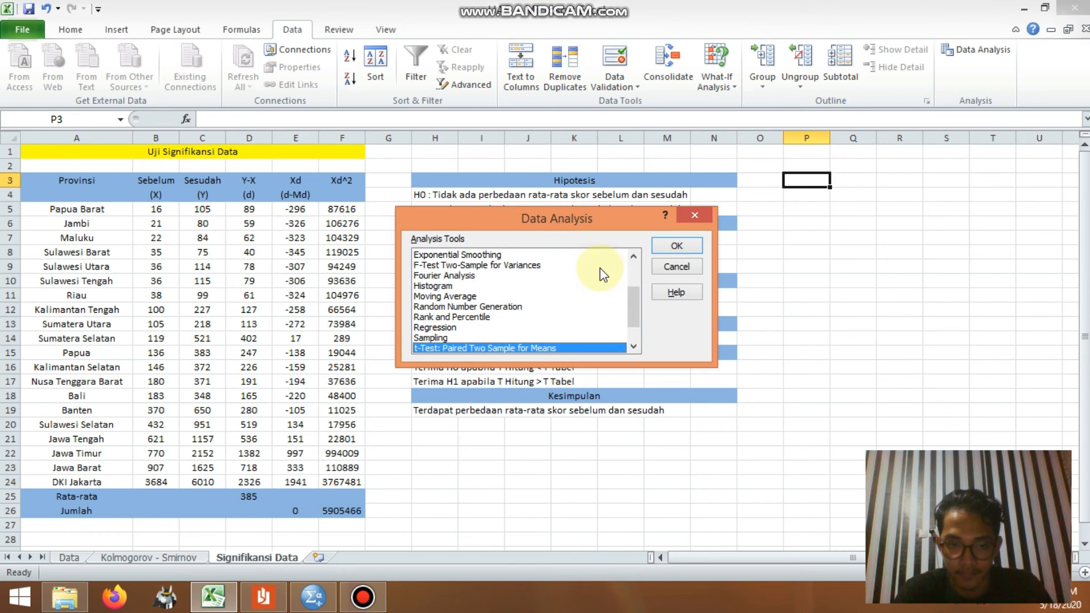
click(674, 245)
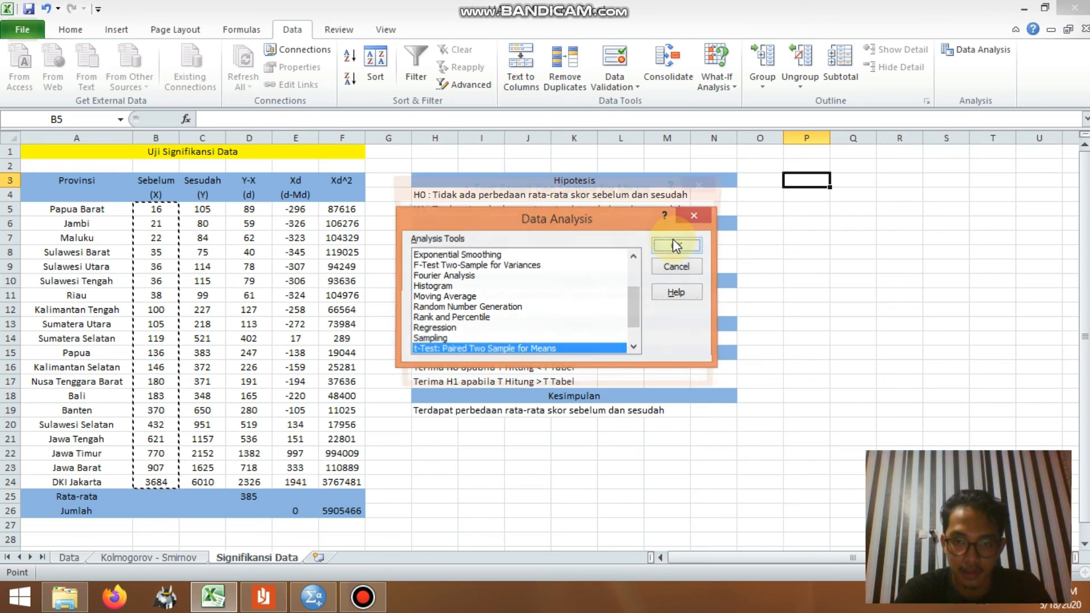
drag(157, 210, 143, 479)
click(584, 237)
drag(203, 209, 203, 481)
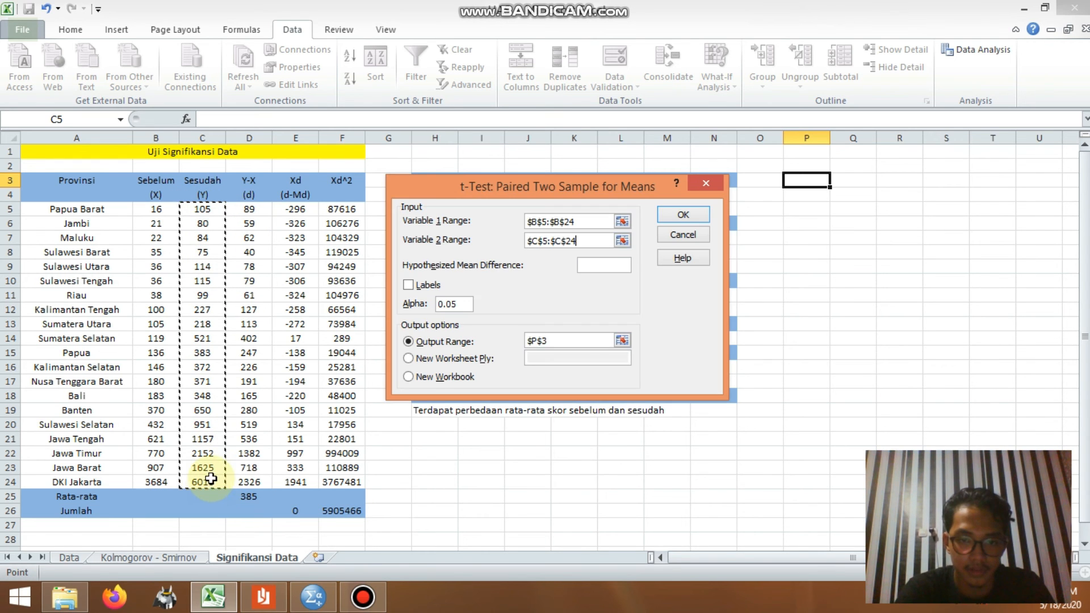
click(683, 214)
drag(829, 142, 1068, 142)
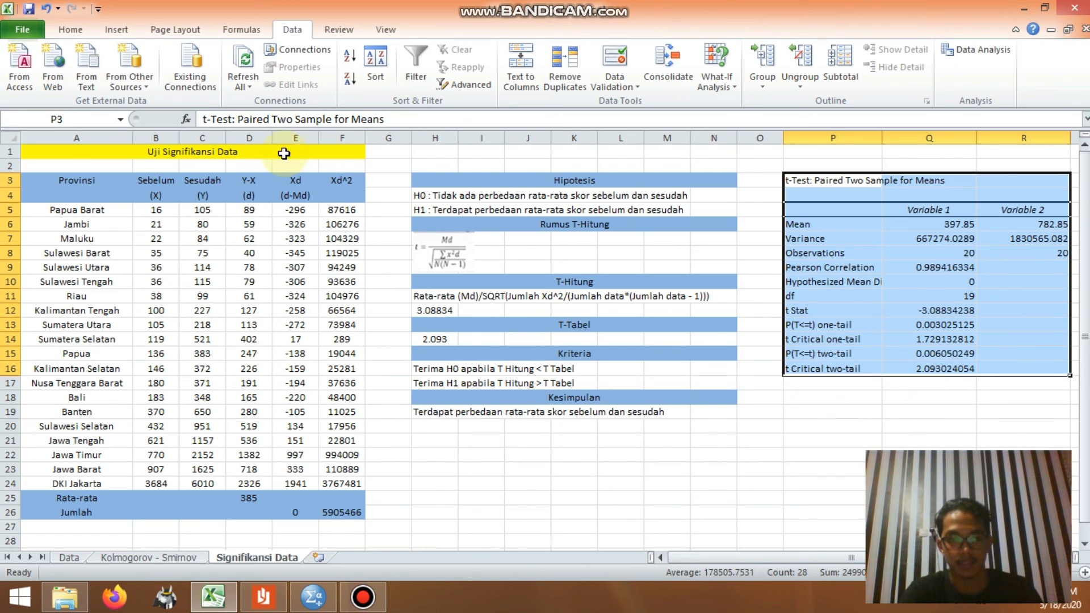
click(326, 151)
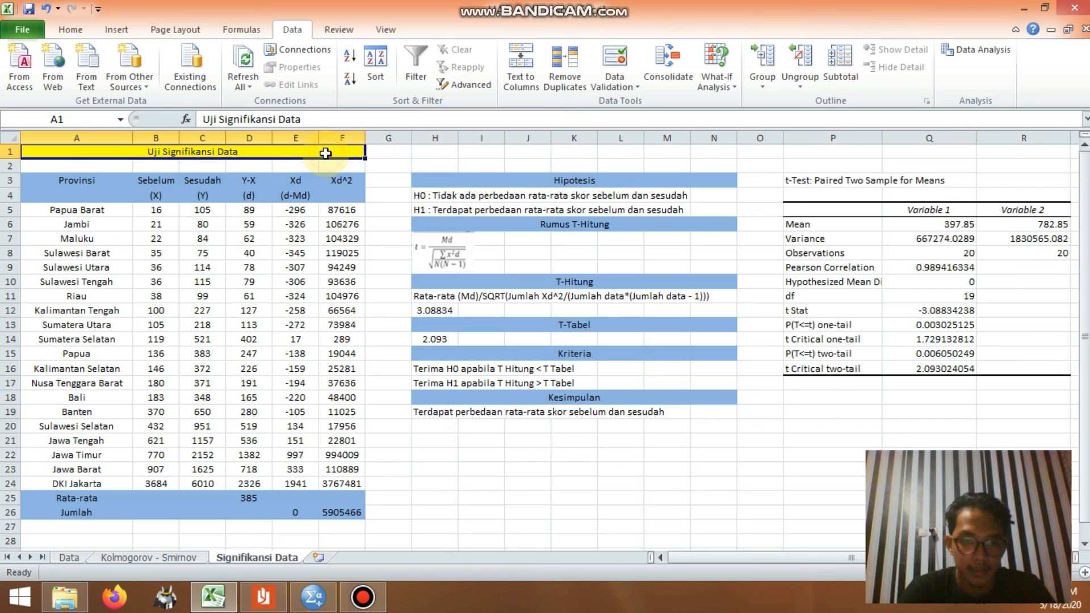
Step: Switch to SPSS and run a Paired-Samples T Test on the Sebelum and Sesudah pair with a 95% confidence interval
click(320, 601)
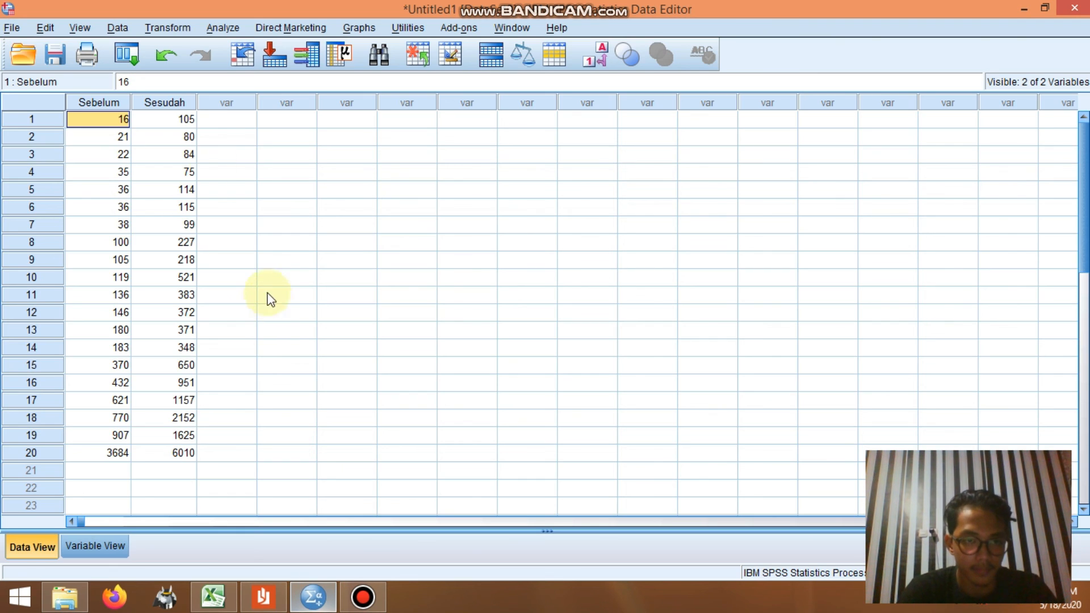
click(188, 122)
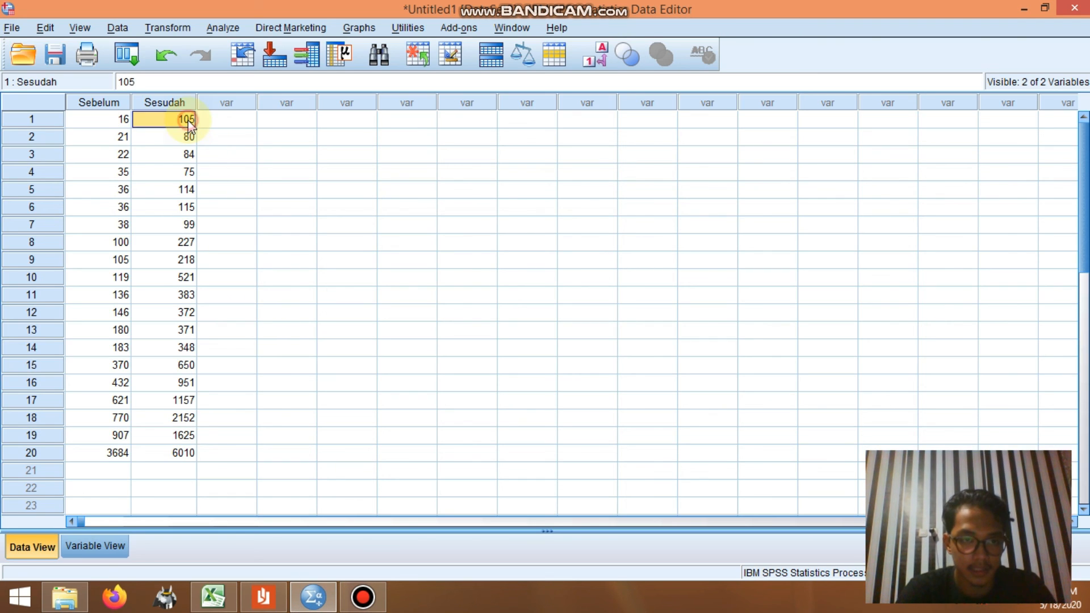
click(231, 28)
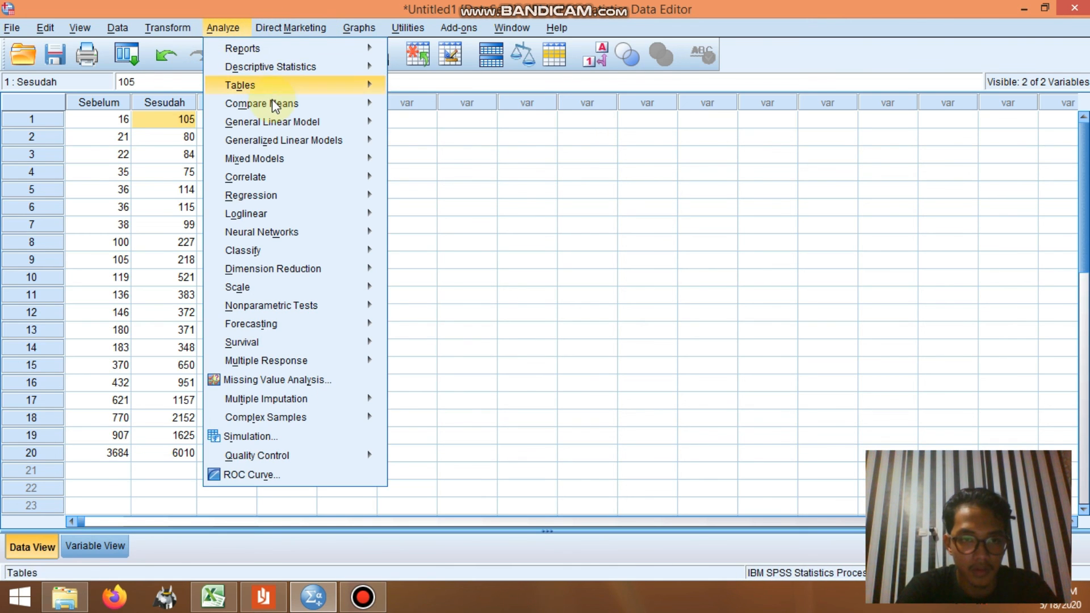
mouse_move(275, 105)
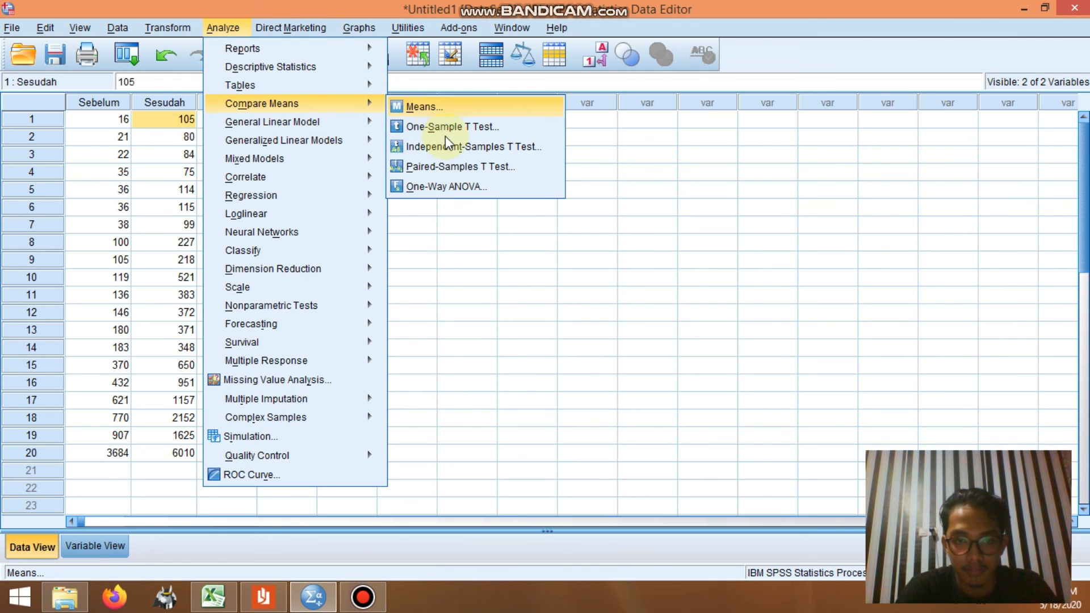
click(465, 168)
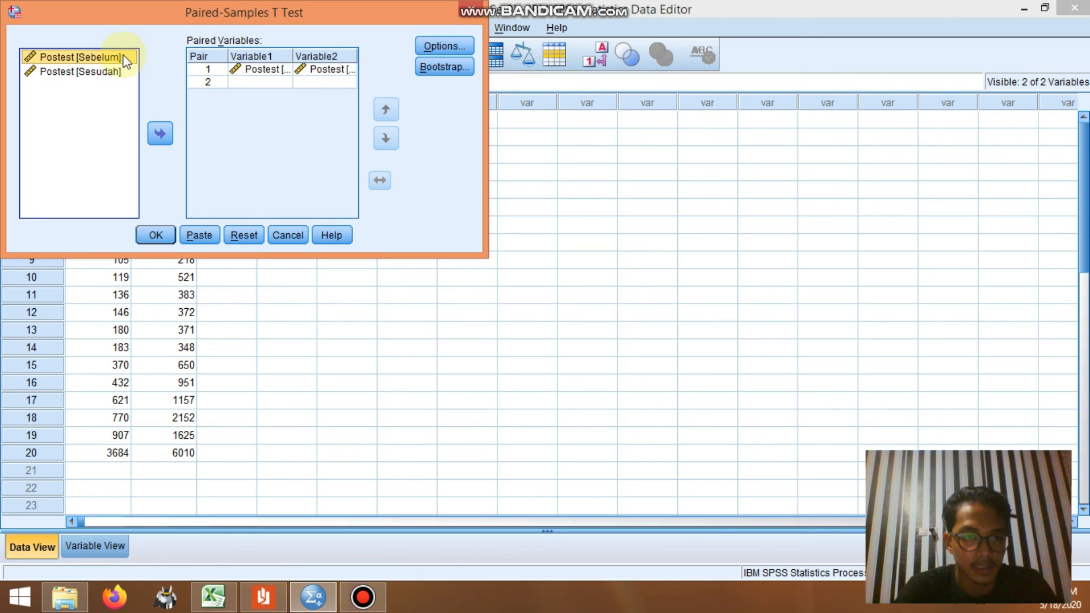
click(256, 73)
click(309, 71)
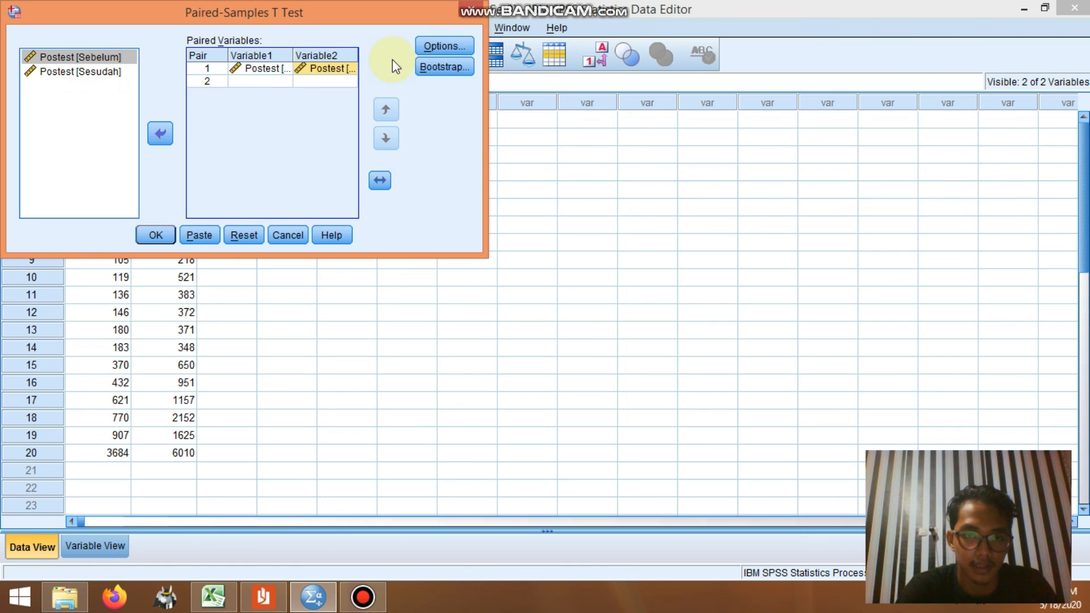
click(430, 43)
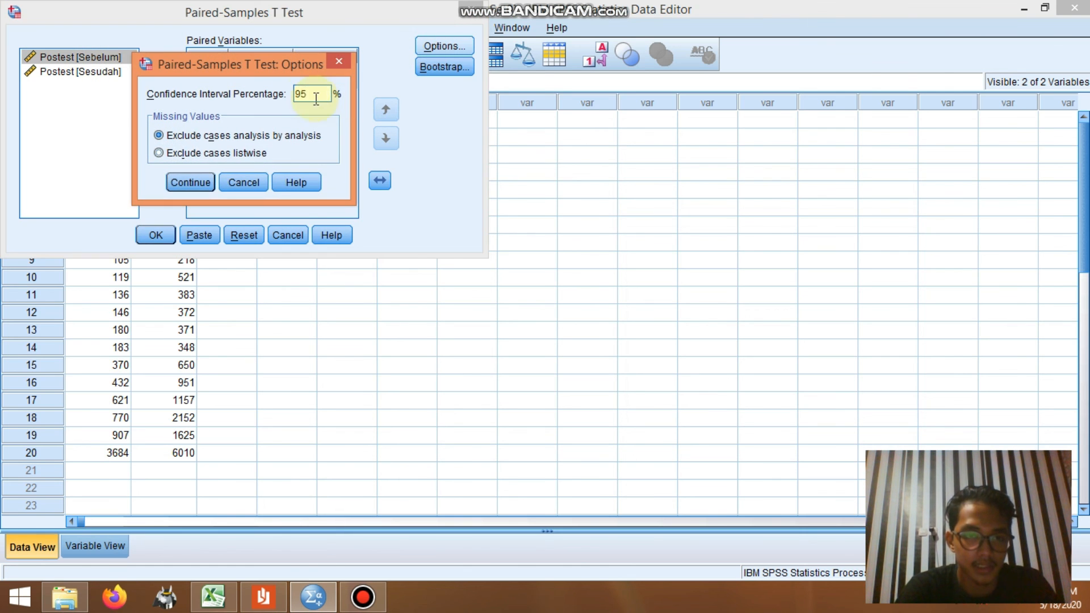
click(203, 181)
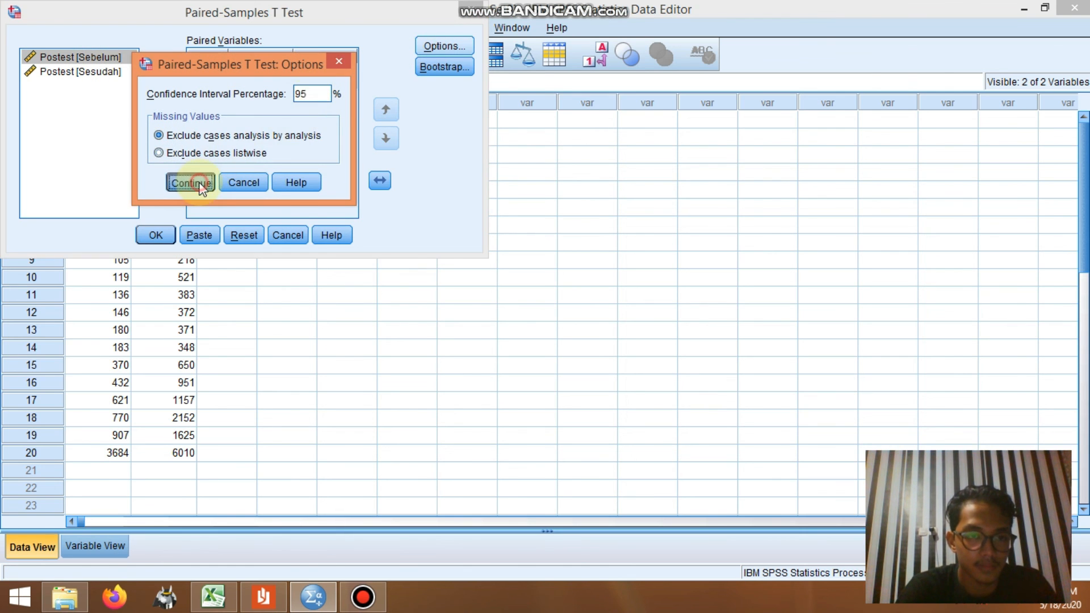
click(154, 234)
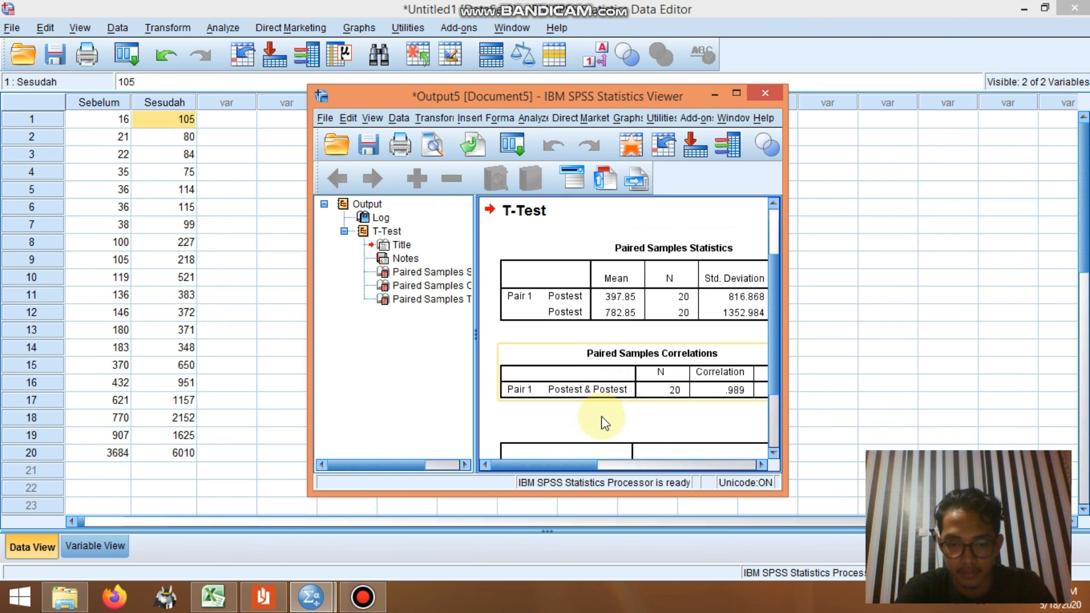
Step: Examine the t, df and Sig. (2-tailed) values in the SPSS output and compare them with the T-Hitung result on the Excel sheet
drag(775, 336, 766, 424)
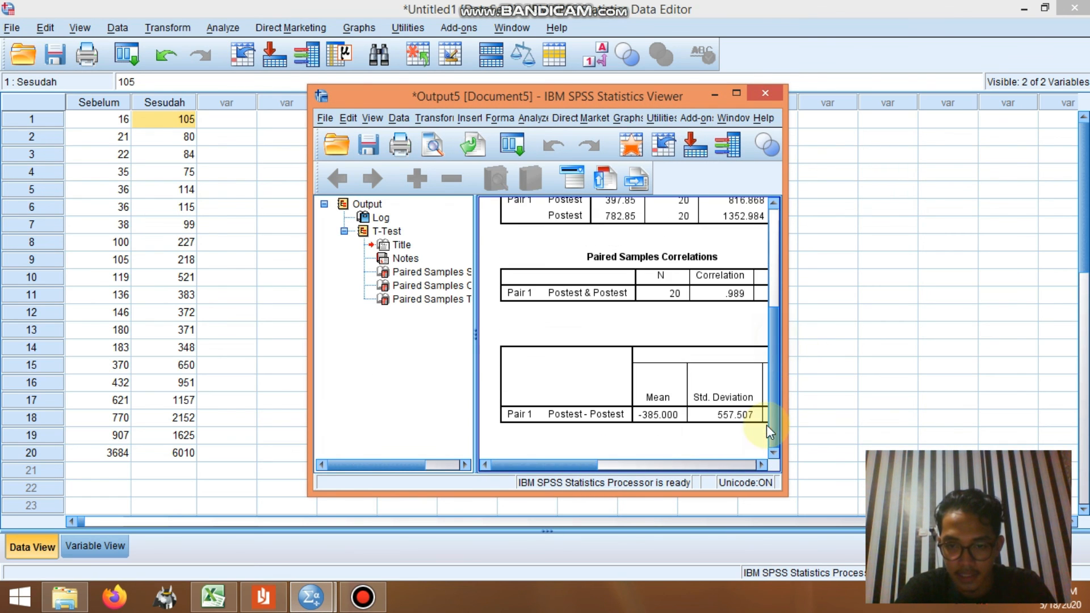
drag(596, 464, 760, 463)
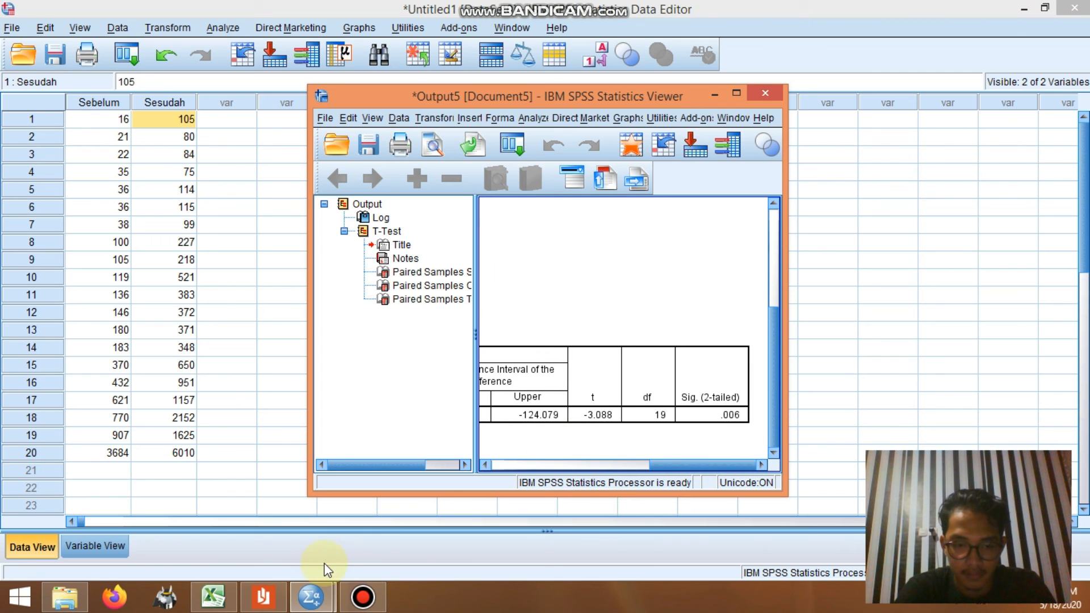
click(213, 596)
mouse_move(311, 595)
click(383, 540)
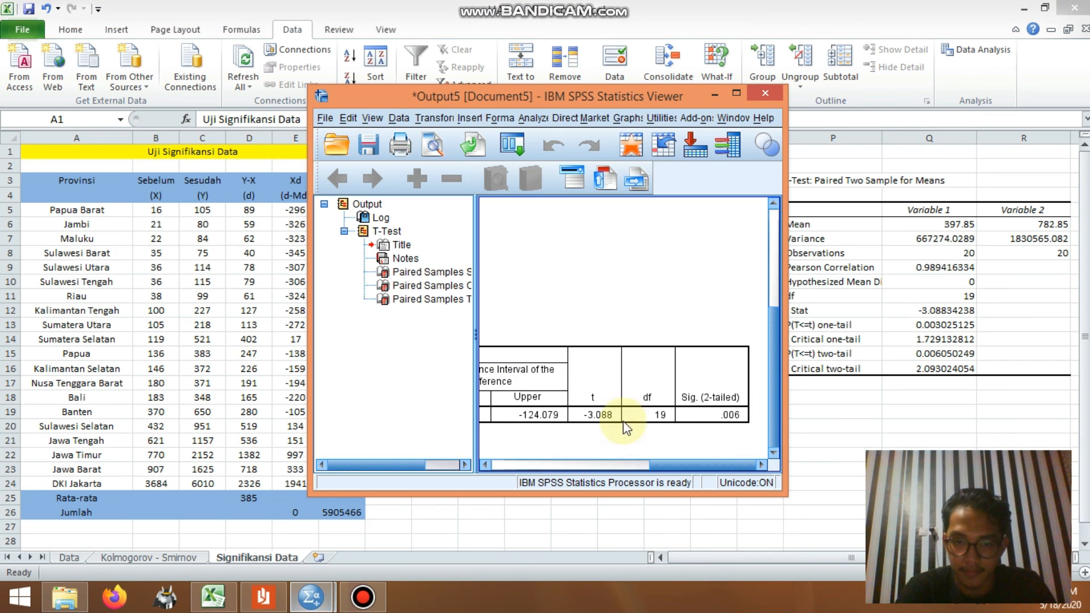
drag(662, 92, 986, 55)
click(909, 379)
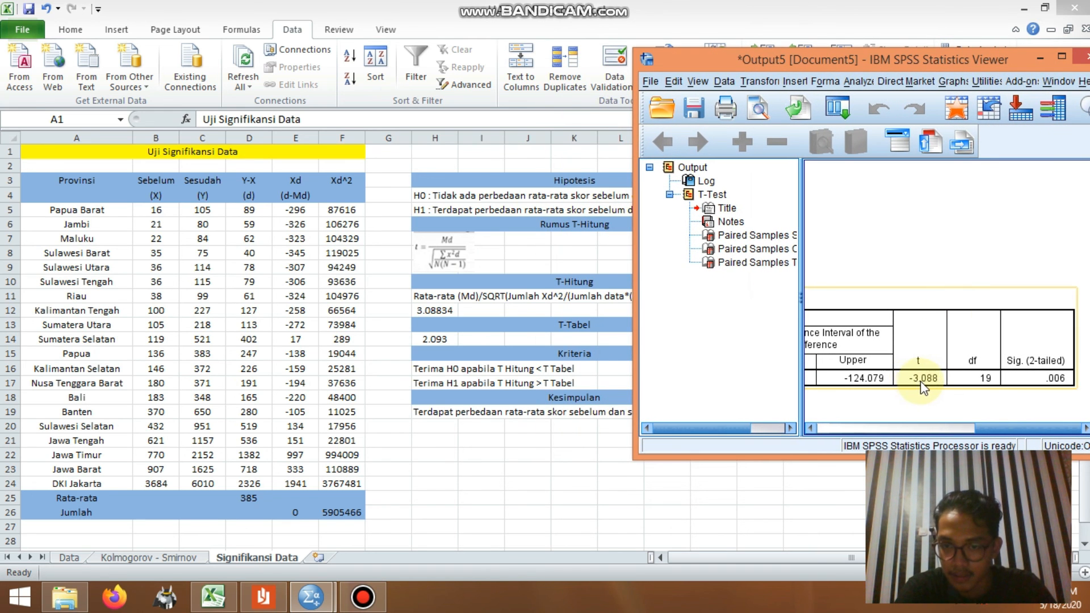
click(423, 310)
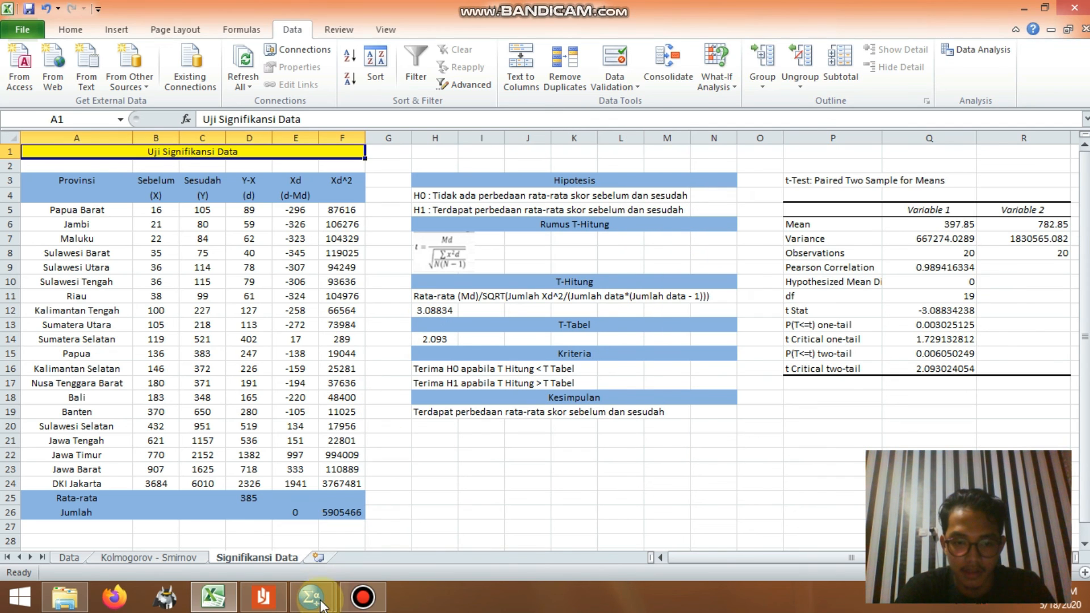
mouse_move(324, 601)
click(393, 552)
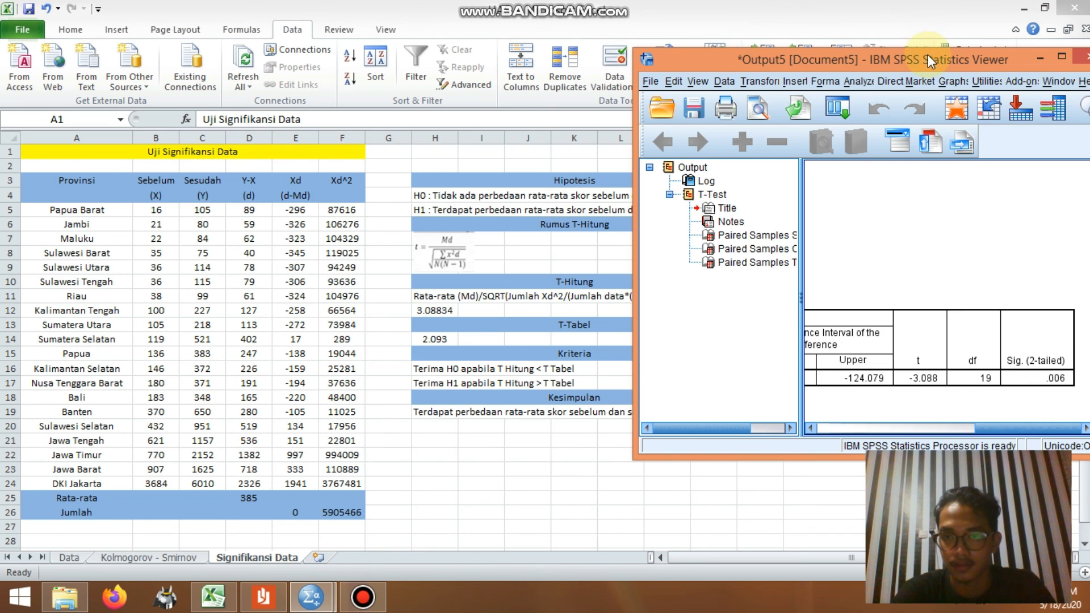
Step: Close the SPSS output window to return to the Signifikansi Data sheet
drag(778, 66, 629, 79)
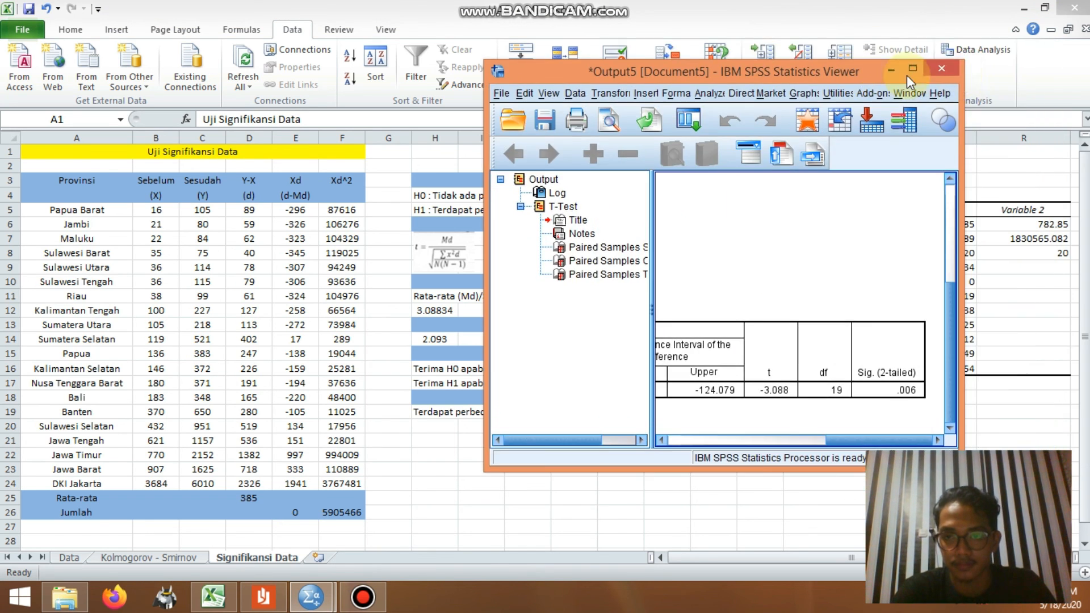
click(945, 70)
click(722, 294)
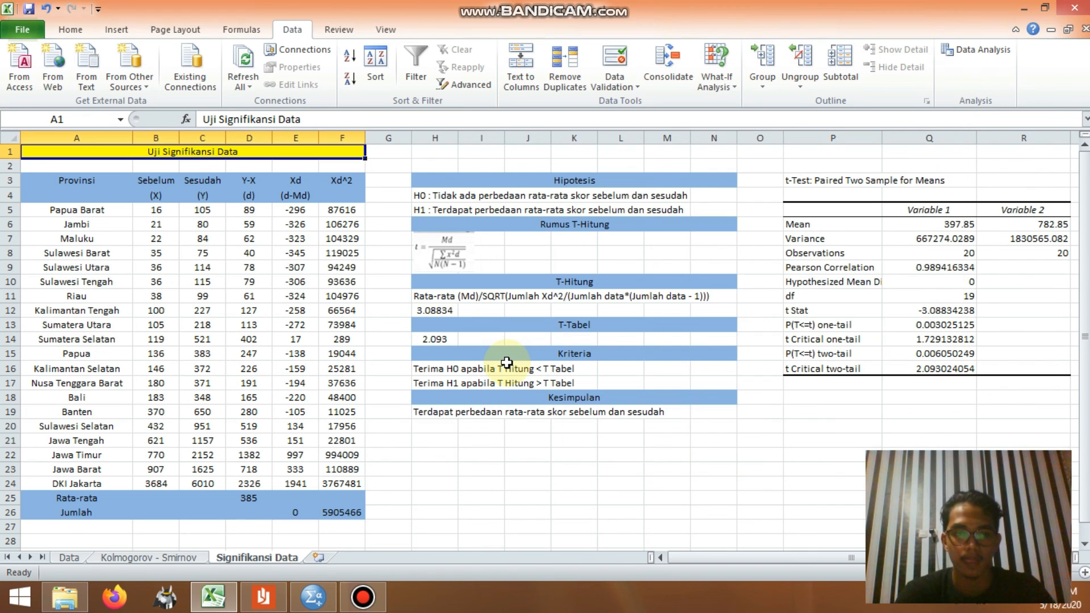